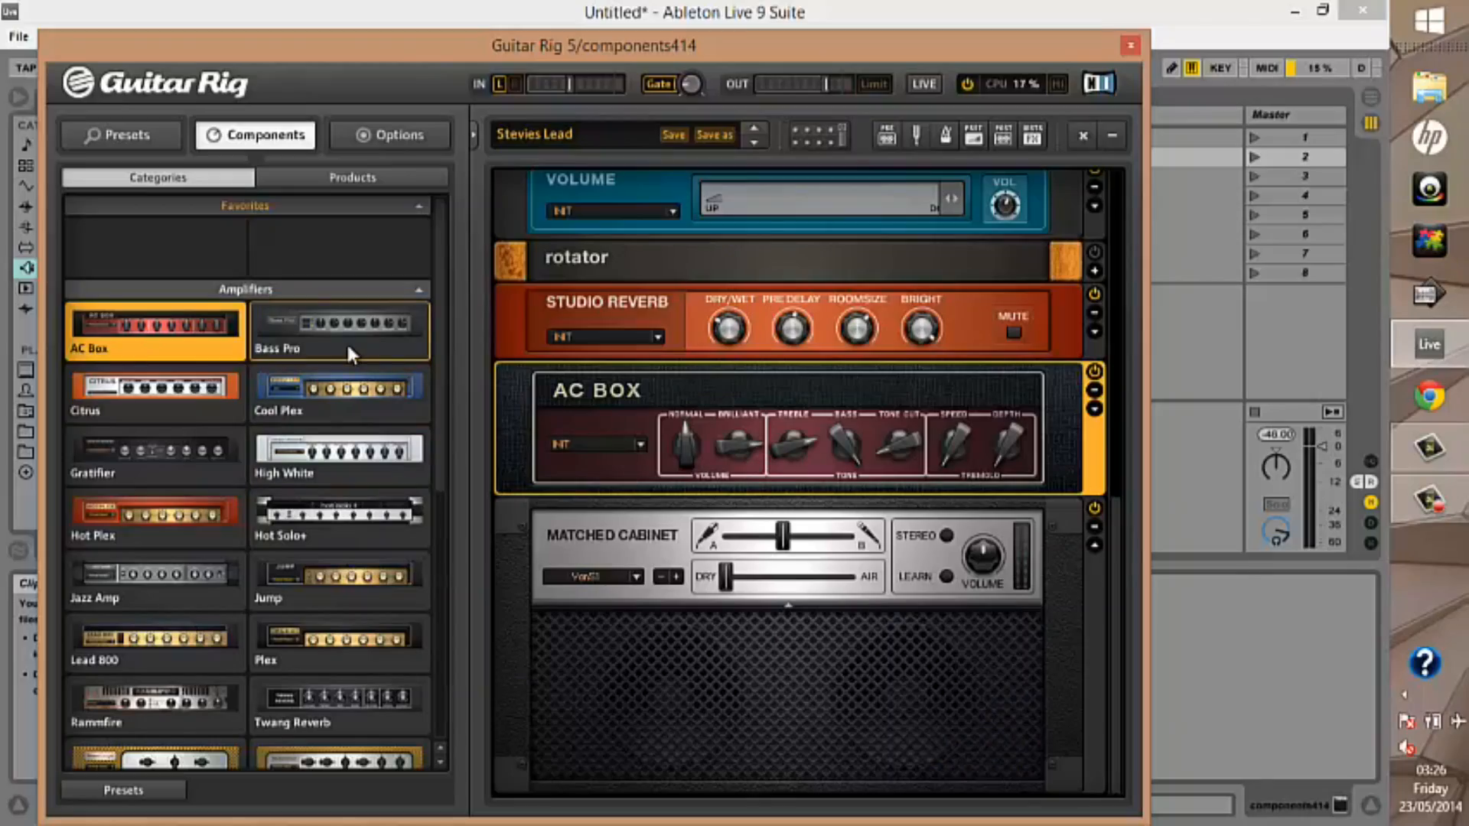
Replace the AC Box amplifier in the rack with Bass Pro, followed by Citrus
left_click(349, 353)
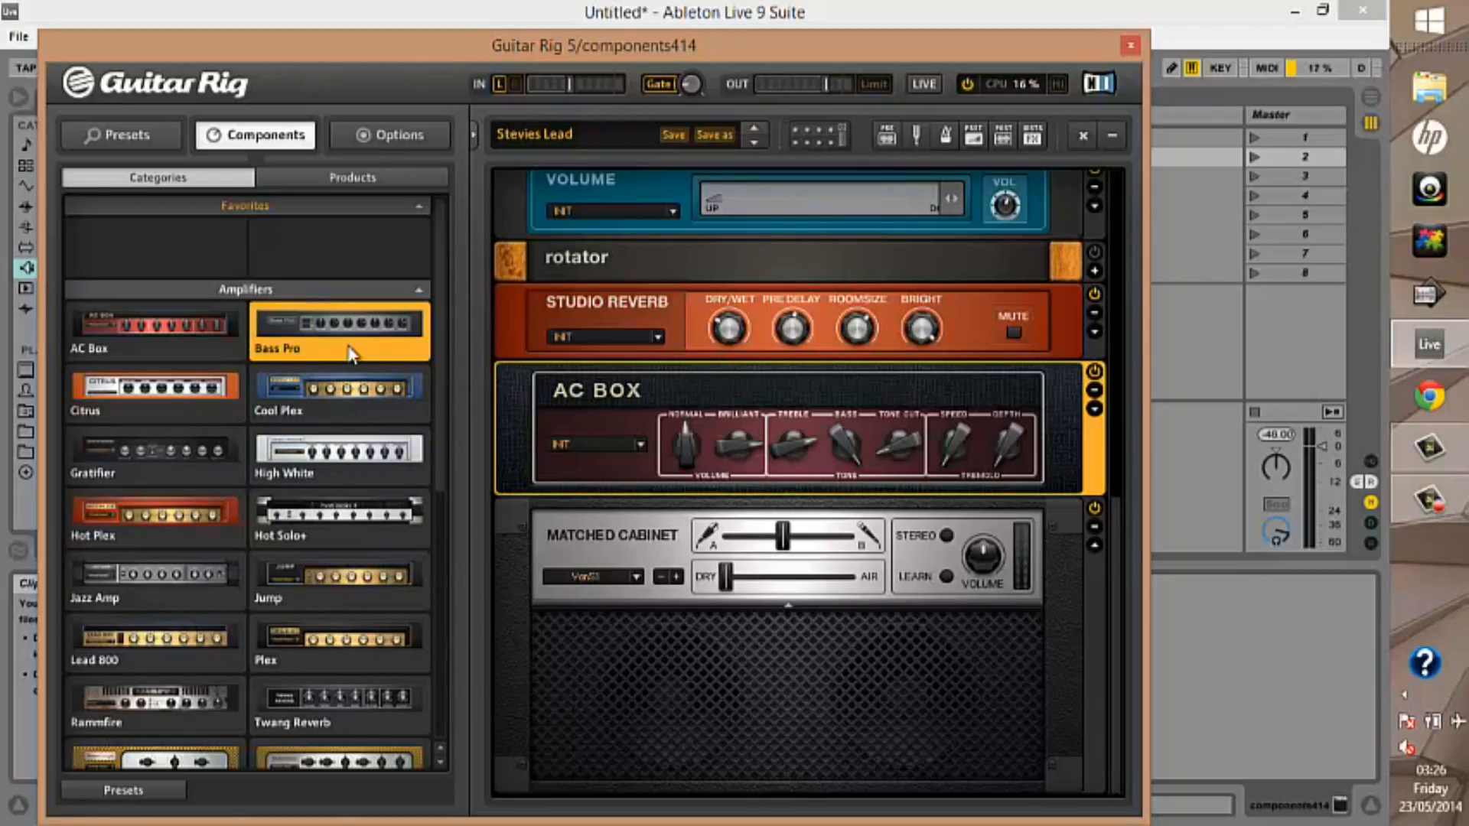
double_click(350, 352)
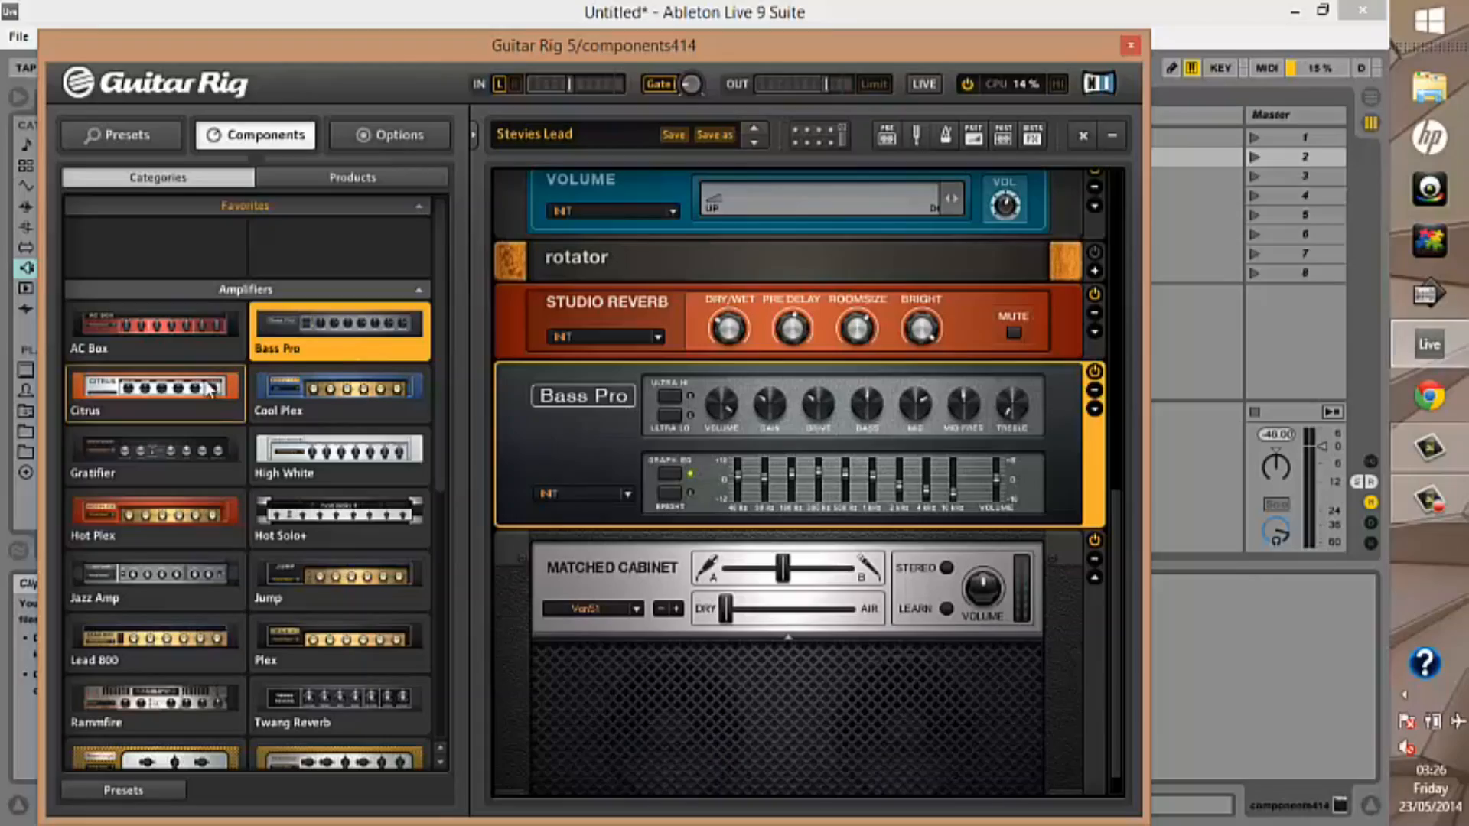
double_click(210, 390)
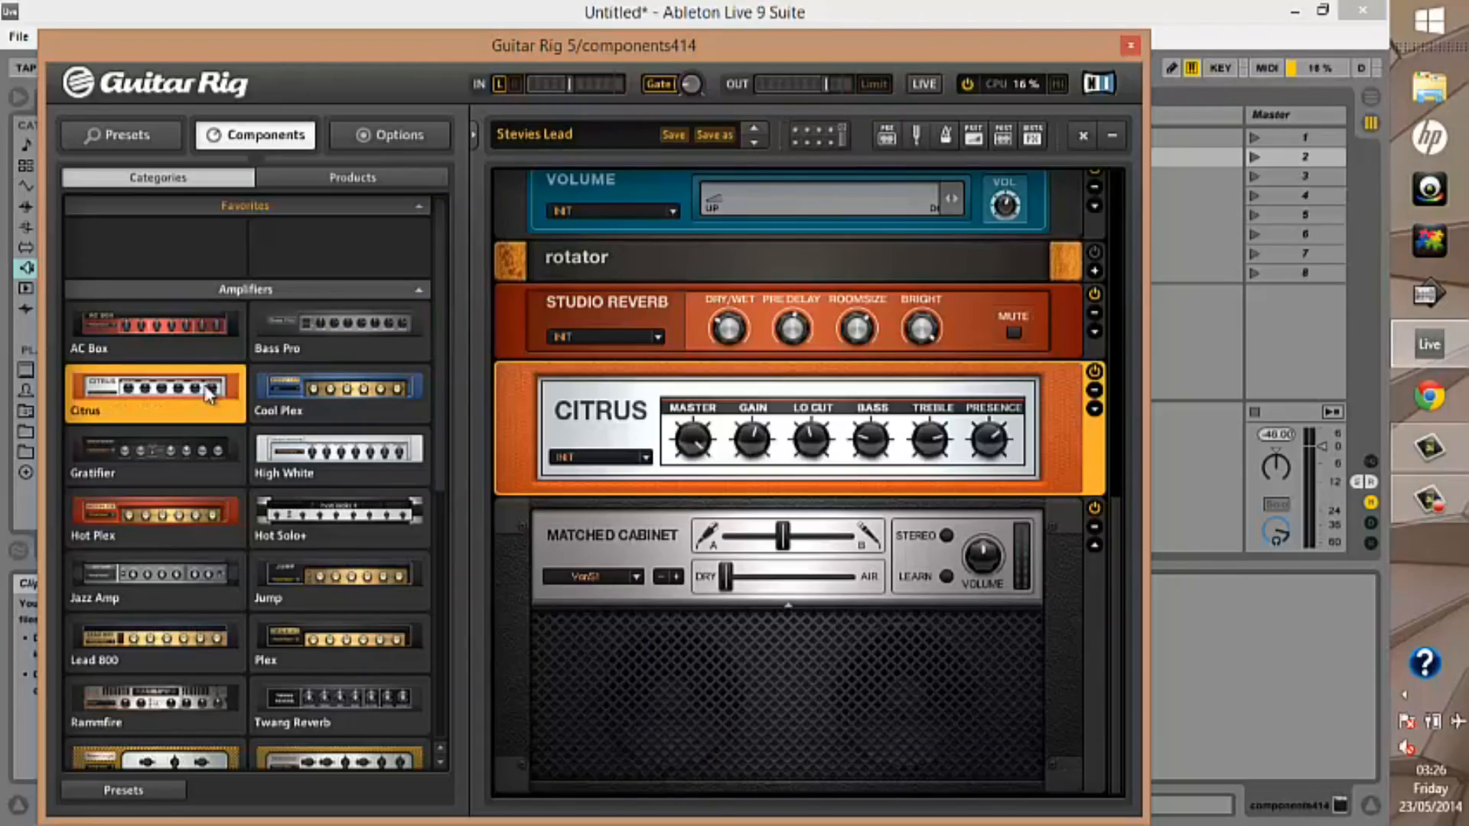
Swap the Citrus amplifier in the rack for Cool Plex, followed by Gratifier
left_click(399, 405)
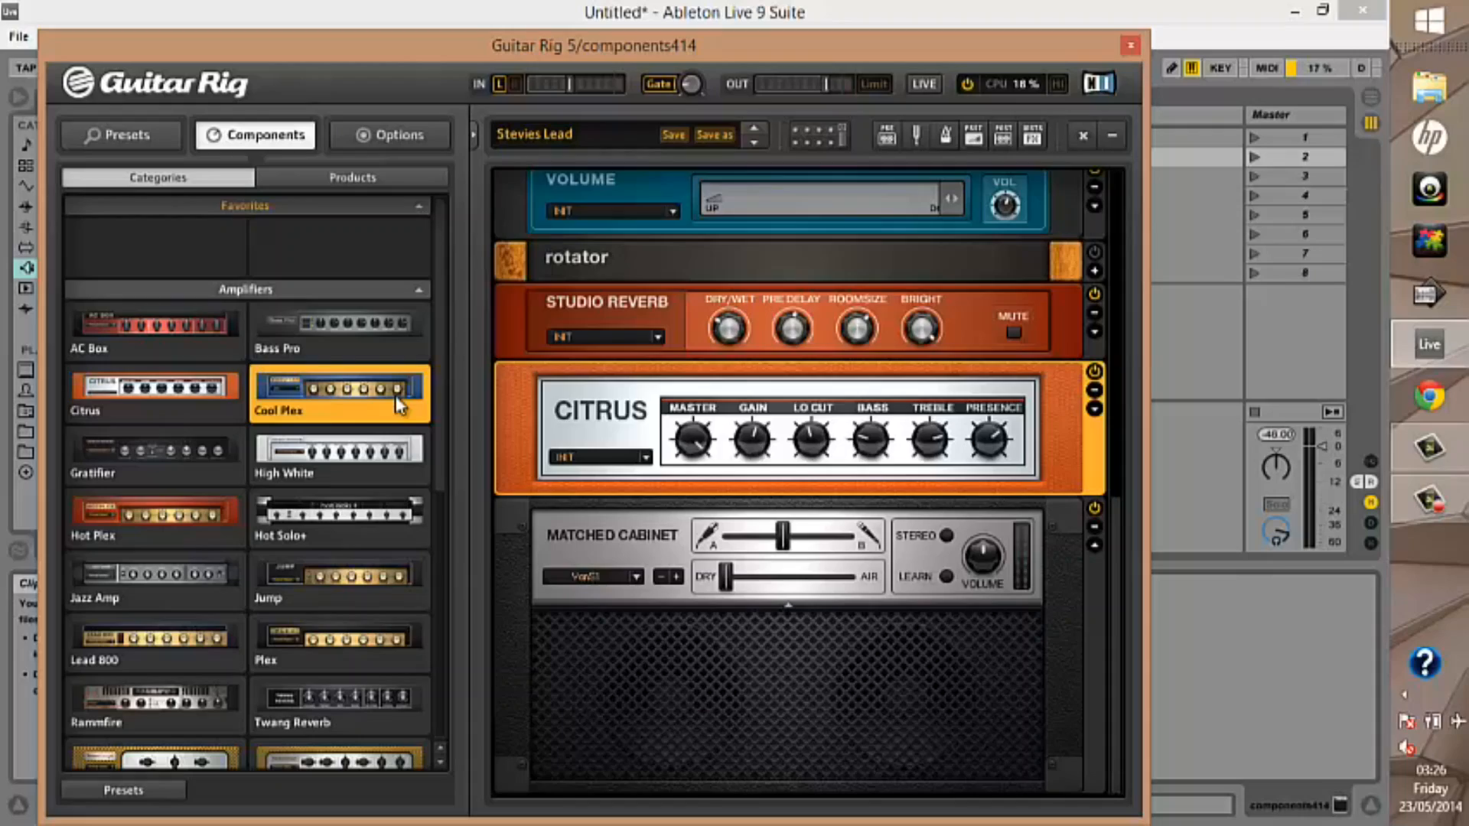
double_click(399, 406)
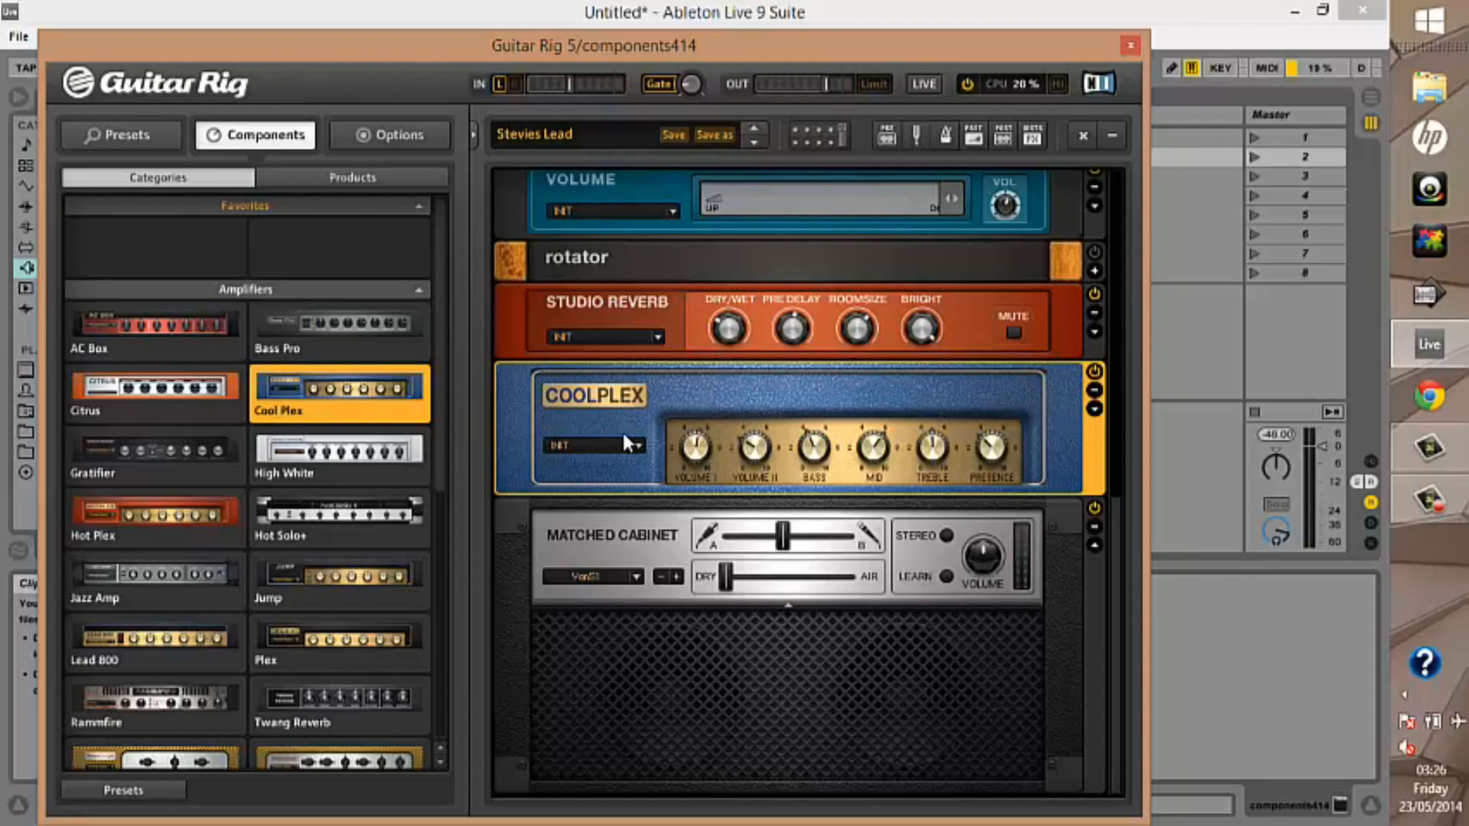
left_click(215, 474)
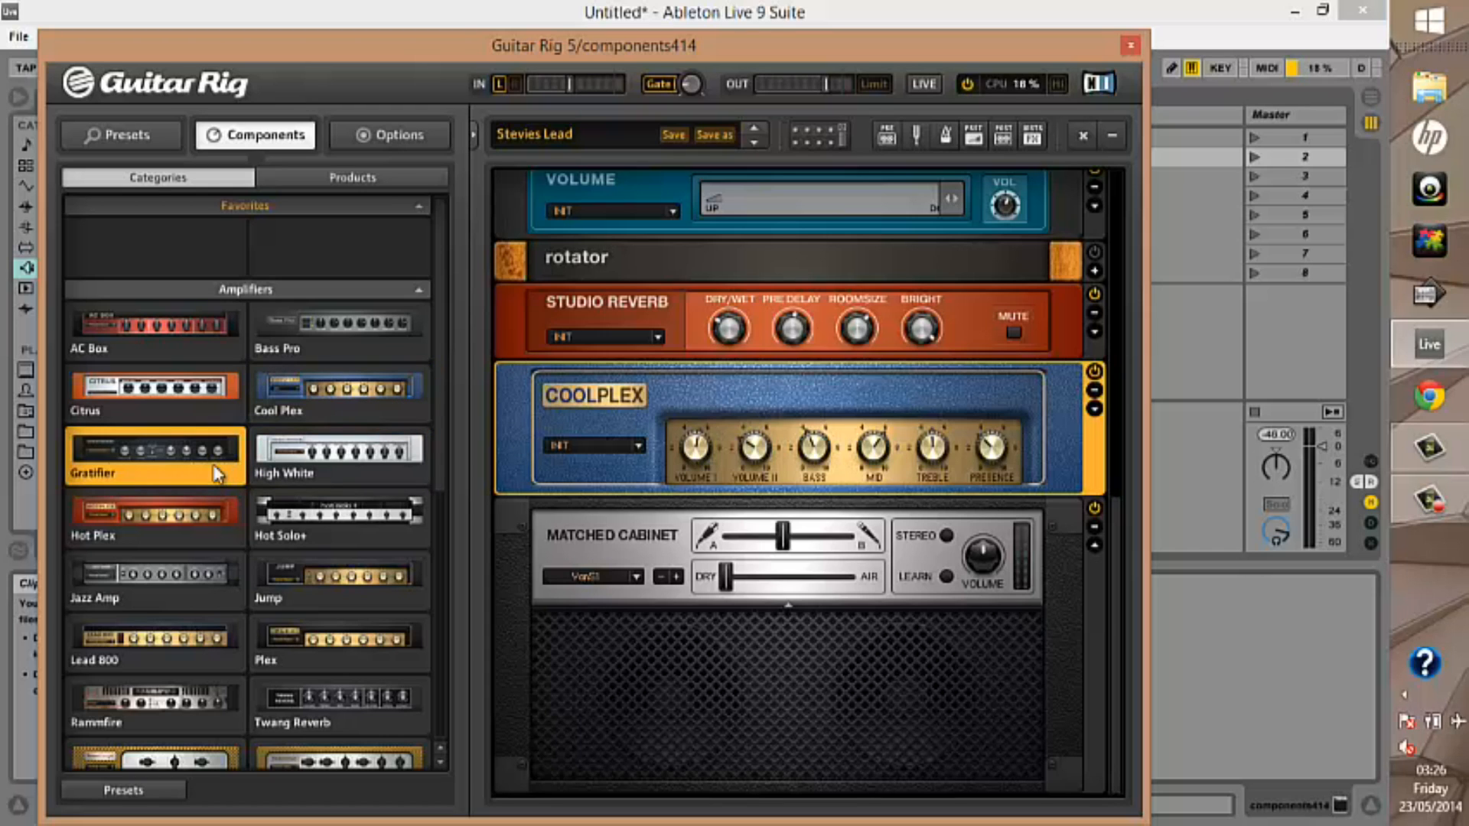
double_click(215, 474)
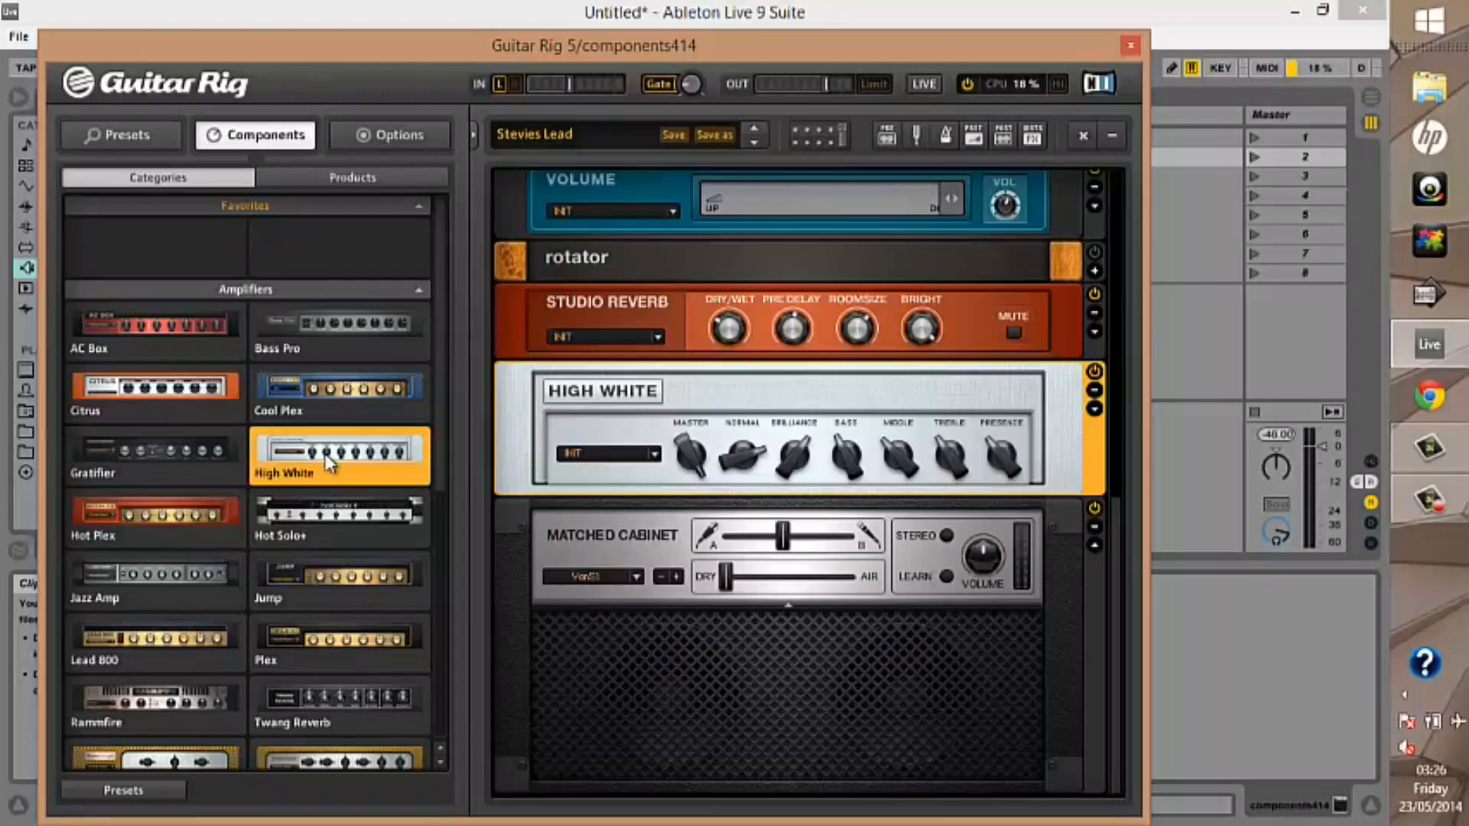
Replace the High White amplifier with Hot Plex, followed by Hot Solo+ with its Middle control turned down
left_click(177, 522)
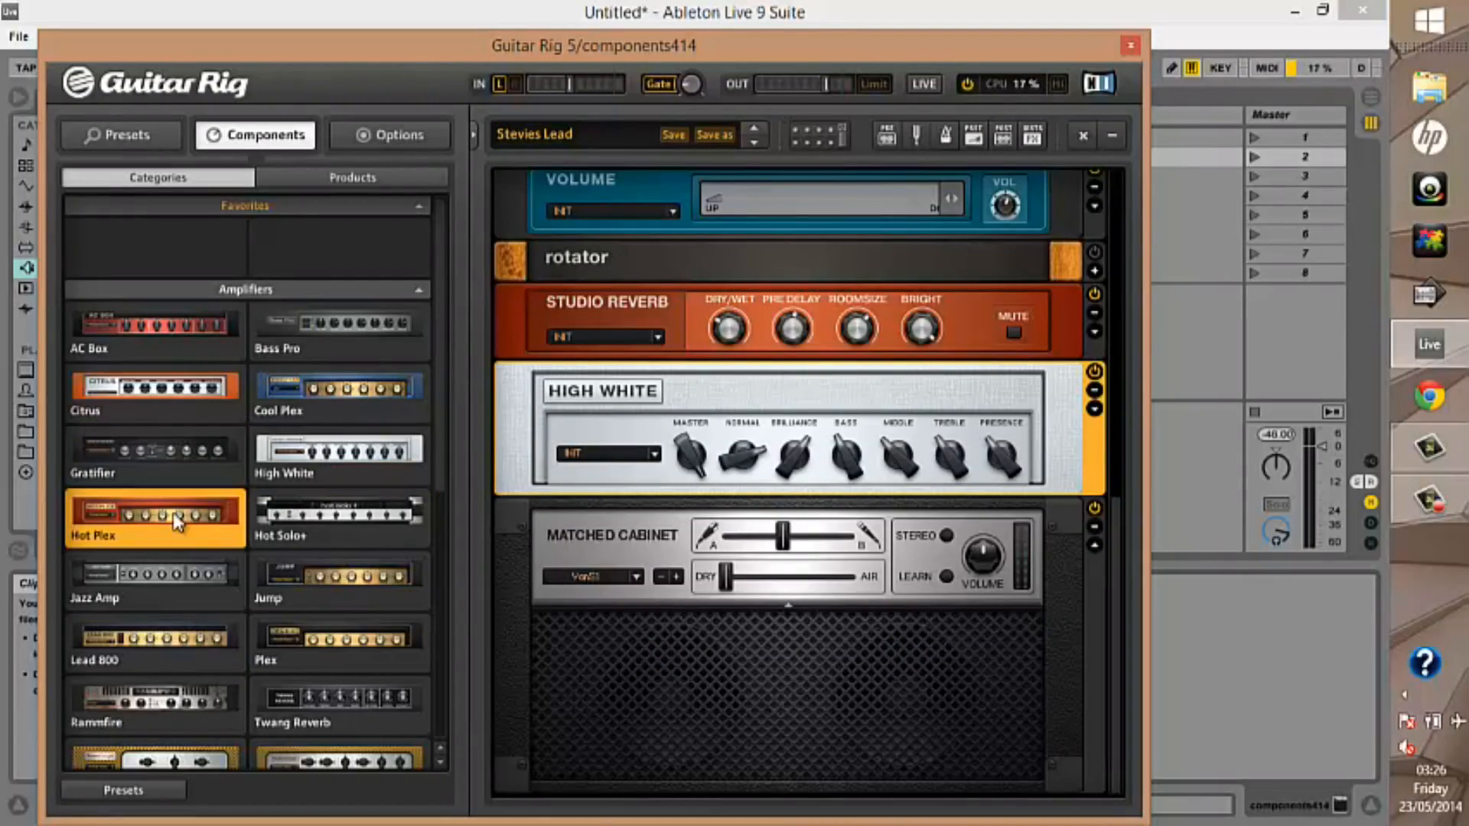
double_click(177, 522)
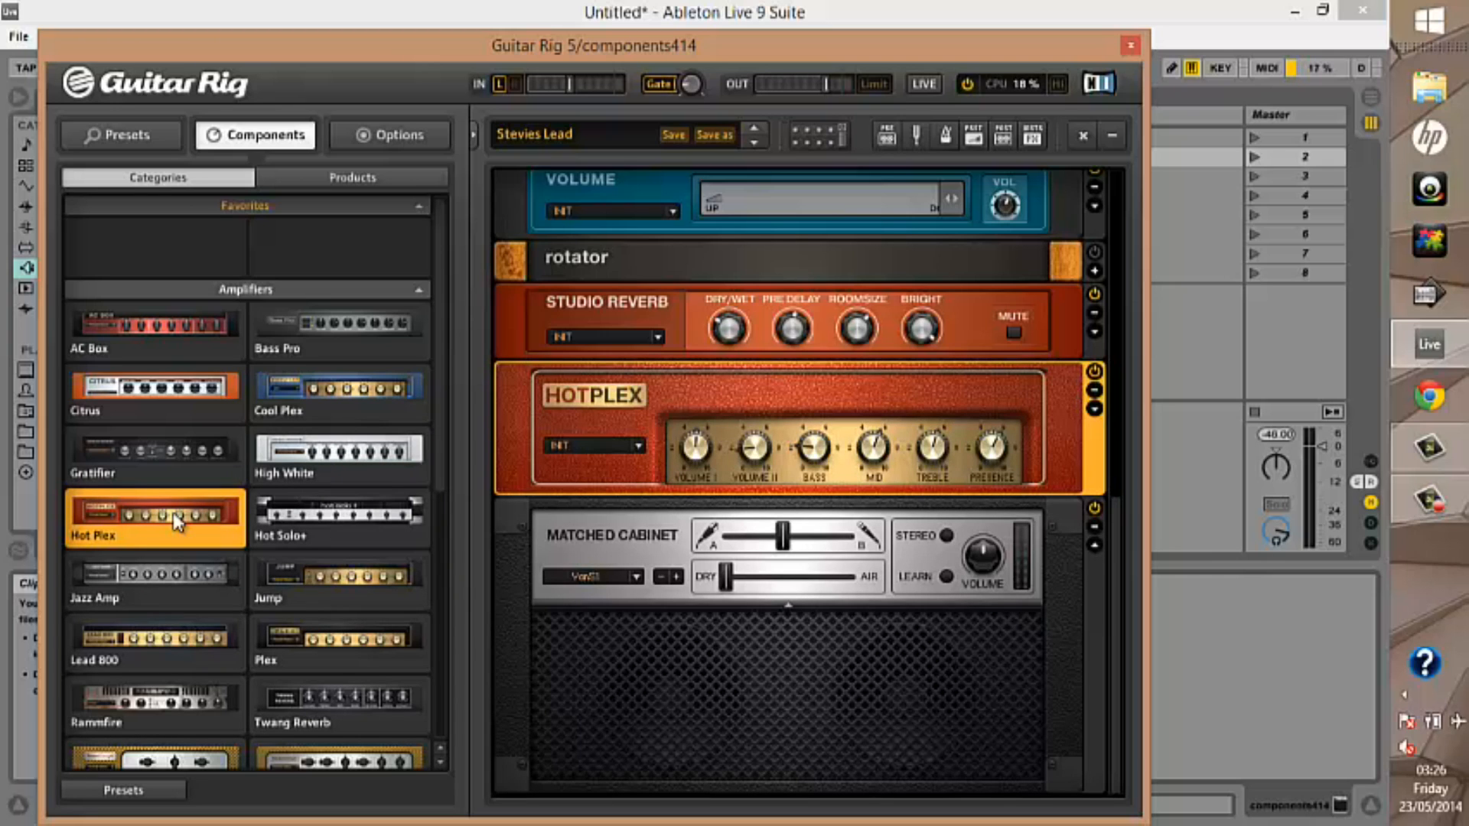
double_click(390, 518)
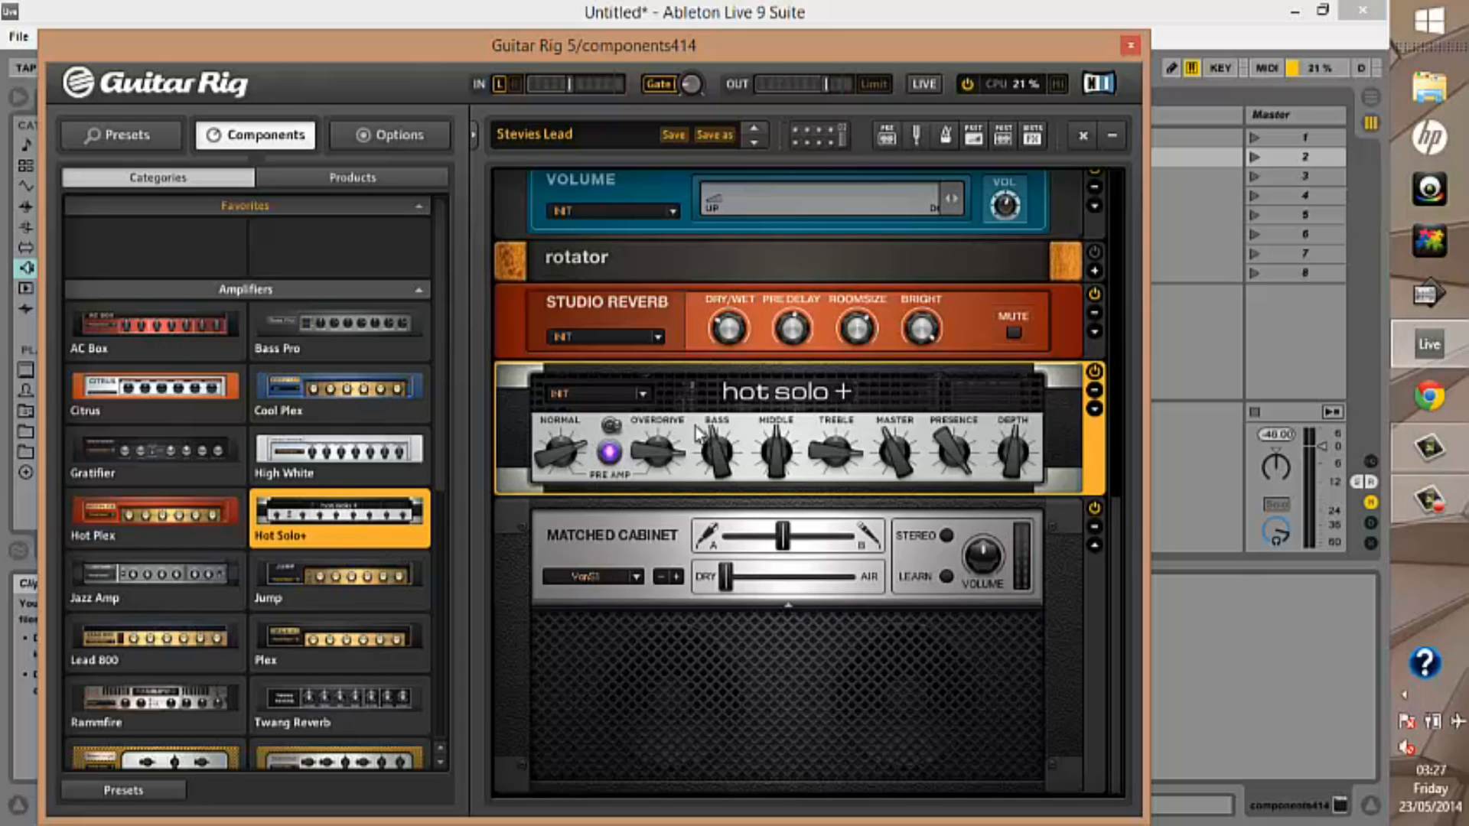
left_click_drag(778, 430, 782, 451)
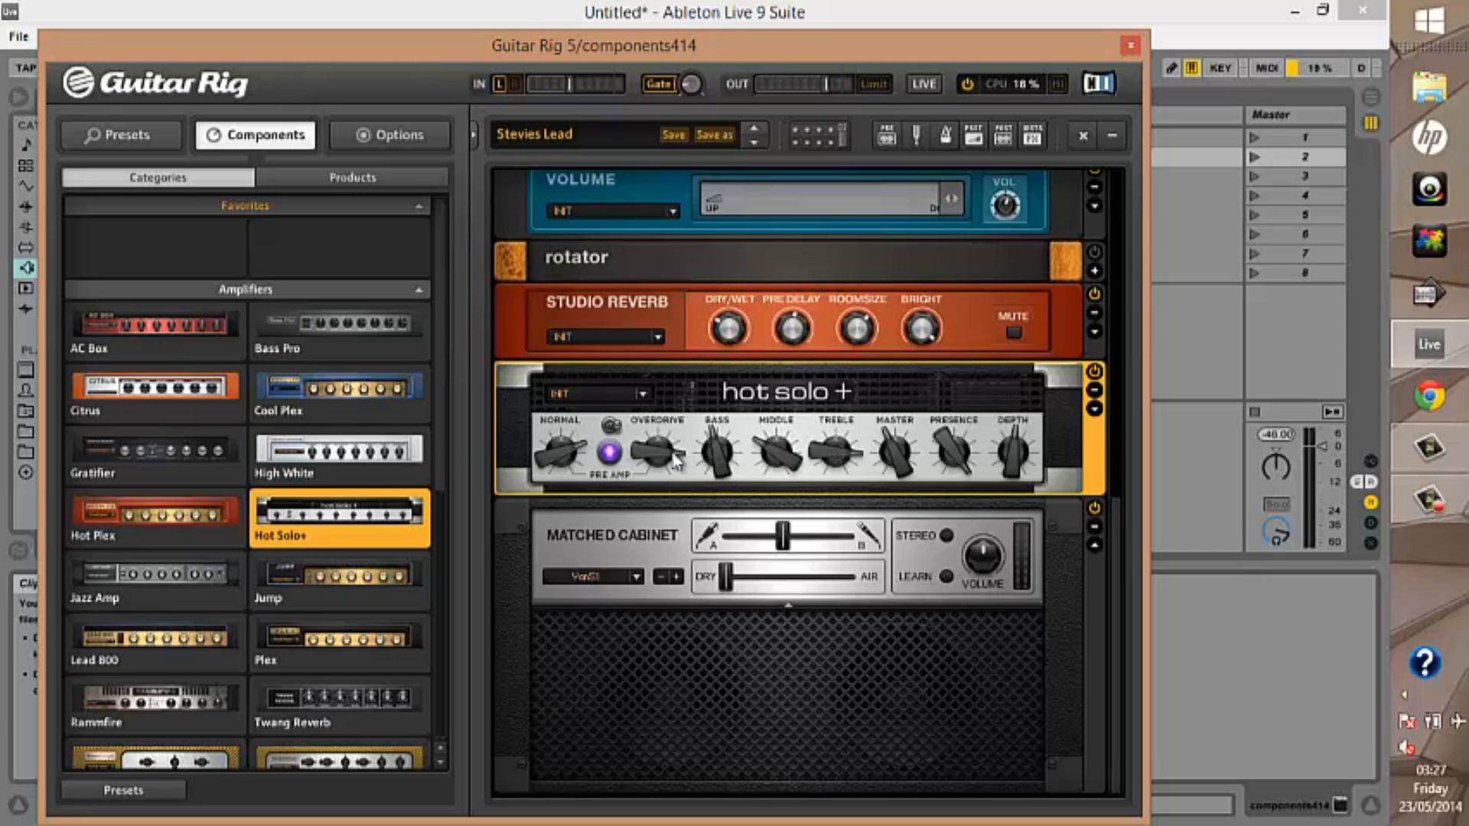
Replace the Hot Solo+ amplifier in the rack with Jazz Amp, followed by Jump
left_click(133, 589)
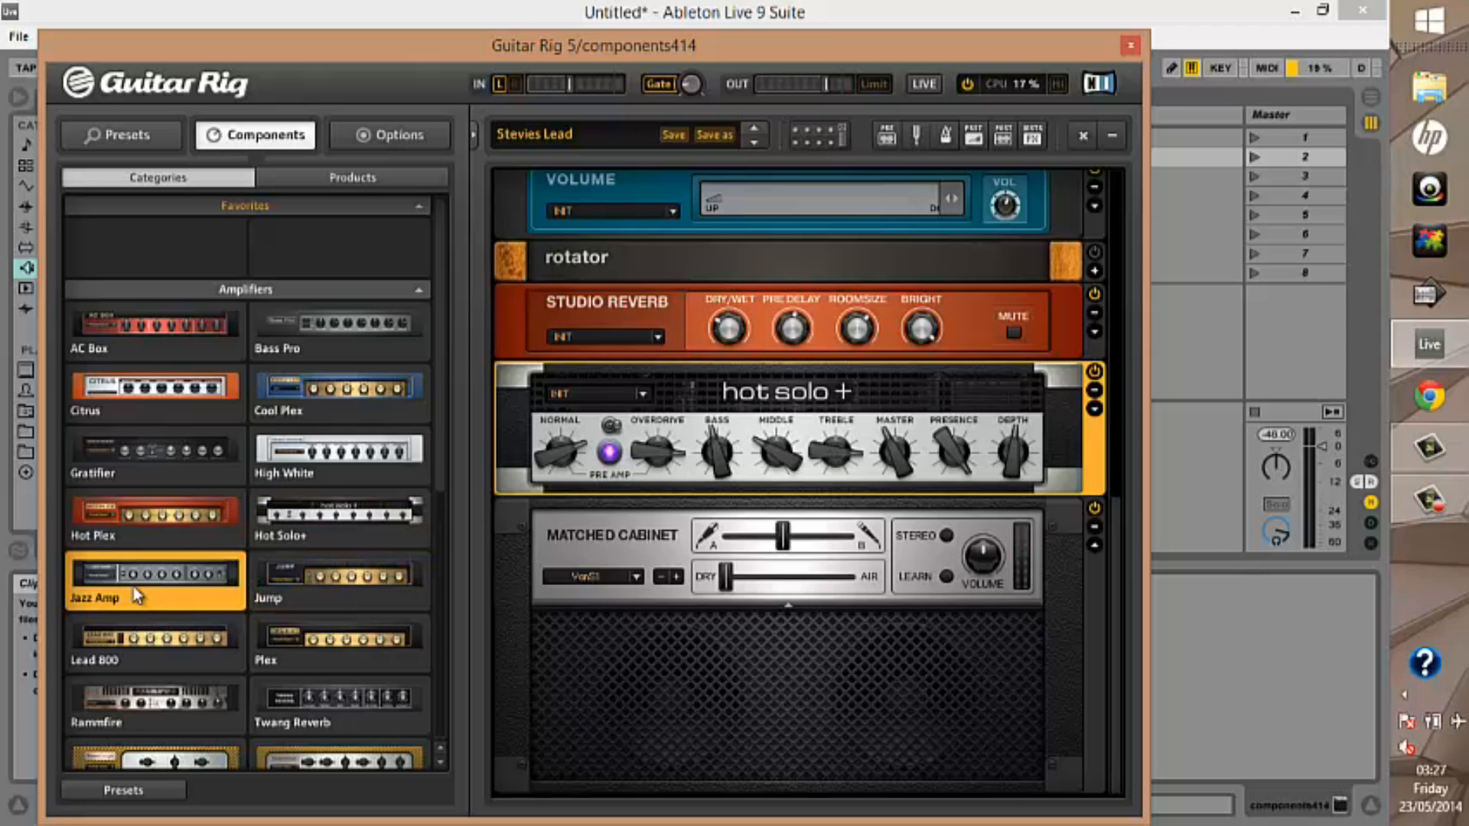
left_click_drag(136, 595, 590, 405)
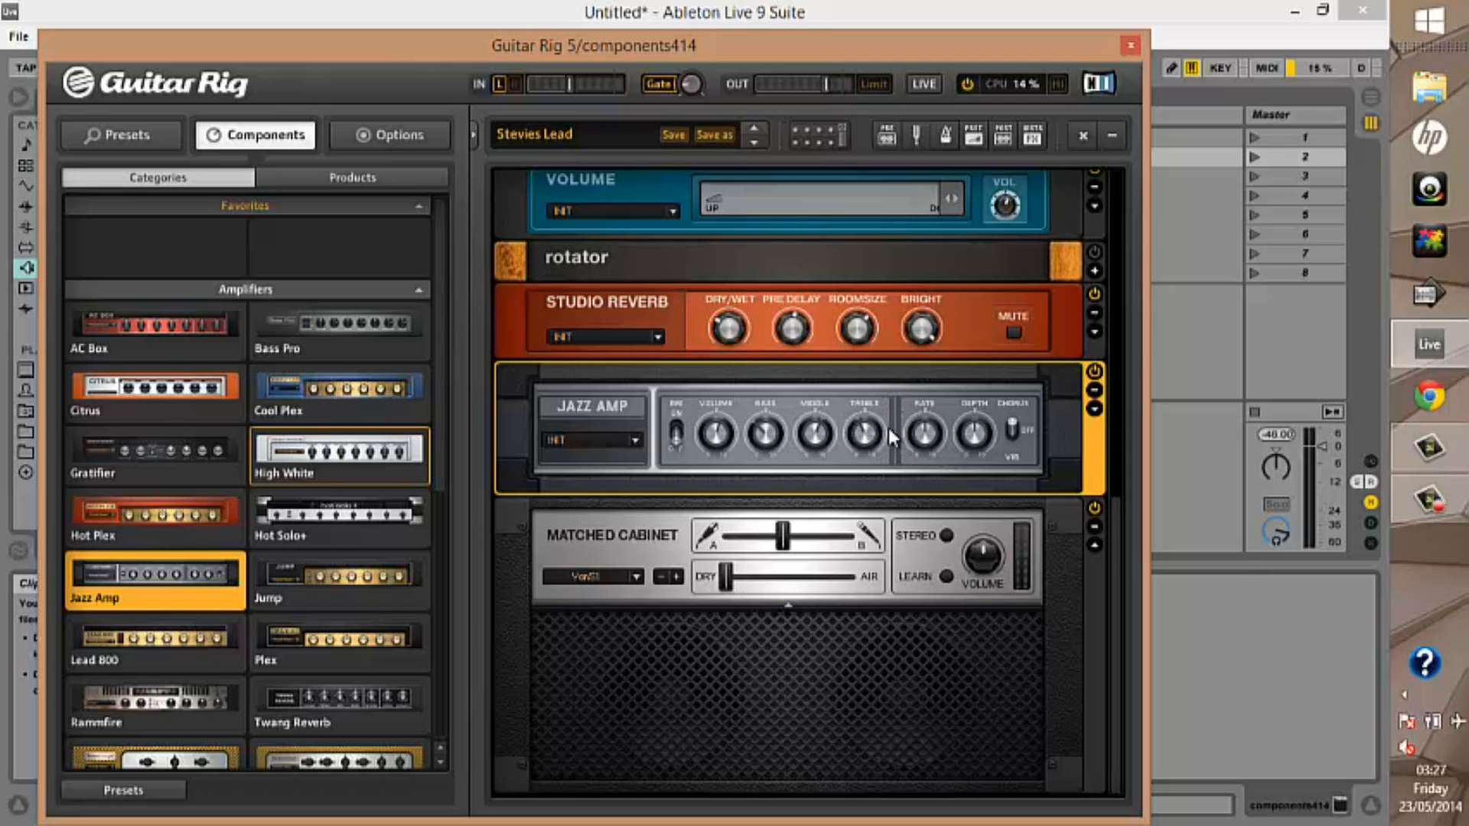
left_click(364, 589)
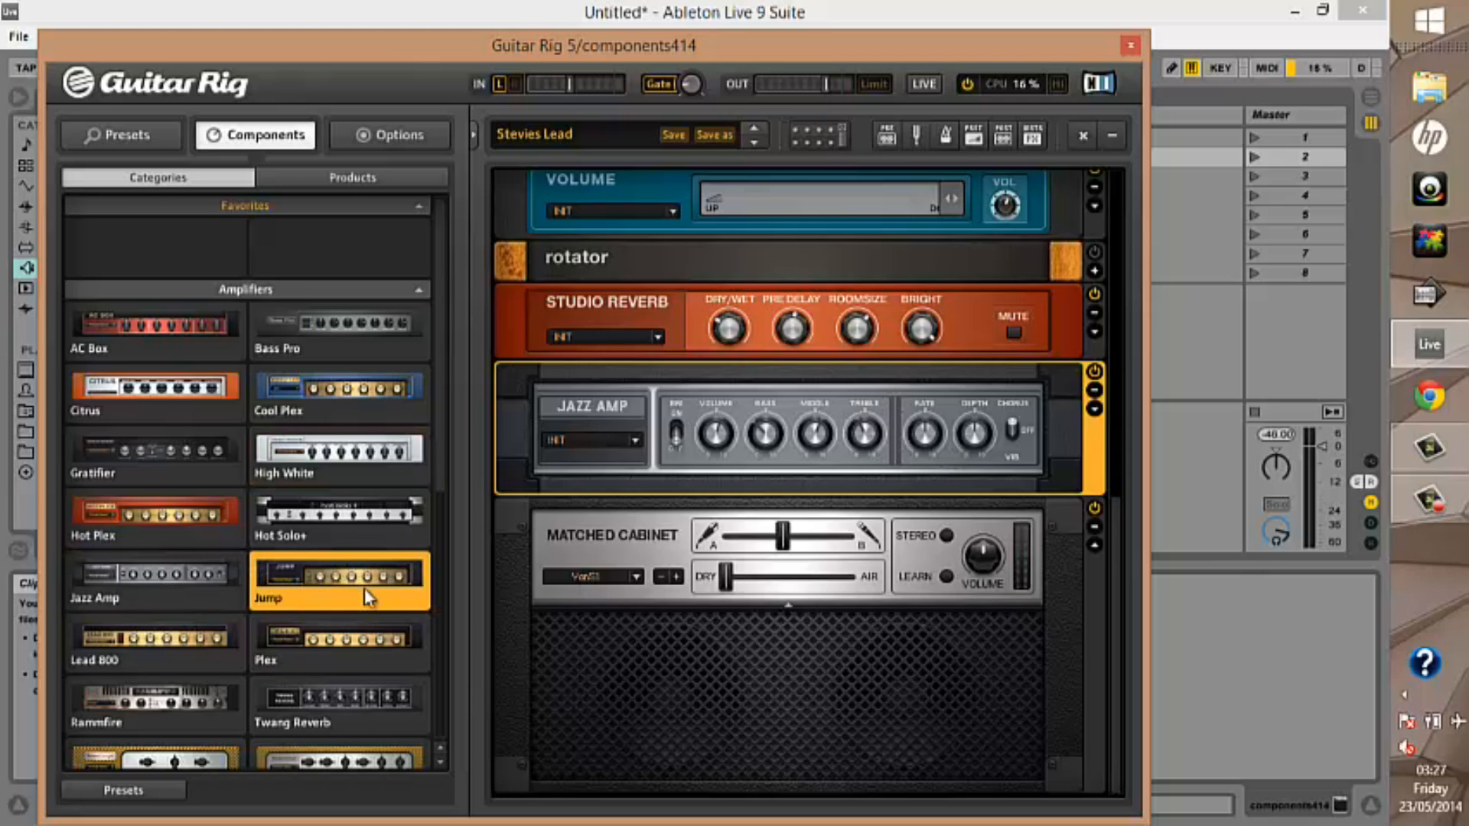
left_click(364, 587)
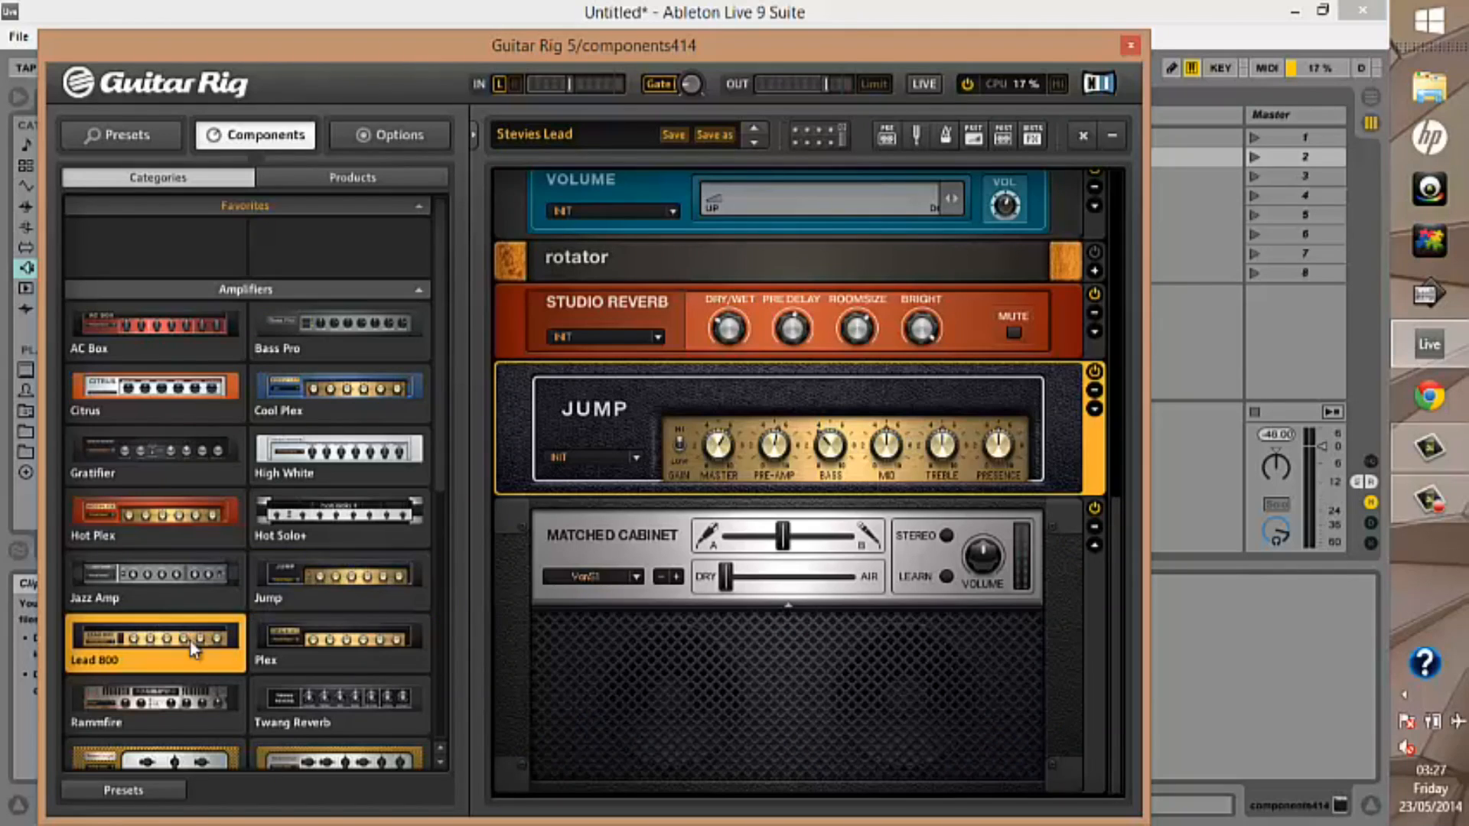
Load the Lead 800 amplifier in the rack's amp slot, followed by Plex
left_click(189, 641)
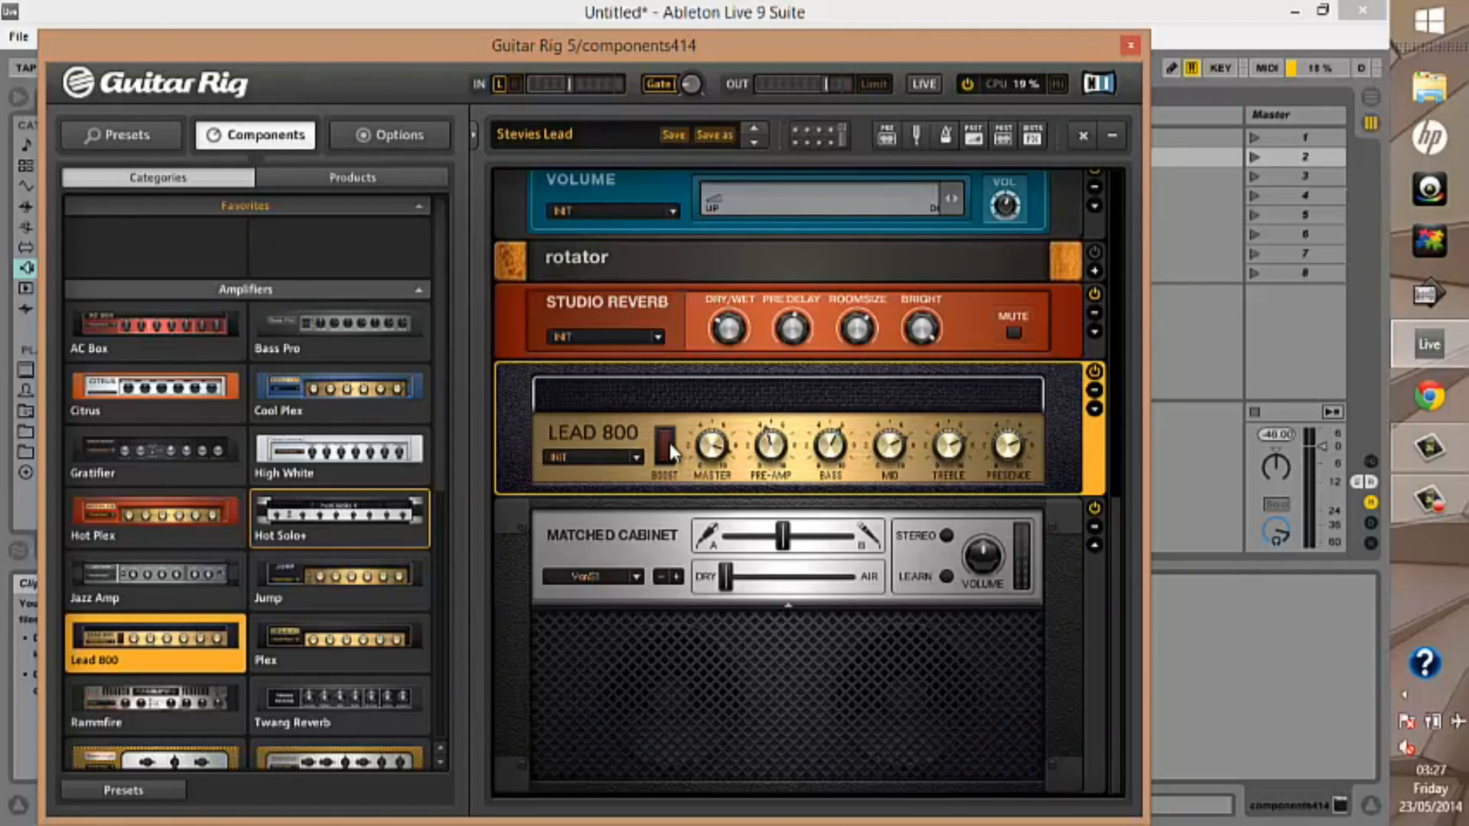
left_click(376, 649)
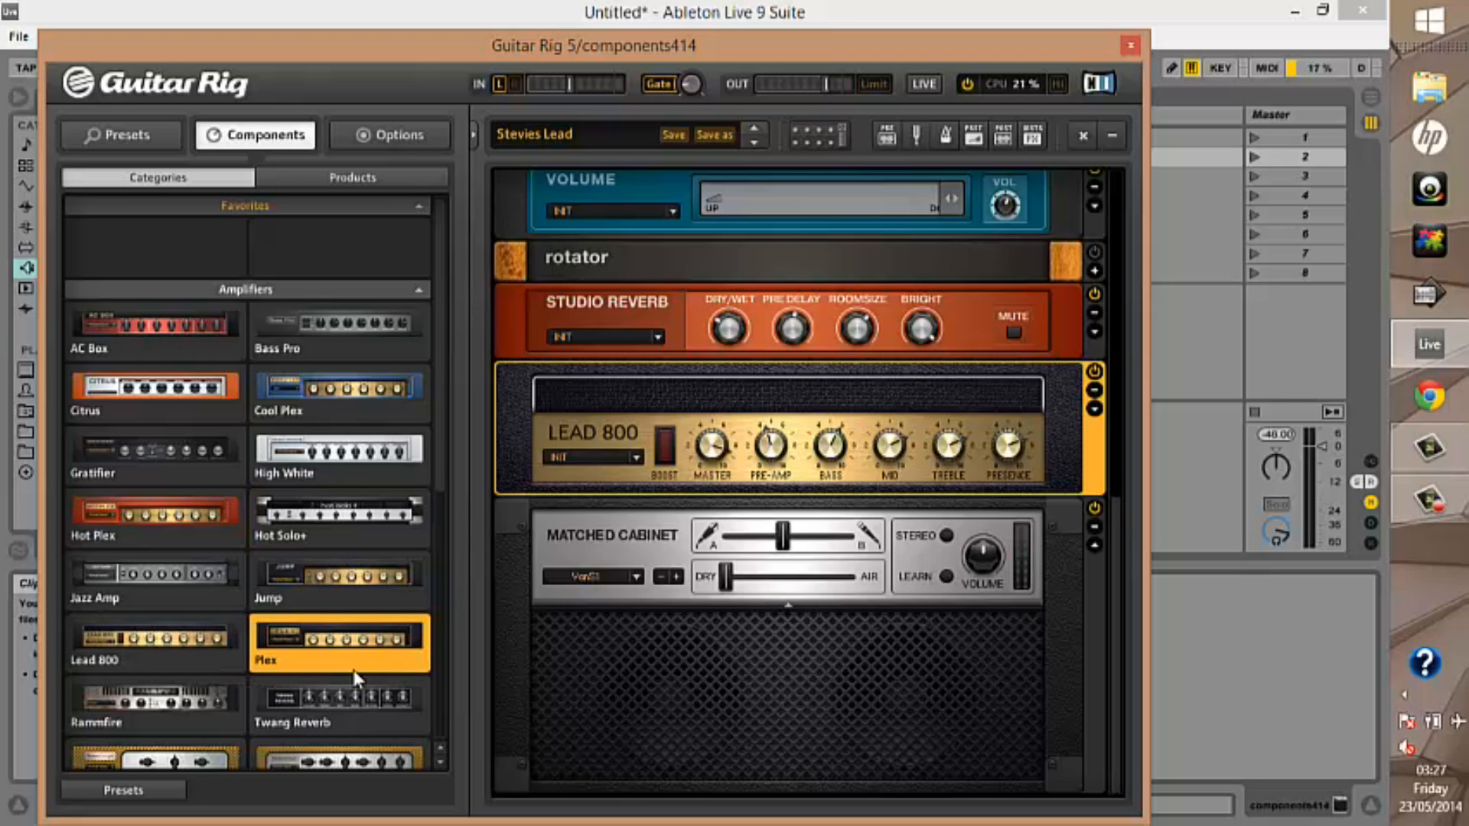
double_click(354, 665)
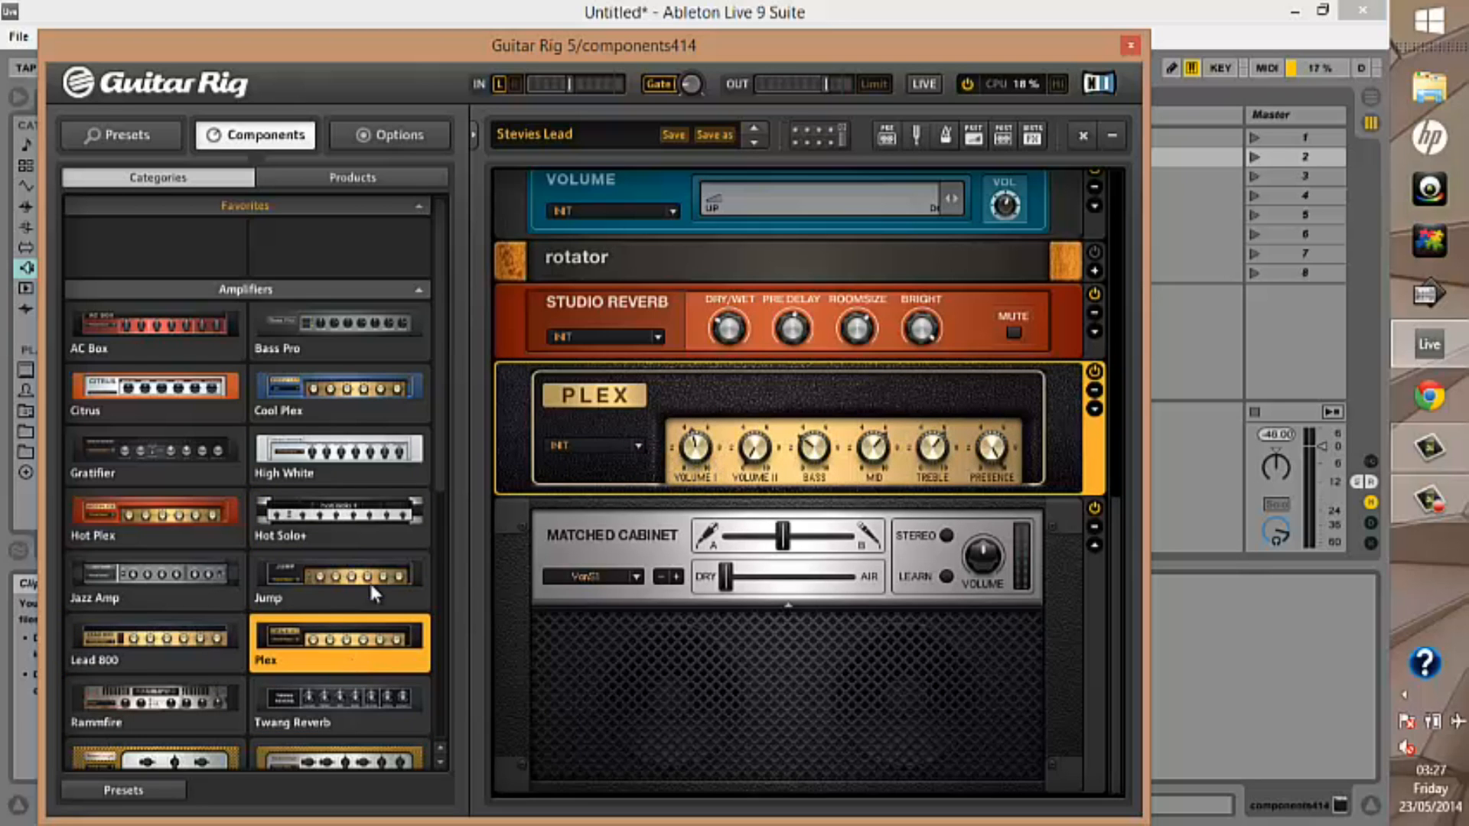
Swap the Plex amplifier in the rack for Rammfire, followed by Twang Reverb
double_click(125, 710)
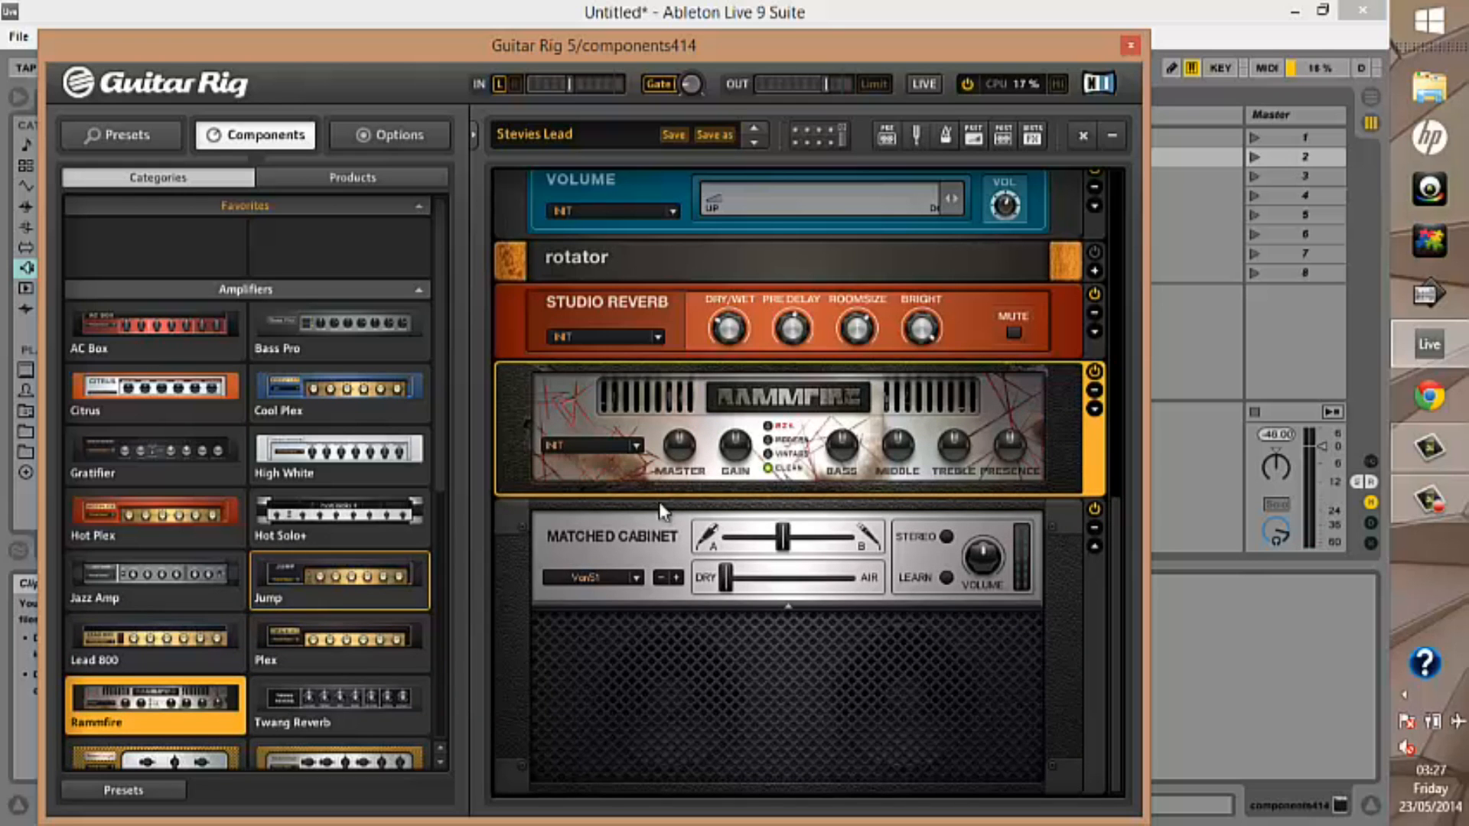
double_click(343, 703)
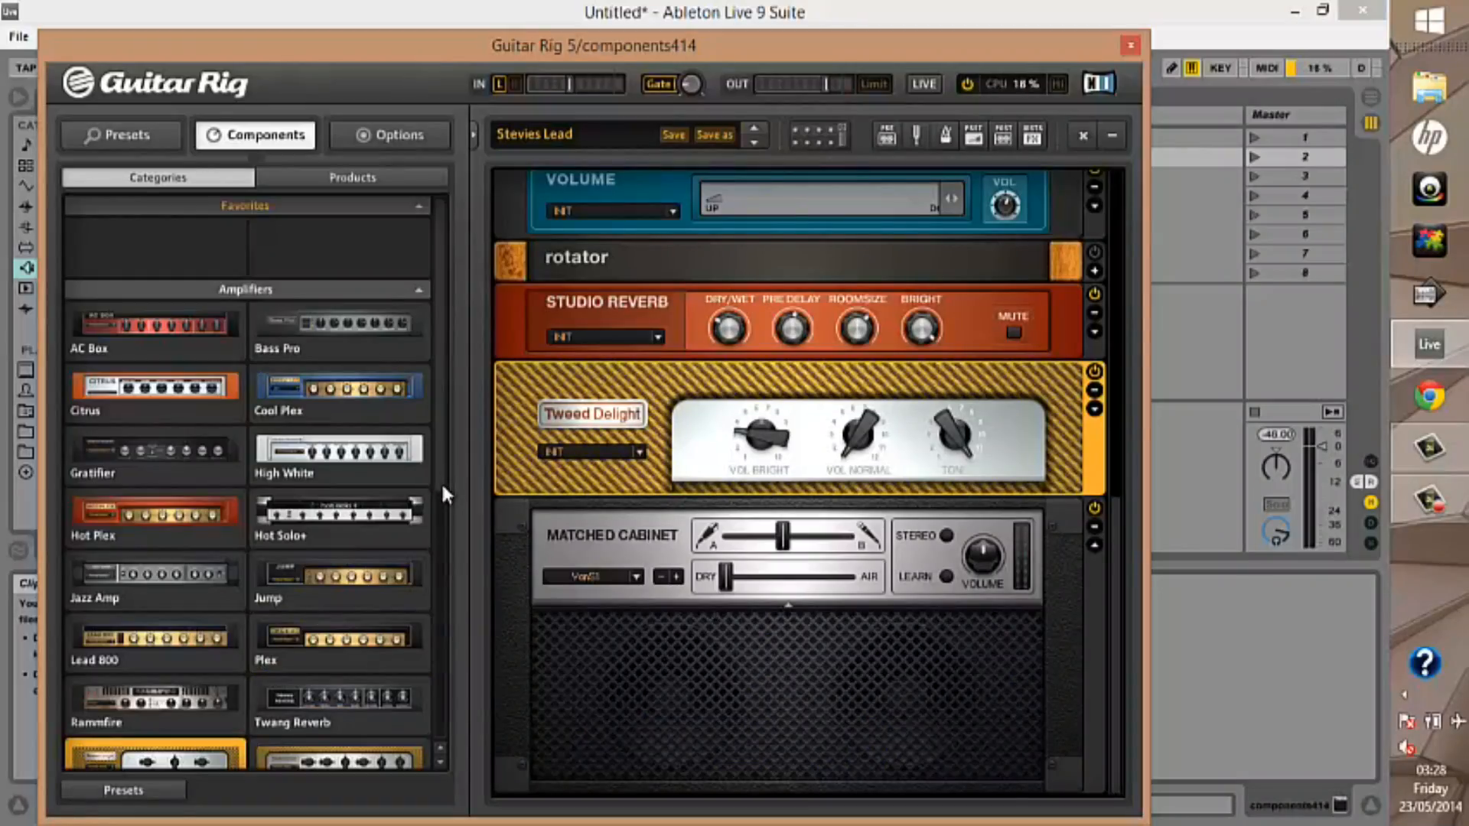
Replace the Tweed Delight amplifier in the rack with Tweedman, followed by Ultrasonic
scroll(440, 471, "down", 4)
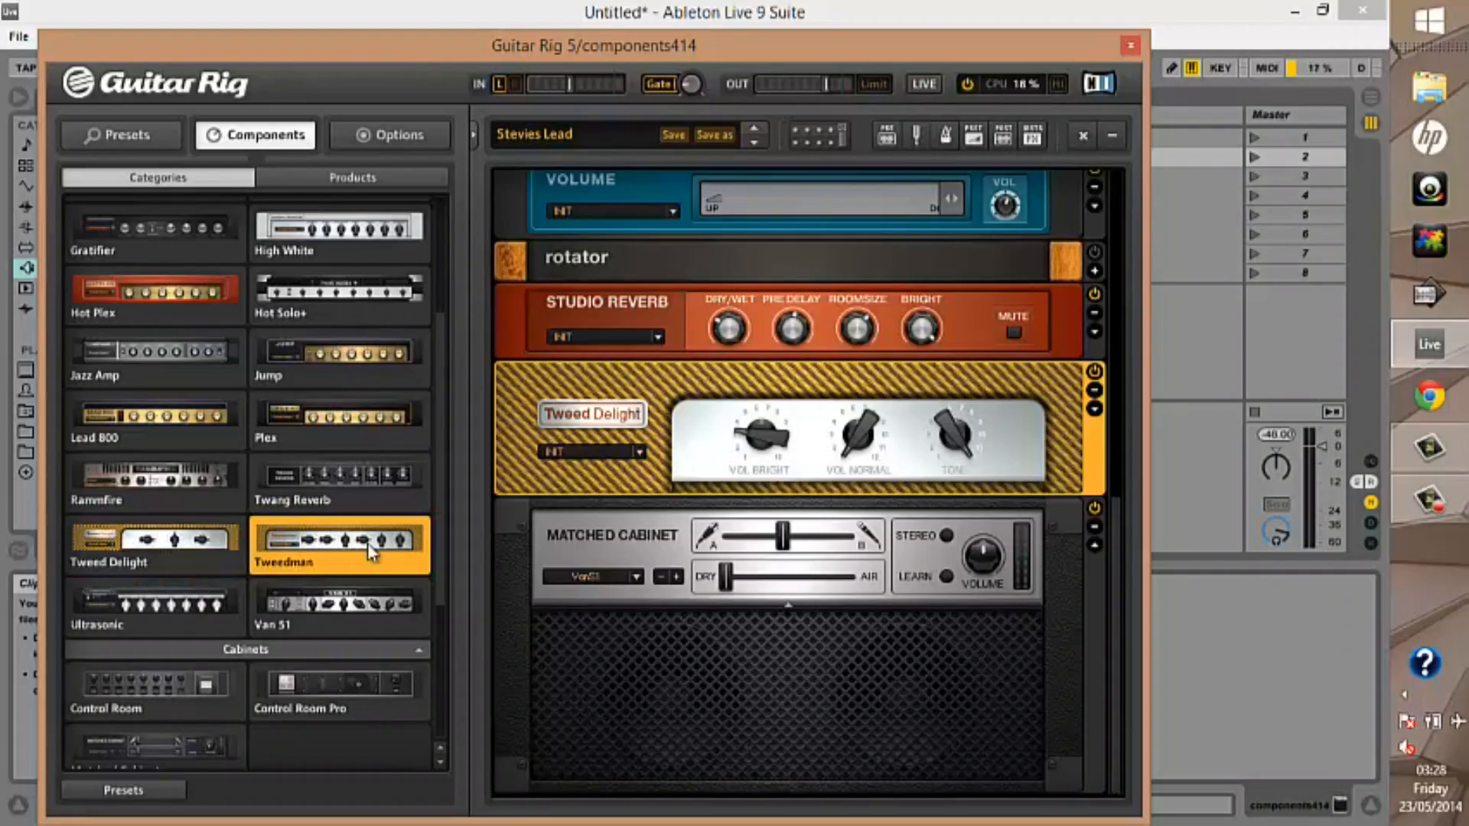
double_click(372, 551)
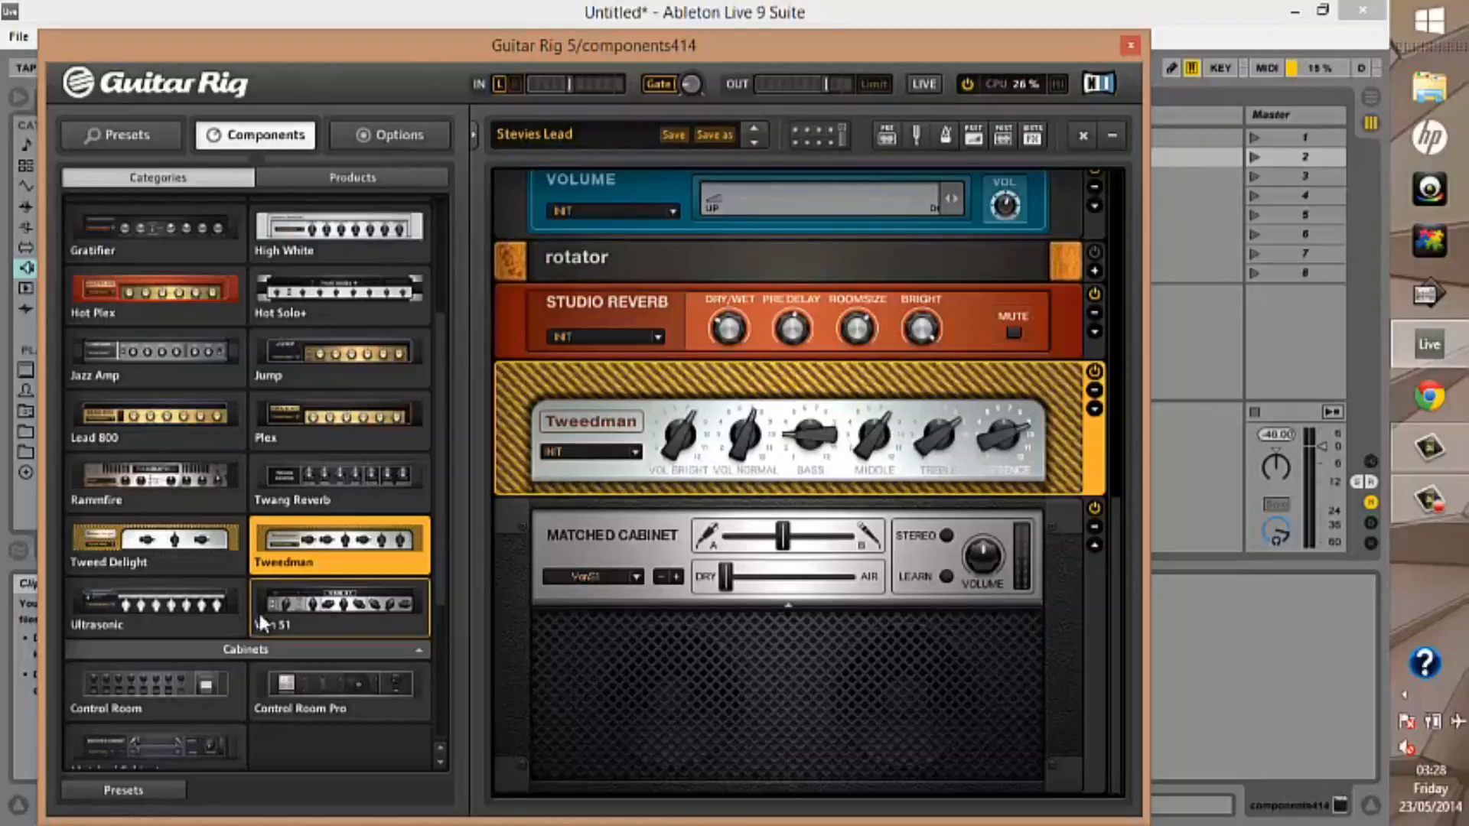
left_click(222, 610)
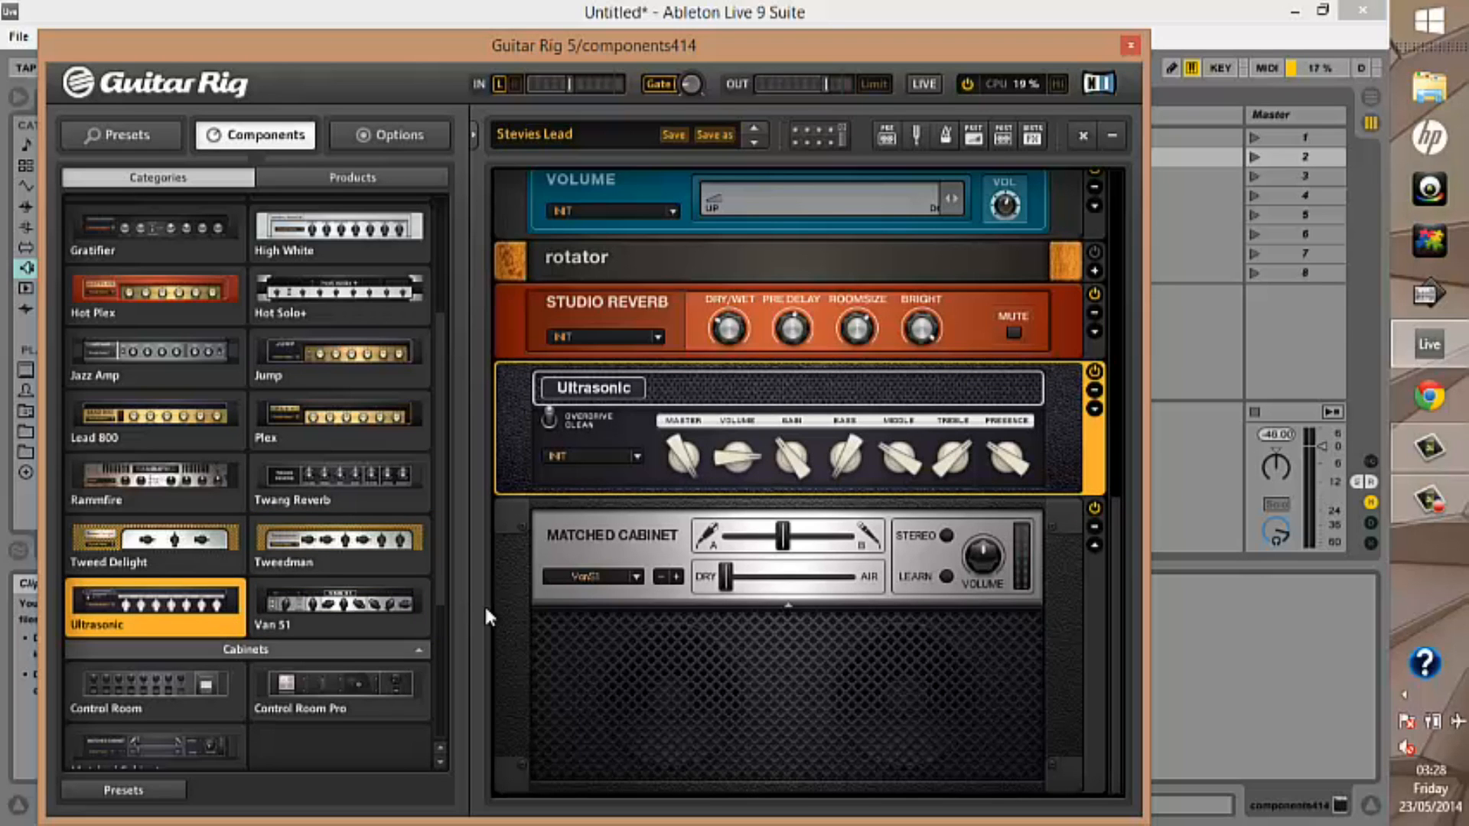
Replace the Ultrasonic amplifier in the rack with Van 51 and collapse the Amplifiers category
left_click(378, 627)
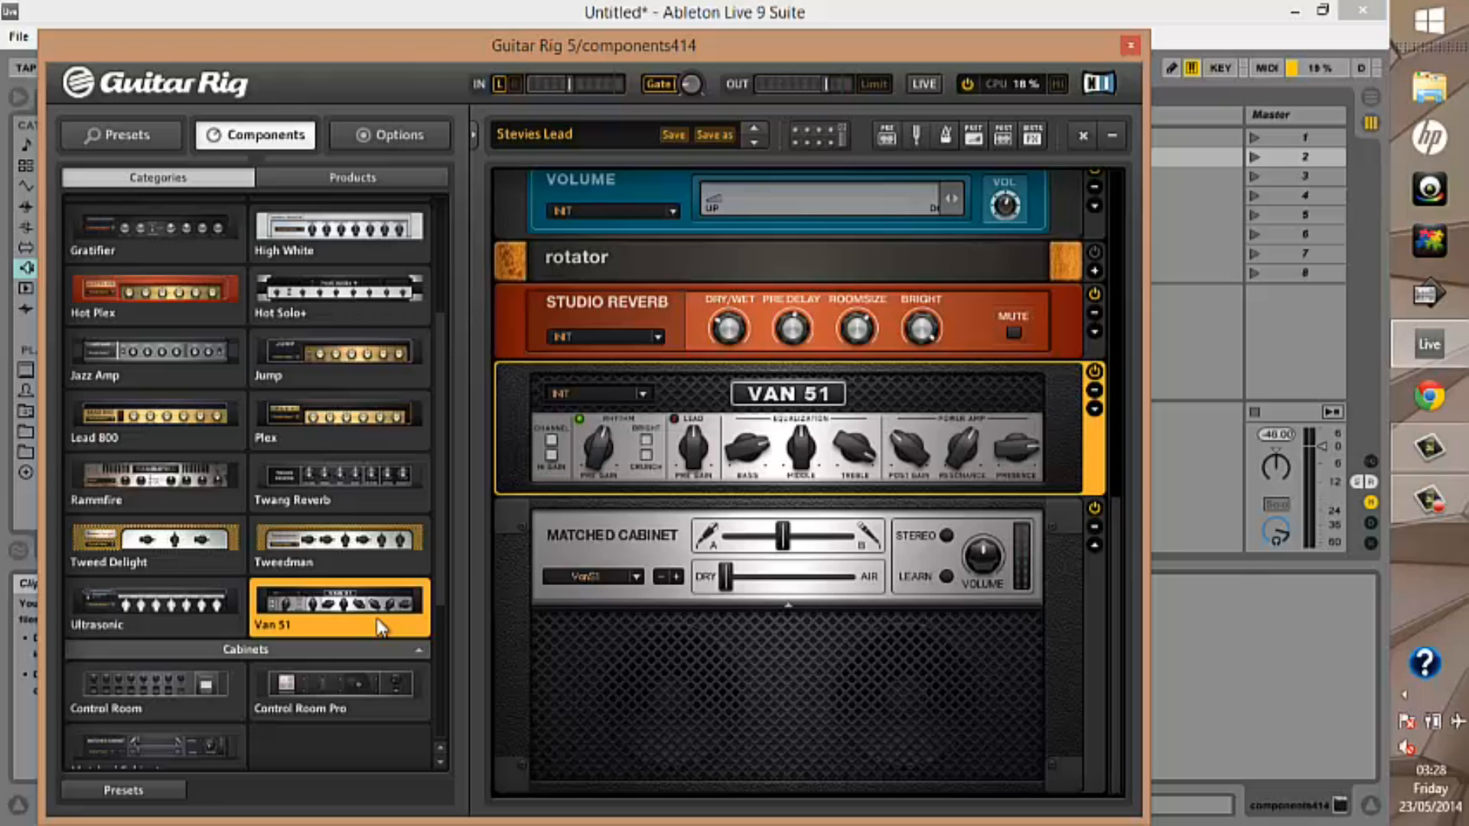
scroll(437, 337, "up", 2)
scroll(440, 350, "up", 2)
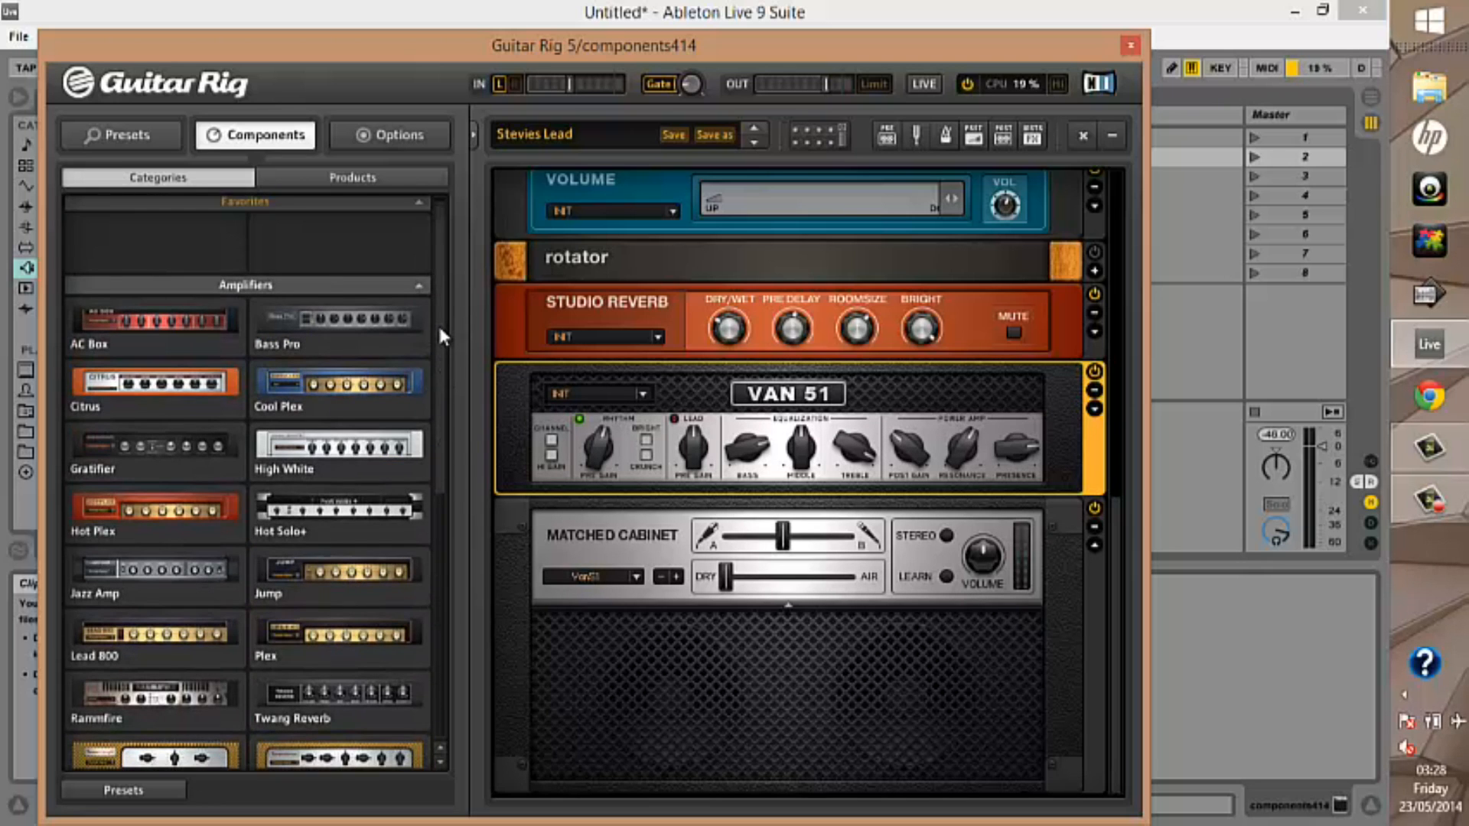
left_click(417, 285)
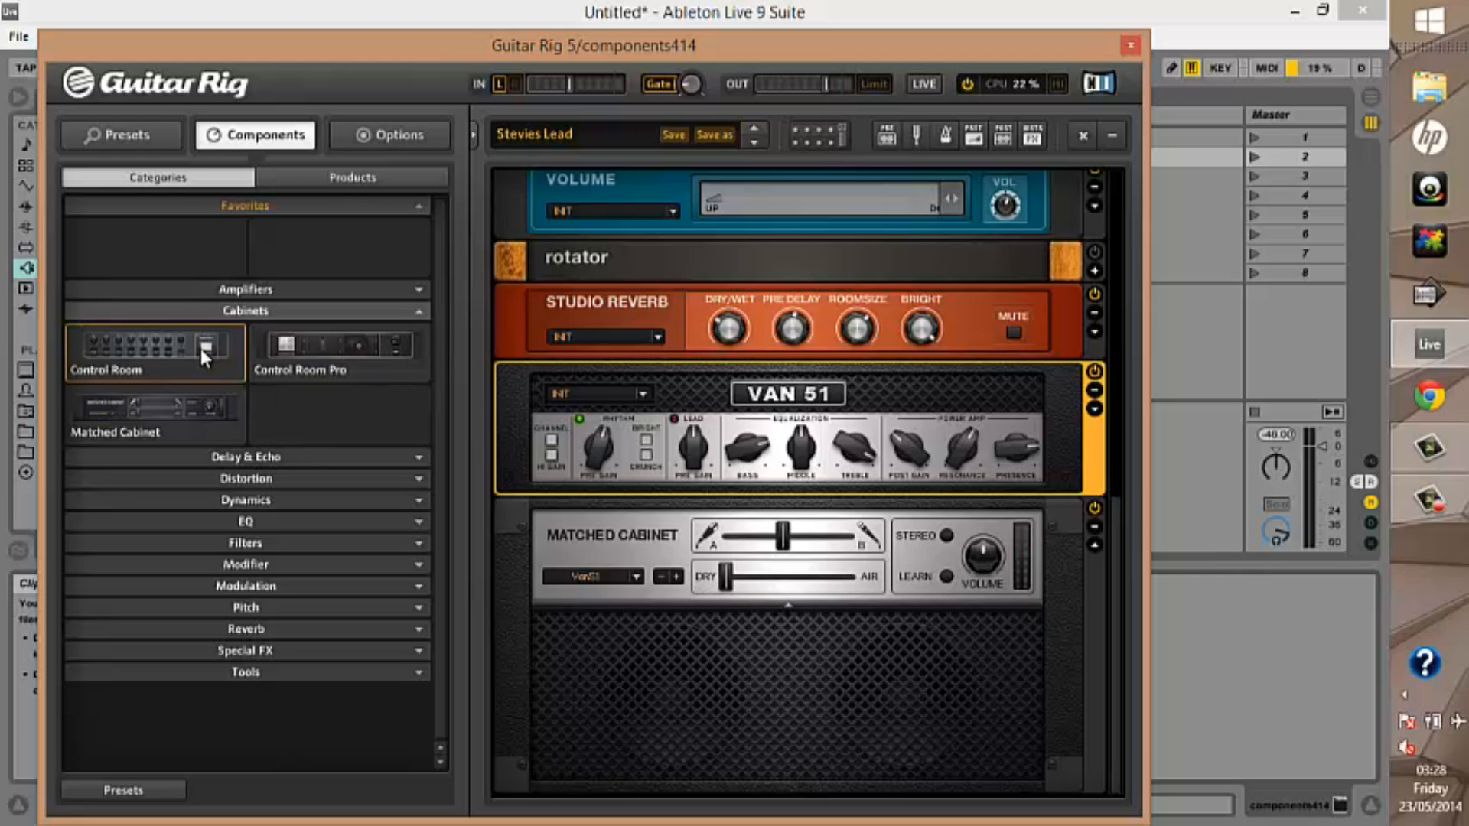
Add a Control Room between the Van 51 amplifier and the Matched Cabinet, and choose the British 2x12 V72 cabinet model
left_click_drag(197, 346, 603, 507)
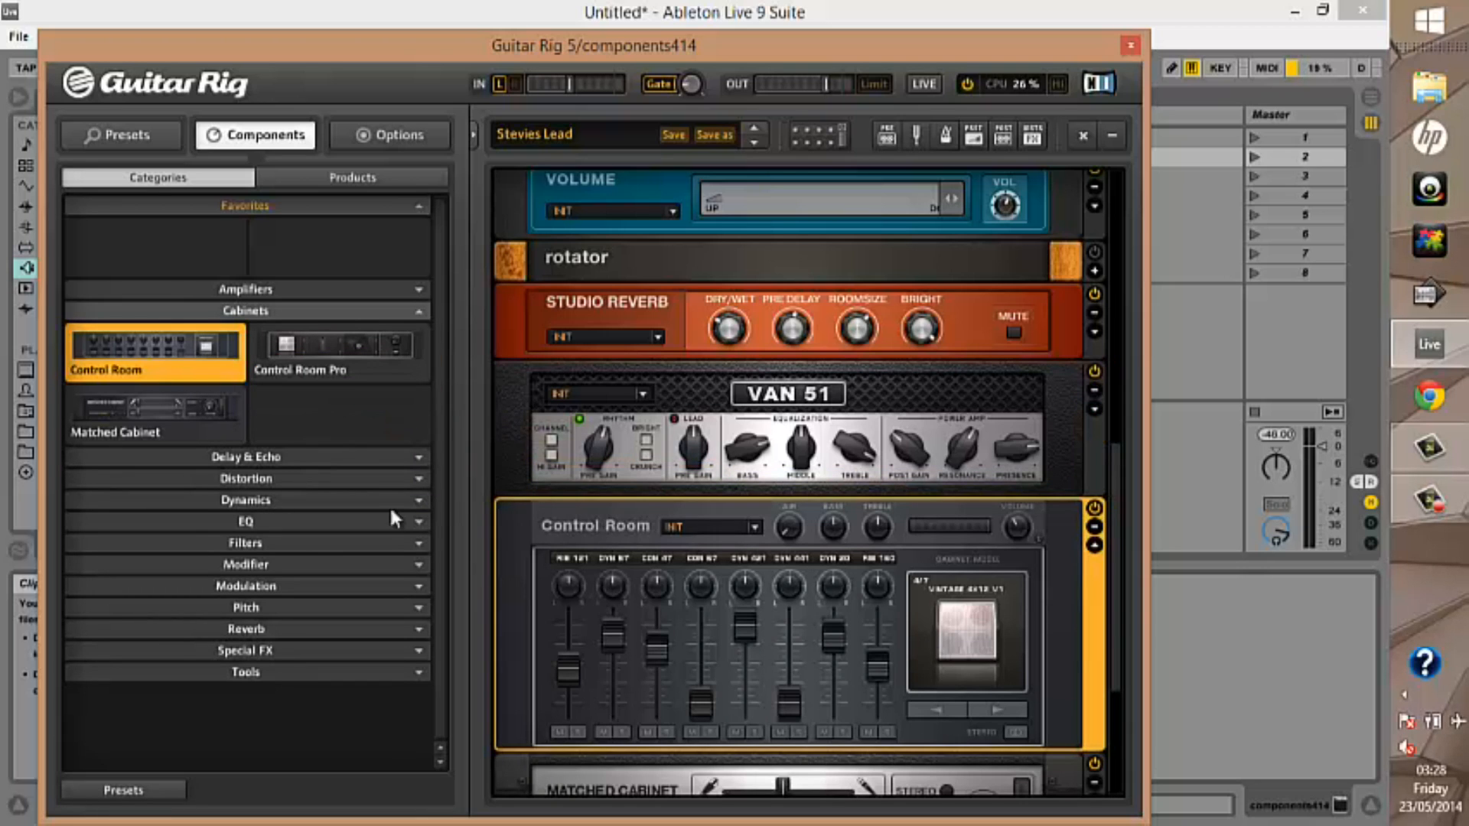
left_click(1002, 711)
left_click(1004, 712)
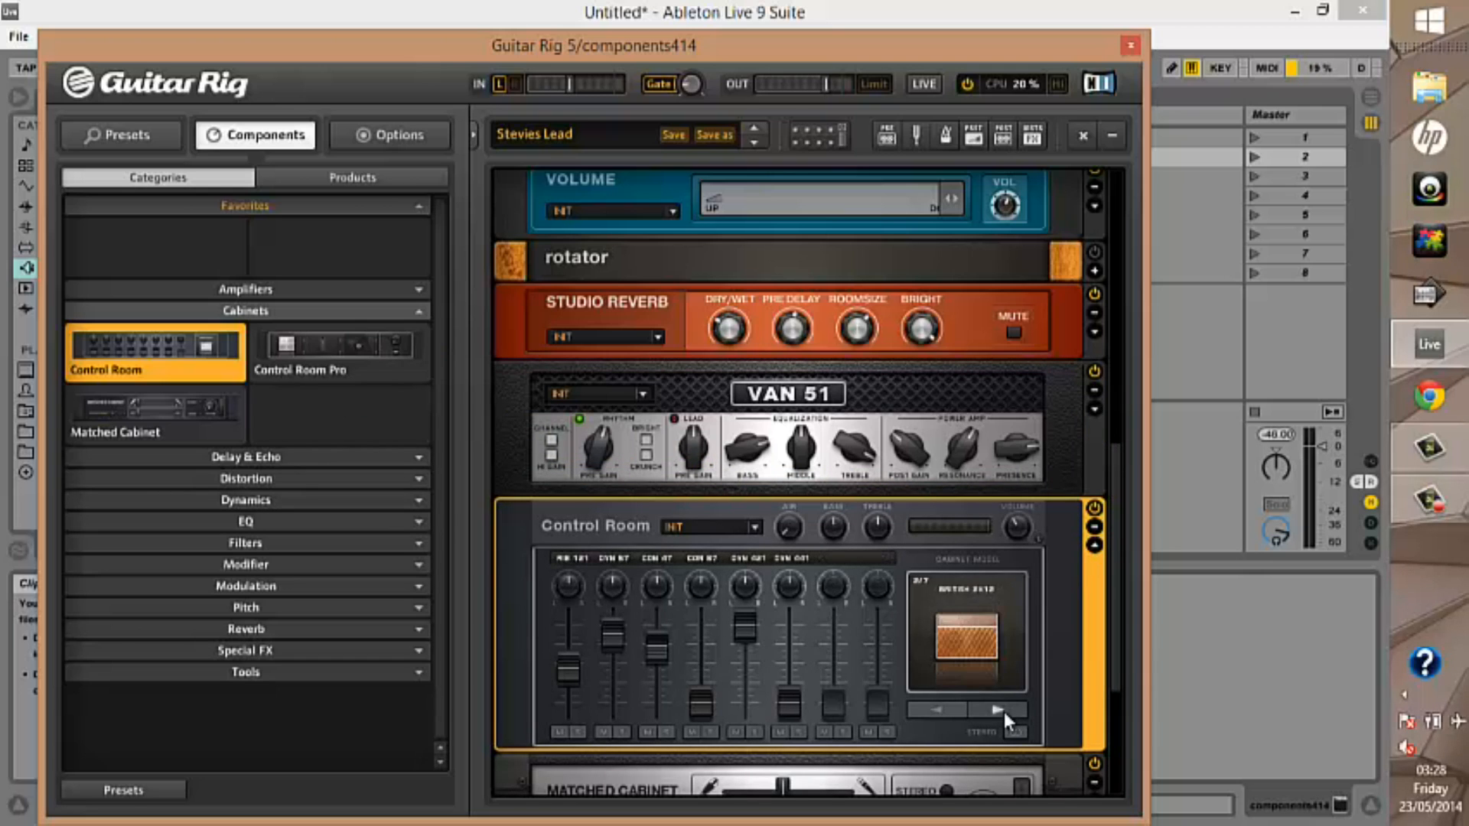
double_click(1004, 712)
left_click(957, 713)
left_click(958, 713)
left_click(958, 713)
left_click(958, 713)
left_click(958, 713)
left_click(957, 713)
Lower the Control Room's DYN 421 microphone fader to about -14.7 dB, and also lower the CON 47 and DYN 57 faders
left_click_drag(742, 622, 741, 703)
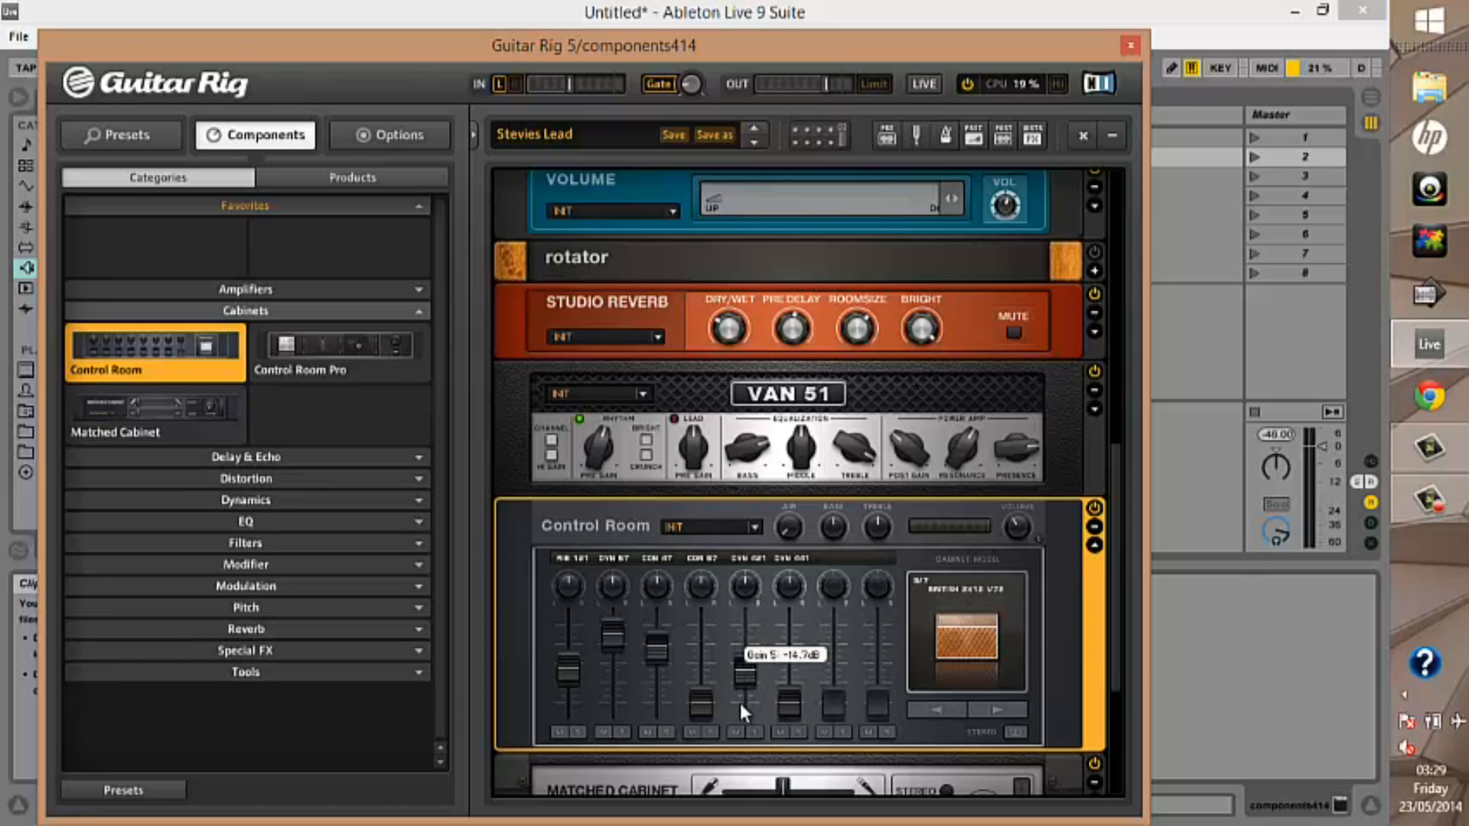
left_click_drag(649, 642, 647, 701)
left_click_drag(611, 635, 607, 681)
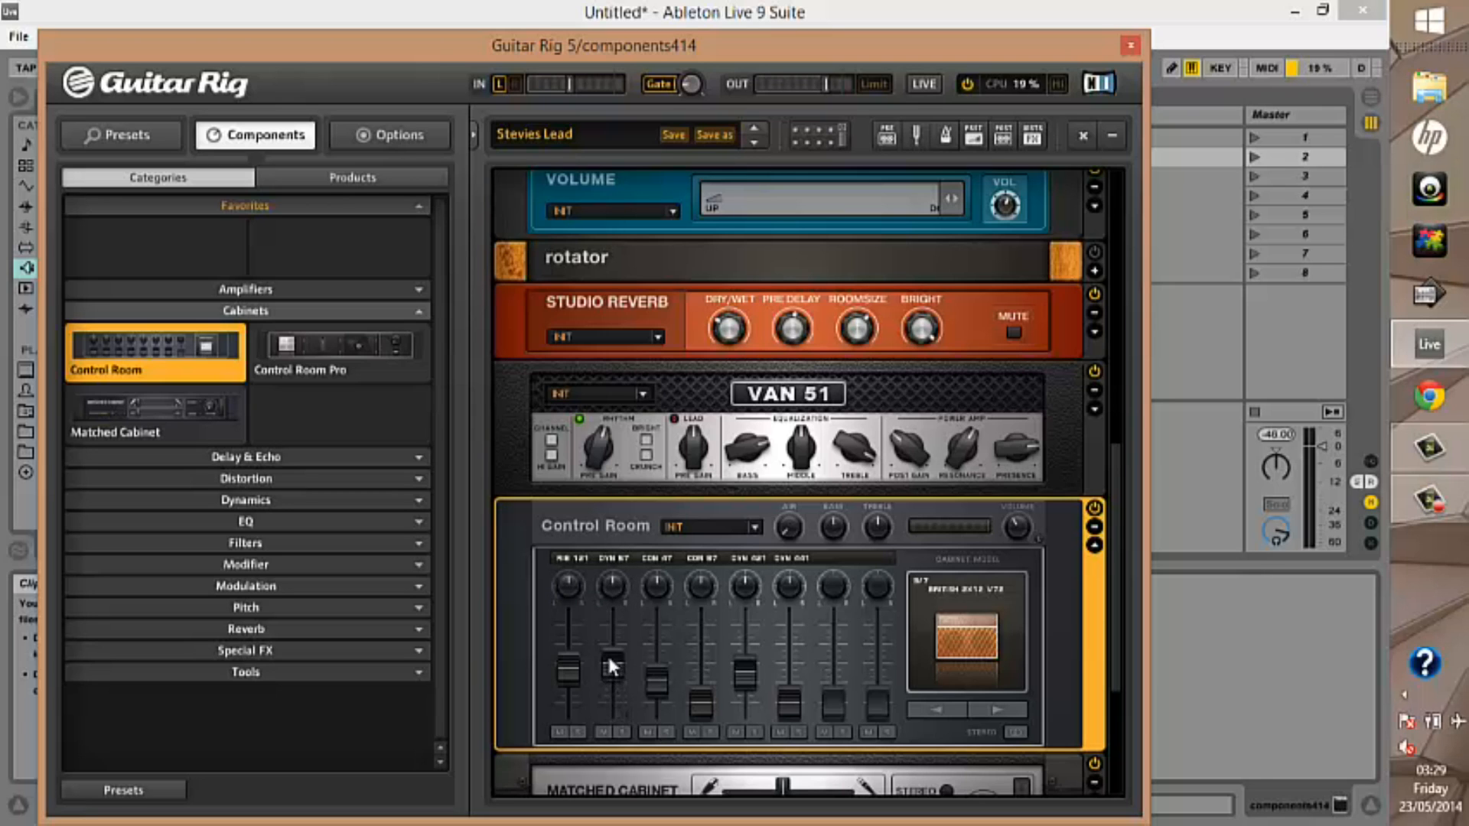
Raise the Control Room's DYN 441 and DYN 57 microphone faders and adjust the RIB 121 pan knob
scroll(608, 662, "down", 1)
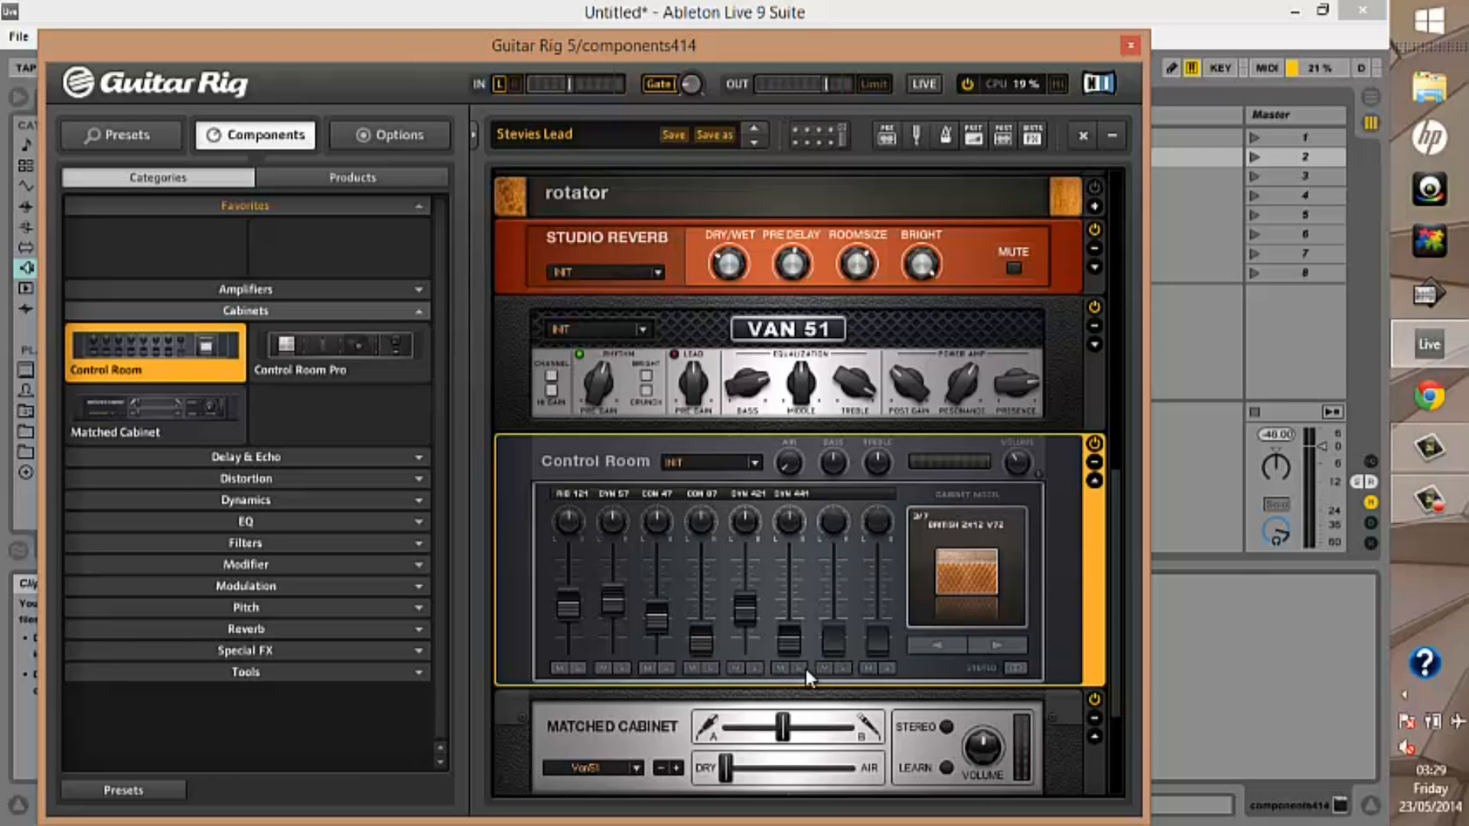
left_click_drag(787, 637, 782, 558)
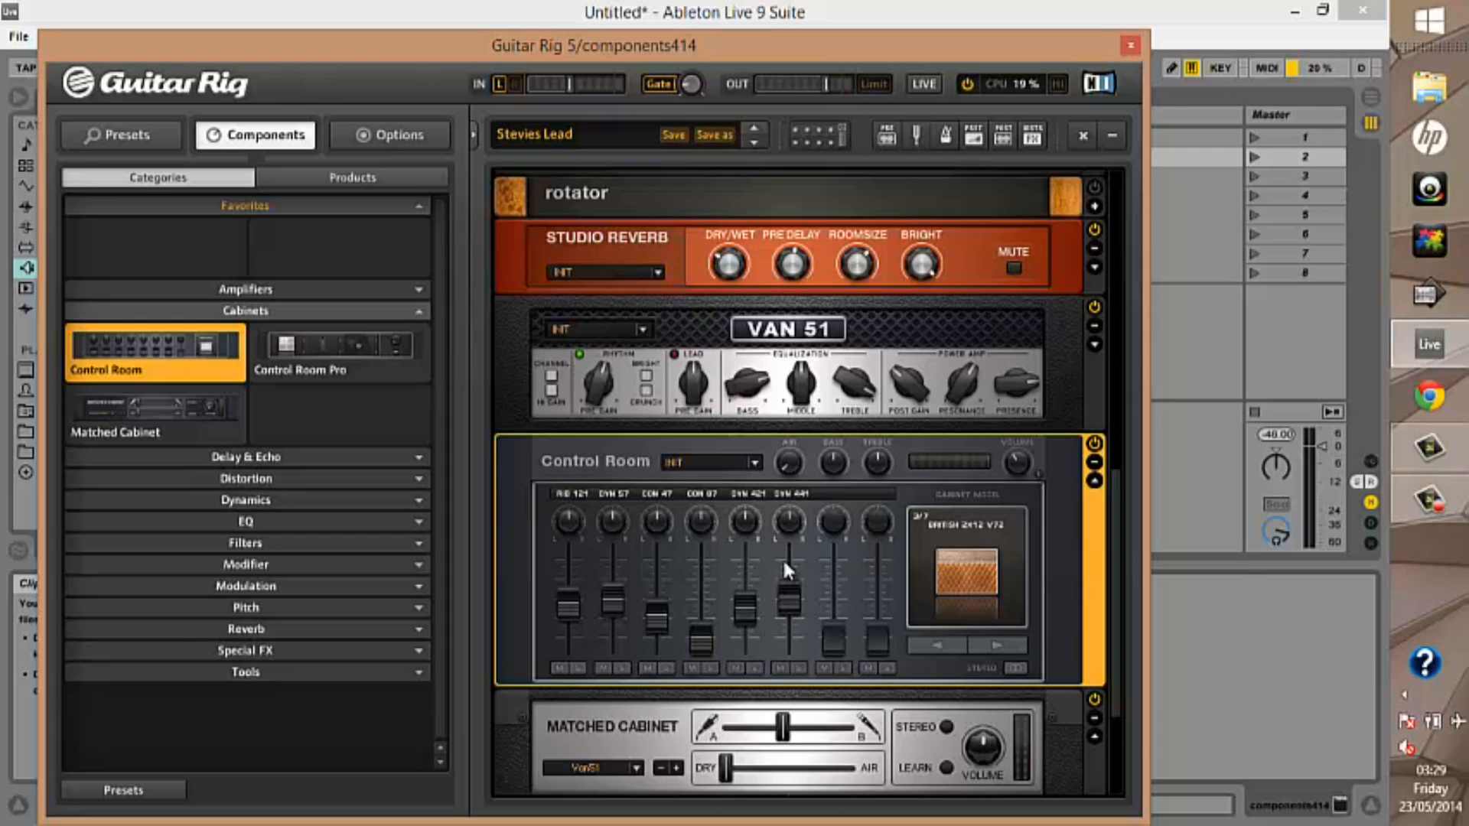
left_click_drag(601, 616, 604, 581)
left_click_drag(570, 515, 598, 537)
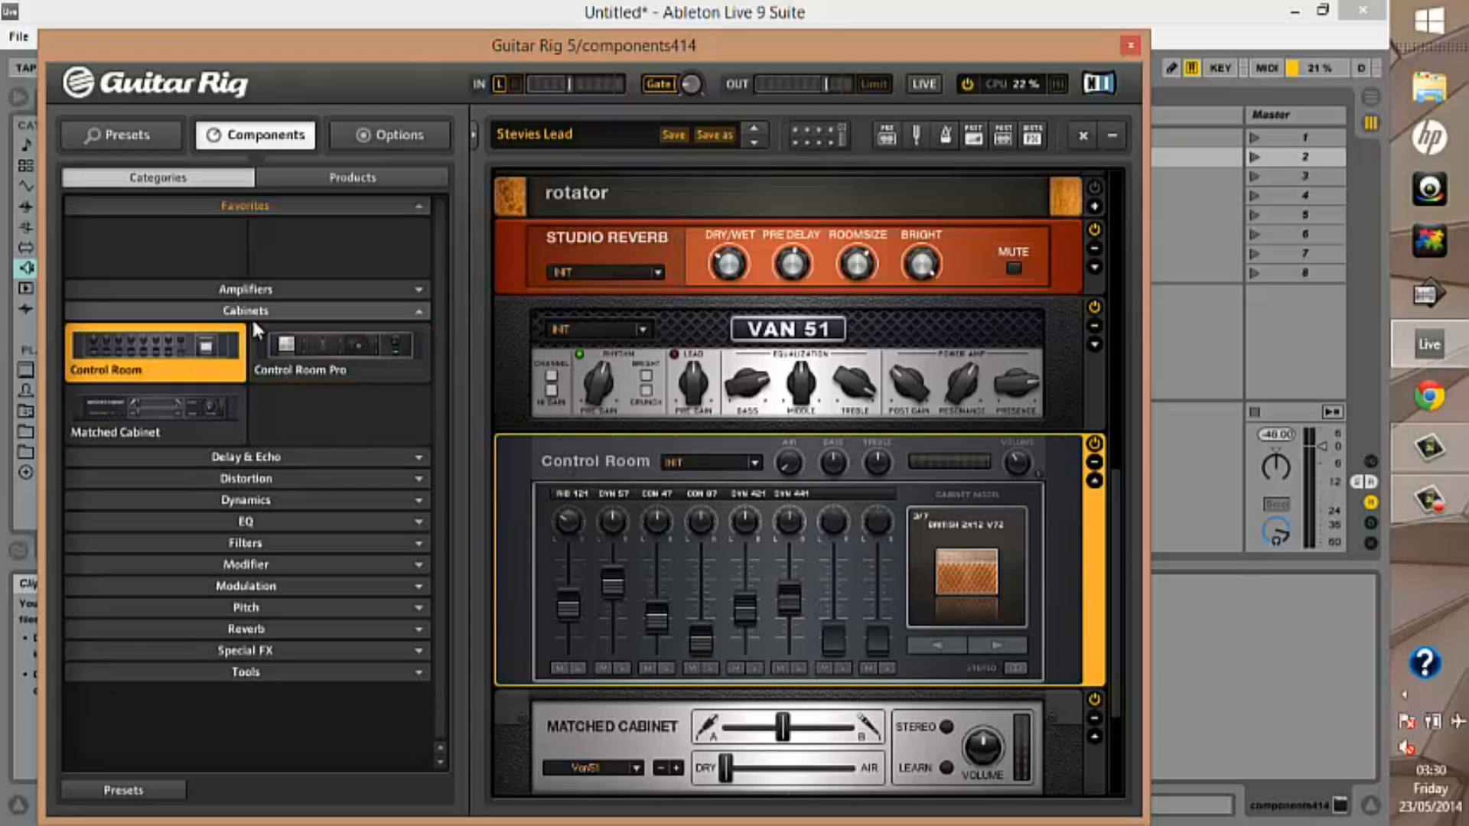
Collapse Cabinets, open Delay & Echo, and replace the Control Room in turn with PsycheDelay, Quad Delay and Tape Echo
left_click(420, 312)
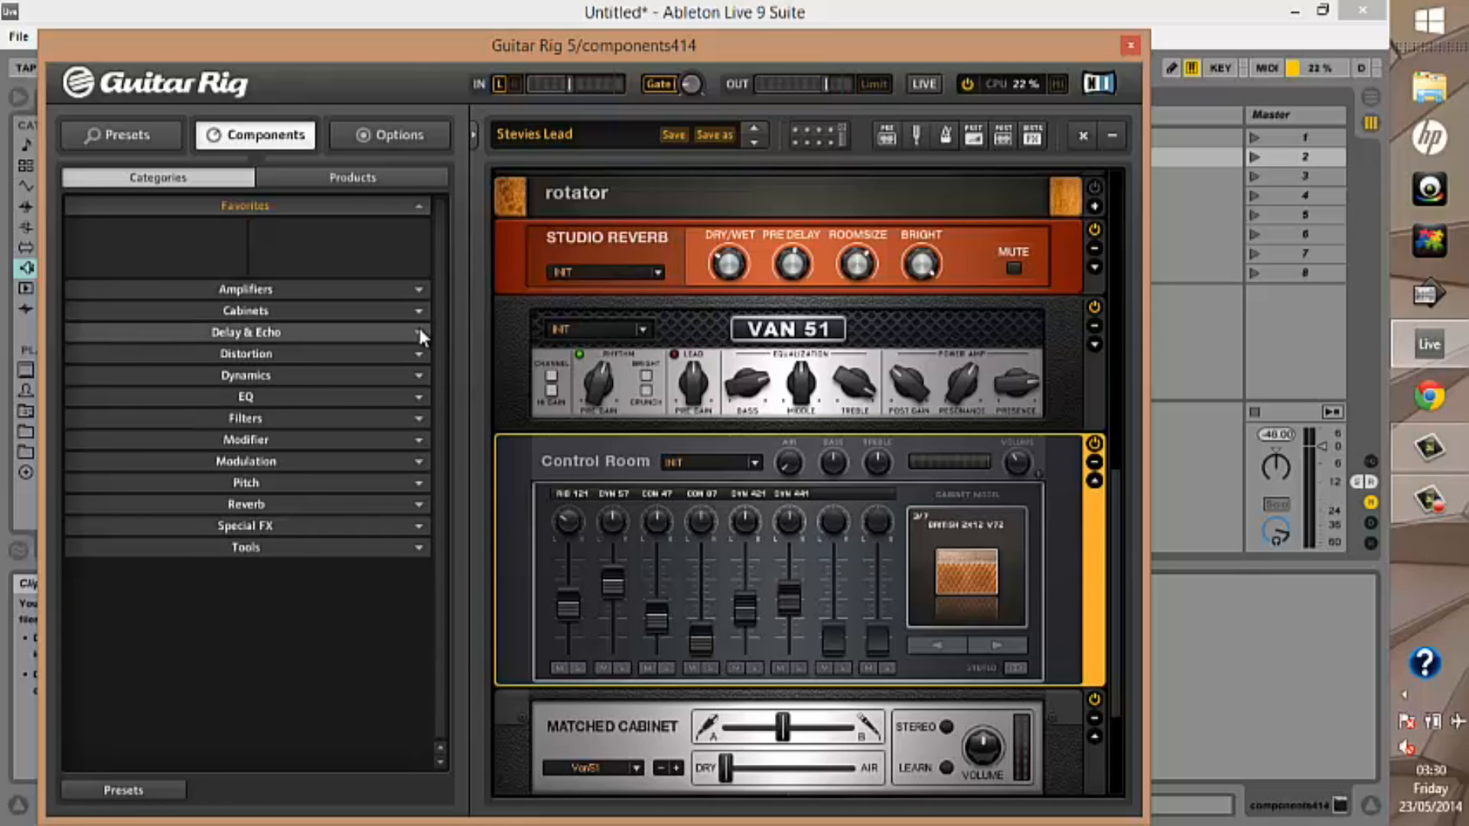
left_click(420, 332)
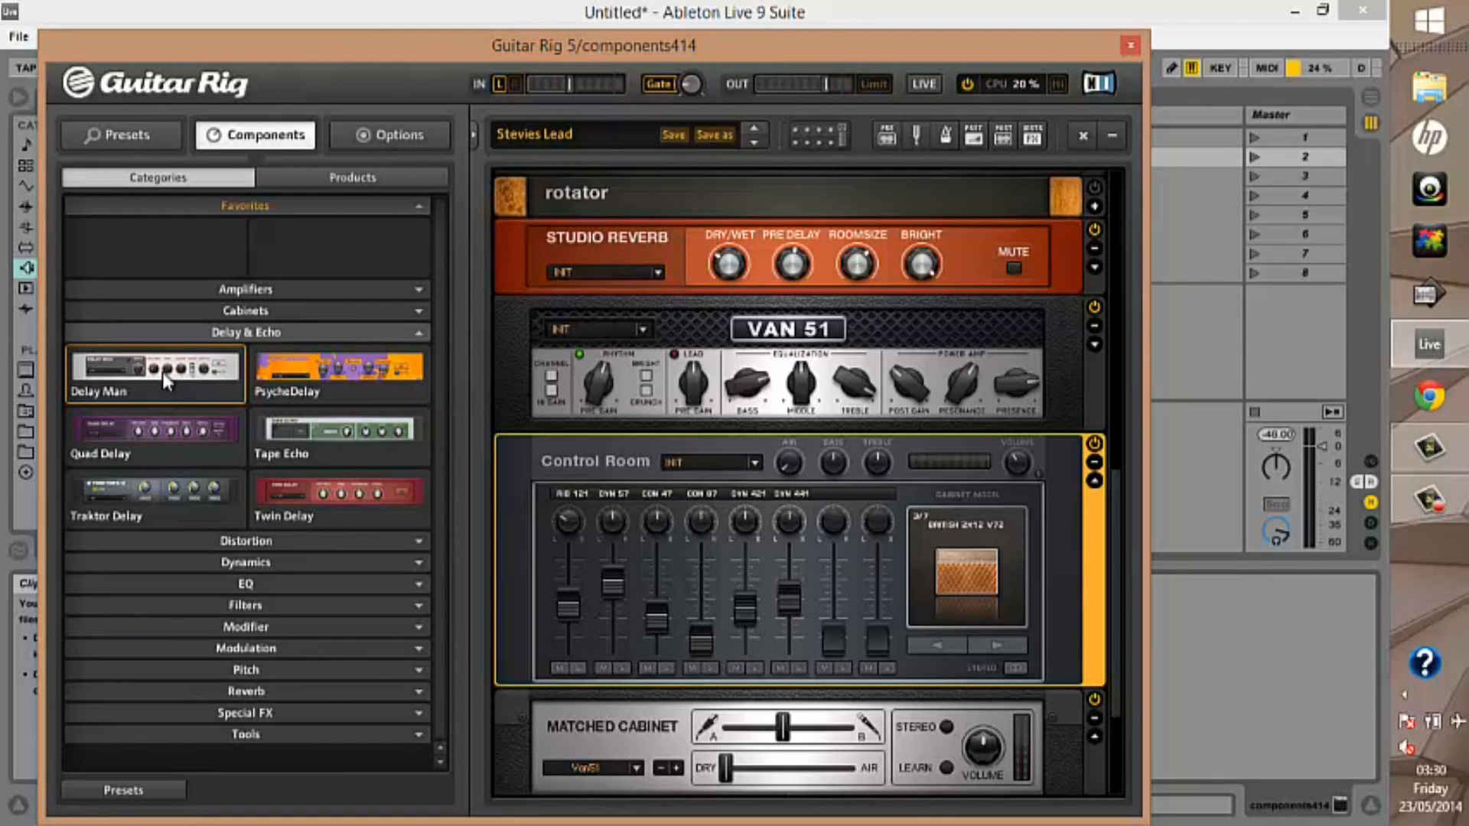
left_click(352, 367)
double_click(352, 364)
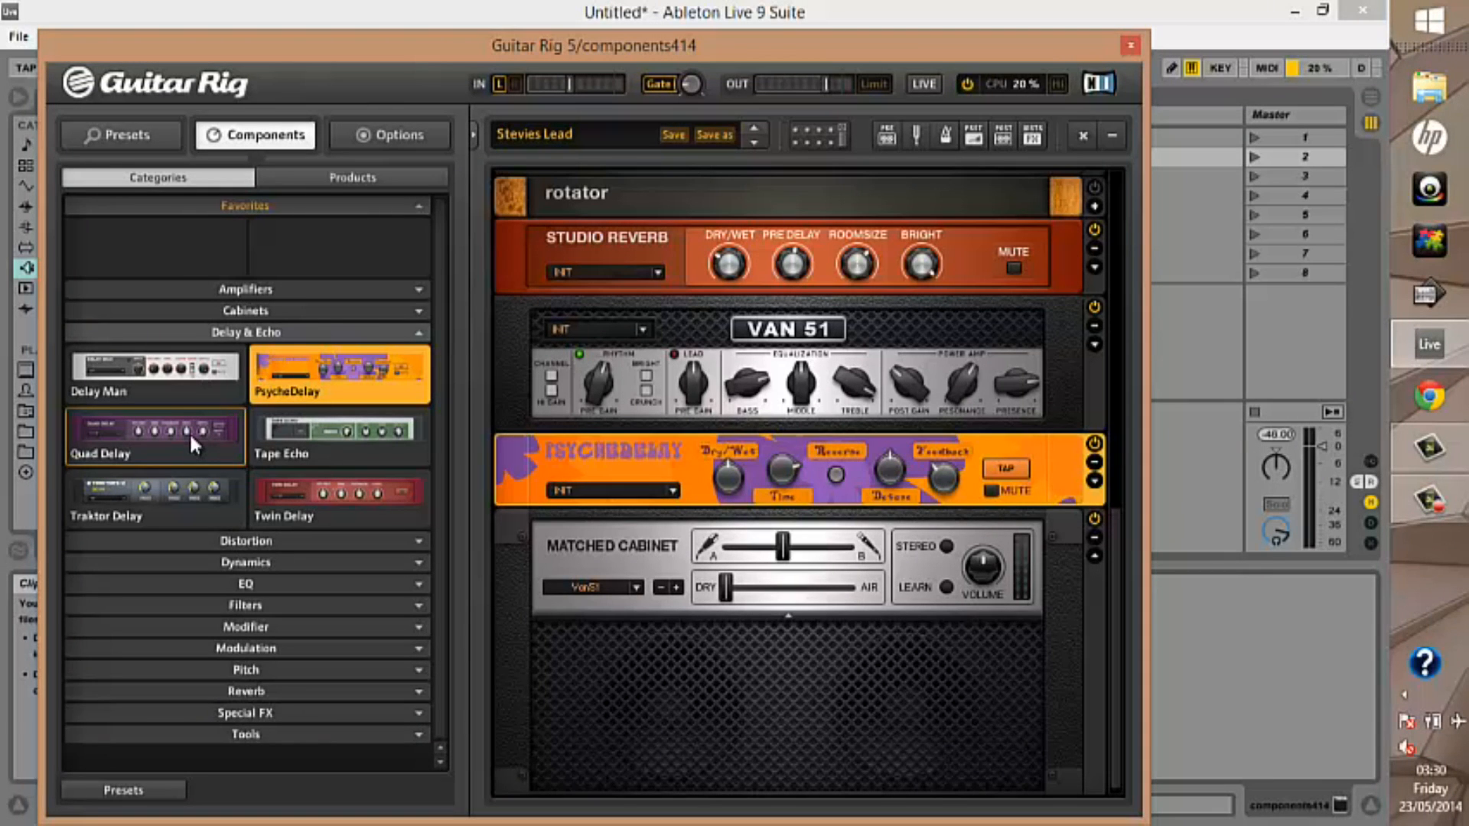
left_click(189, 432)
double_click(195, 443)
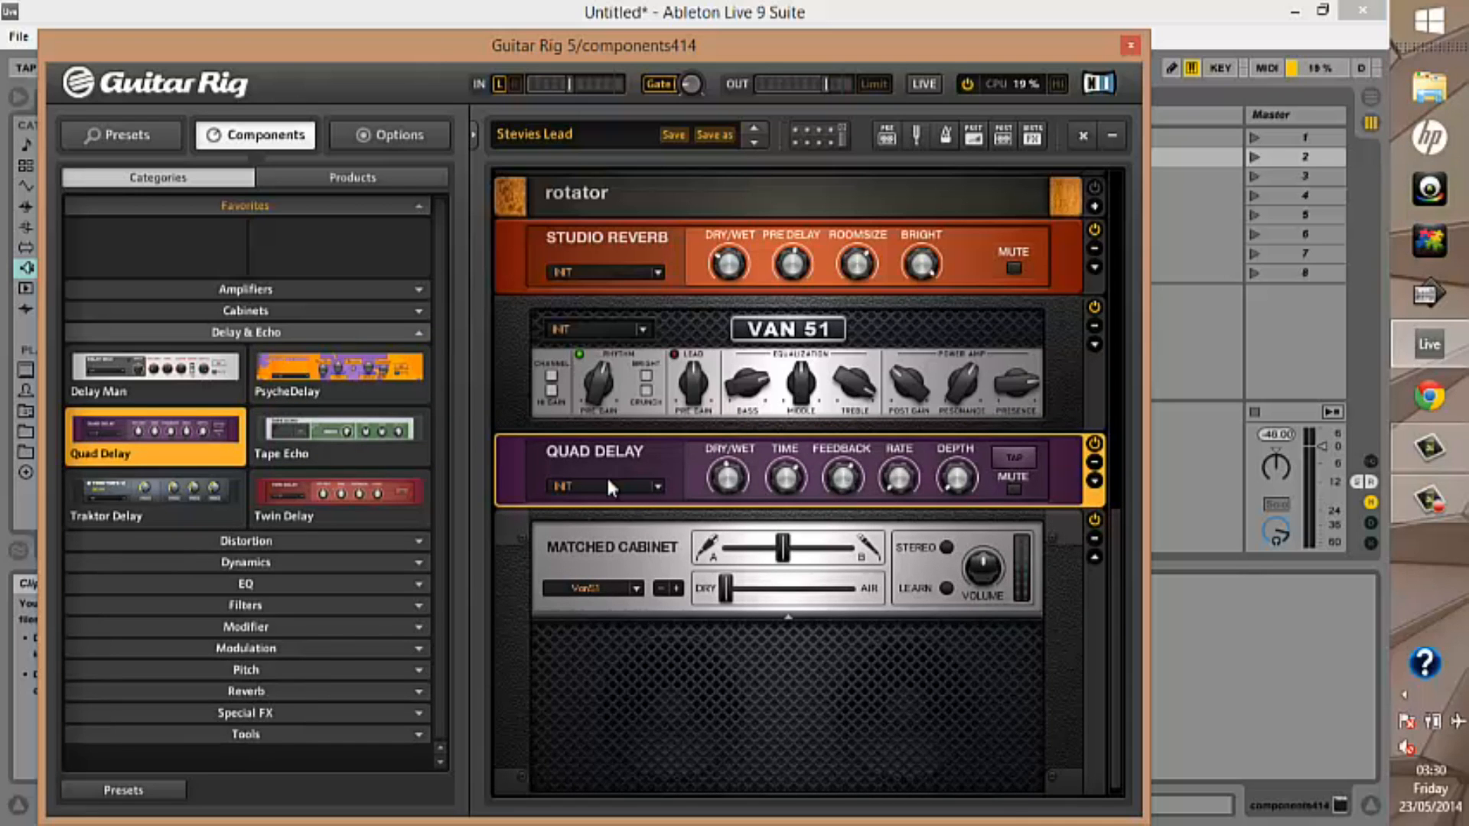
double_click(371, 434)
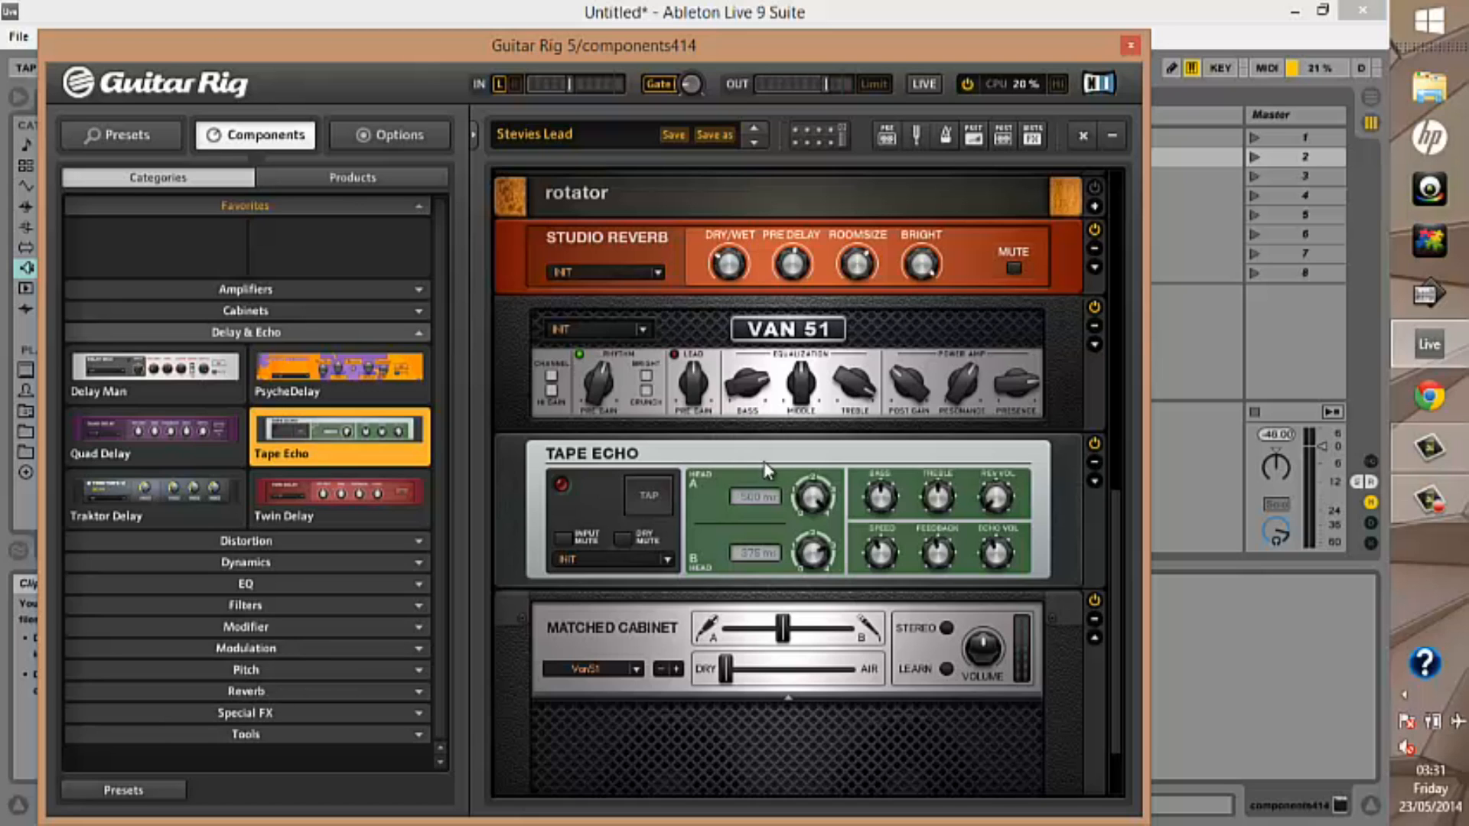
Add Traktor Delay at the end of the rack, replace it with Twin Delay, and remove the Twin Delay
left_click(157, 505)
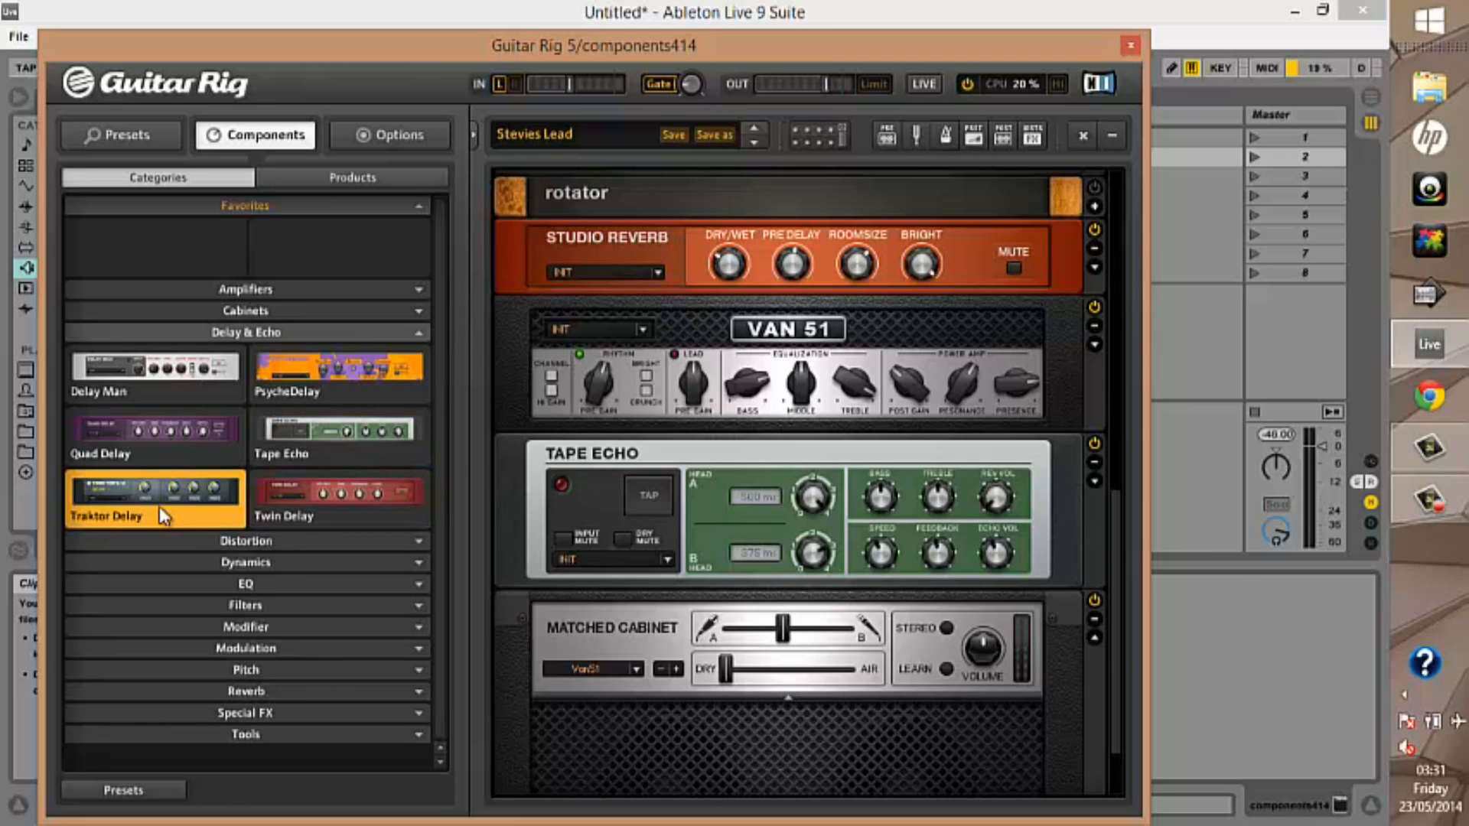
double_click(159, 507)
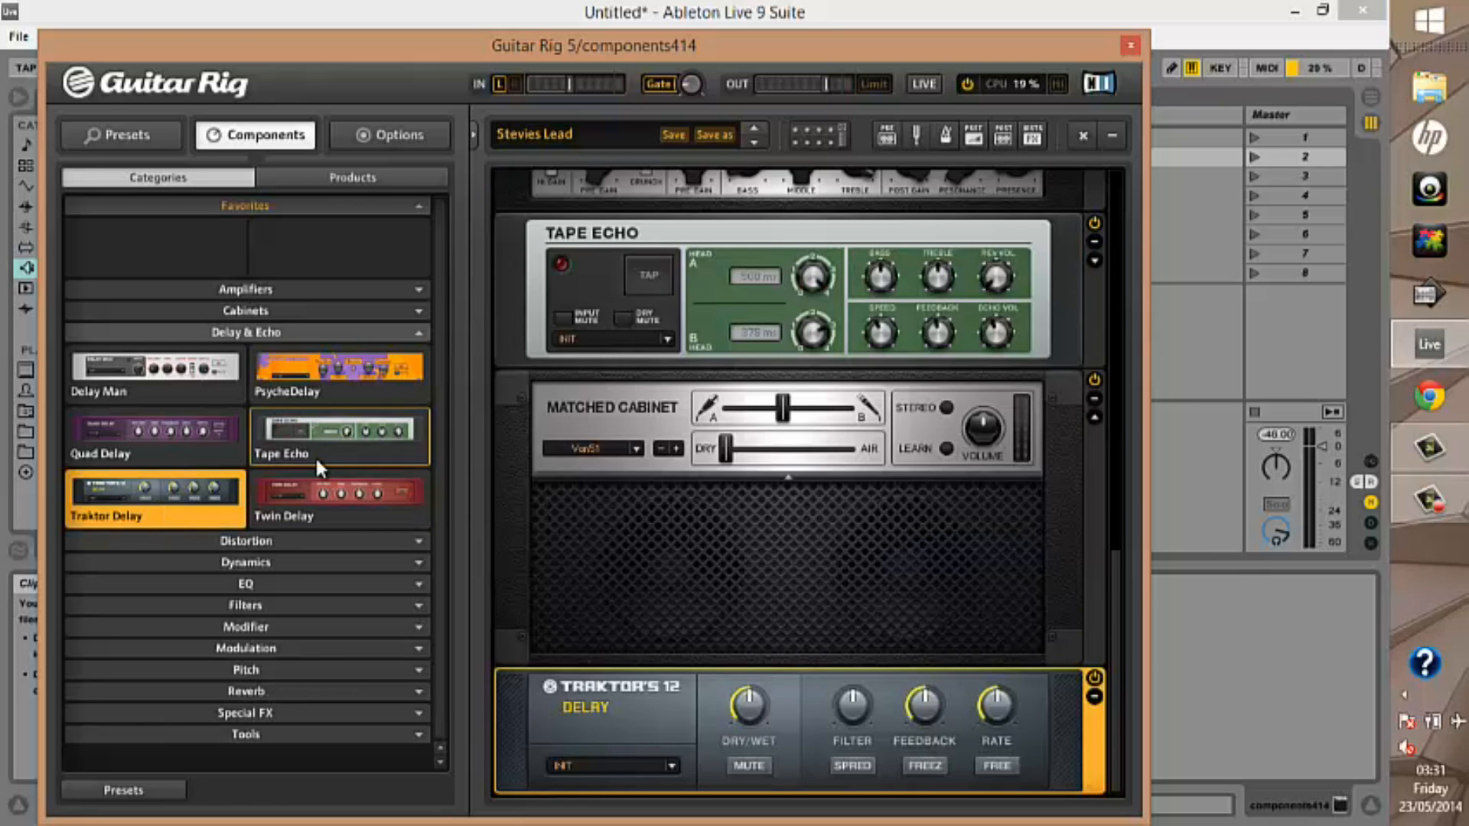
double_click(329, 491)
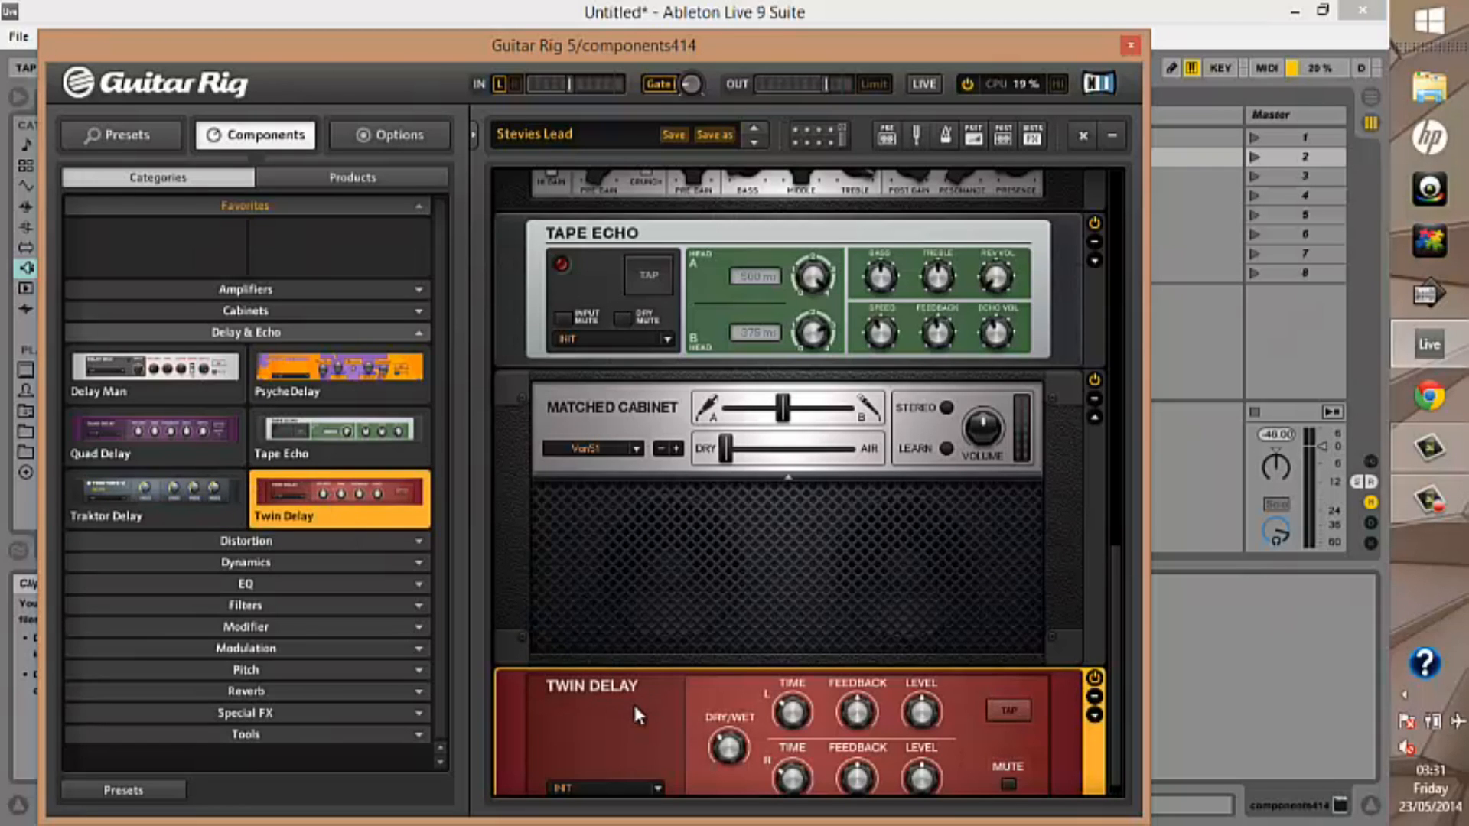
left_click(1094, 695)
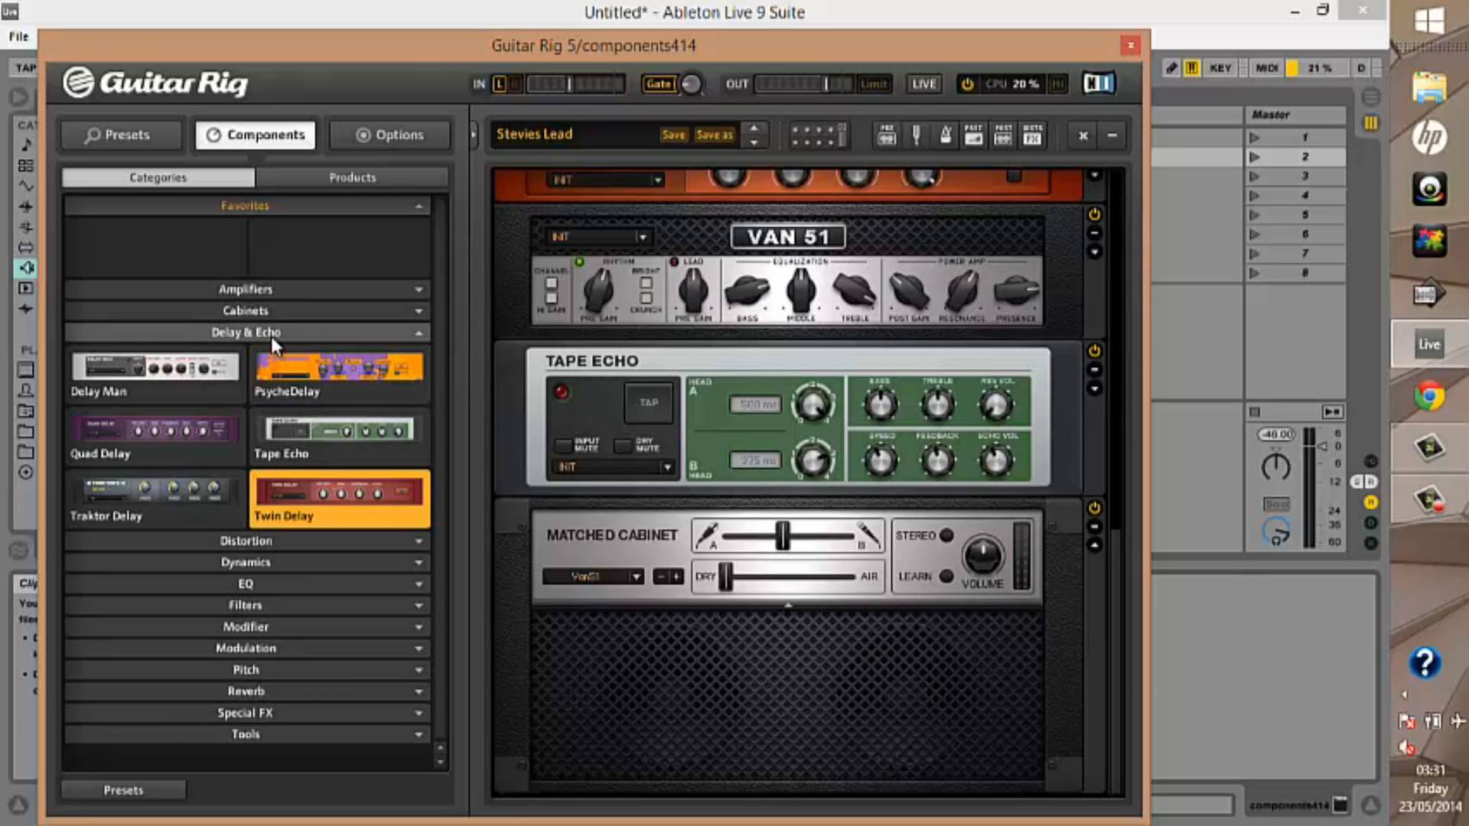
Switch from the Delay & Echo category to Distortion, add Big Fuzz between Tape Echo and Matched Cabinet, and replace it with Cat
left_click(269, 334)
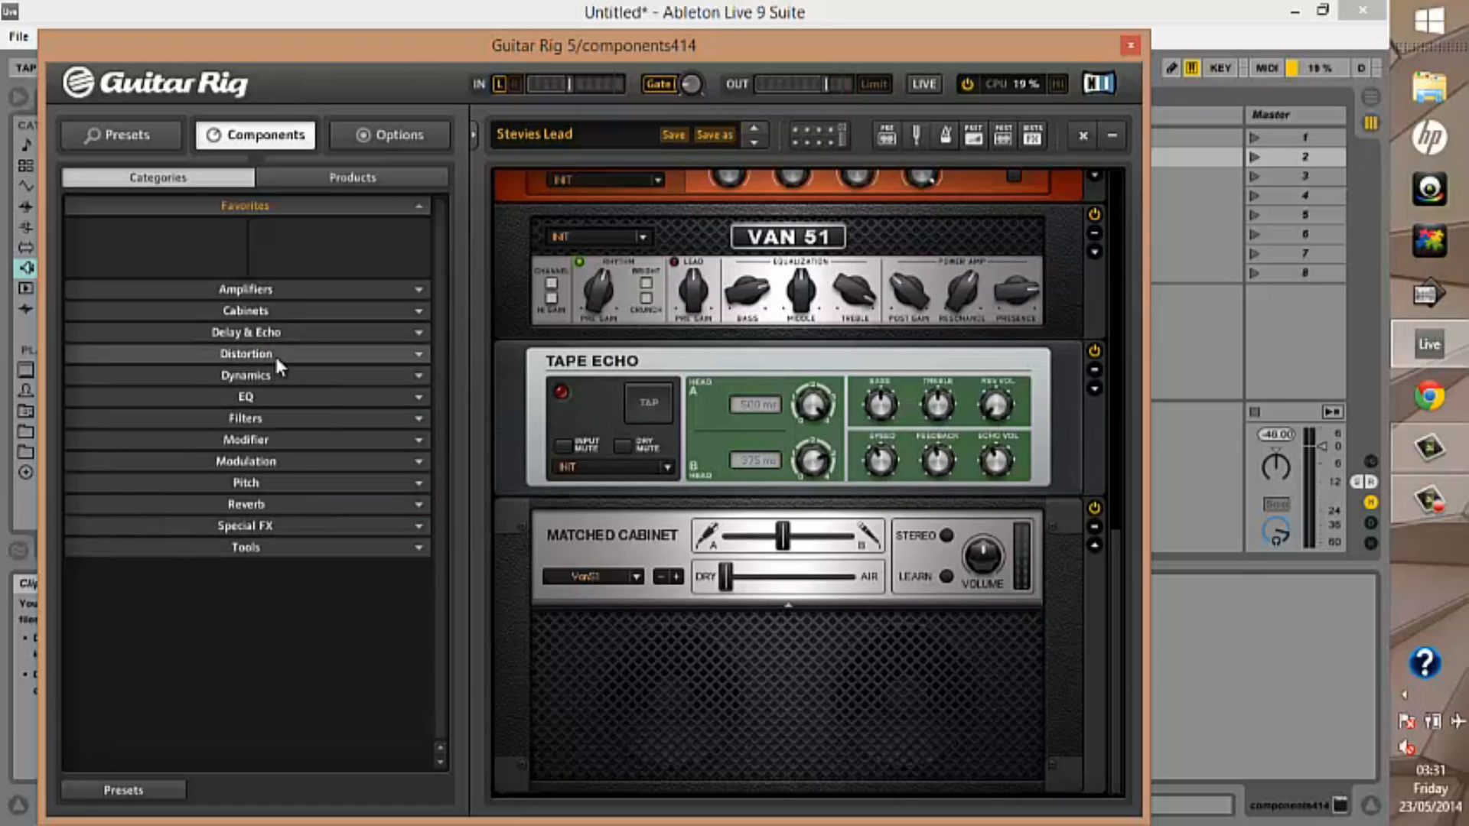
left_click(273, 354)
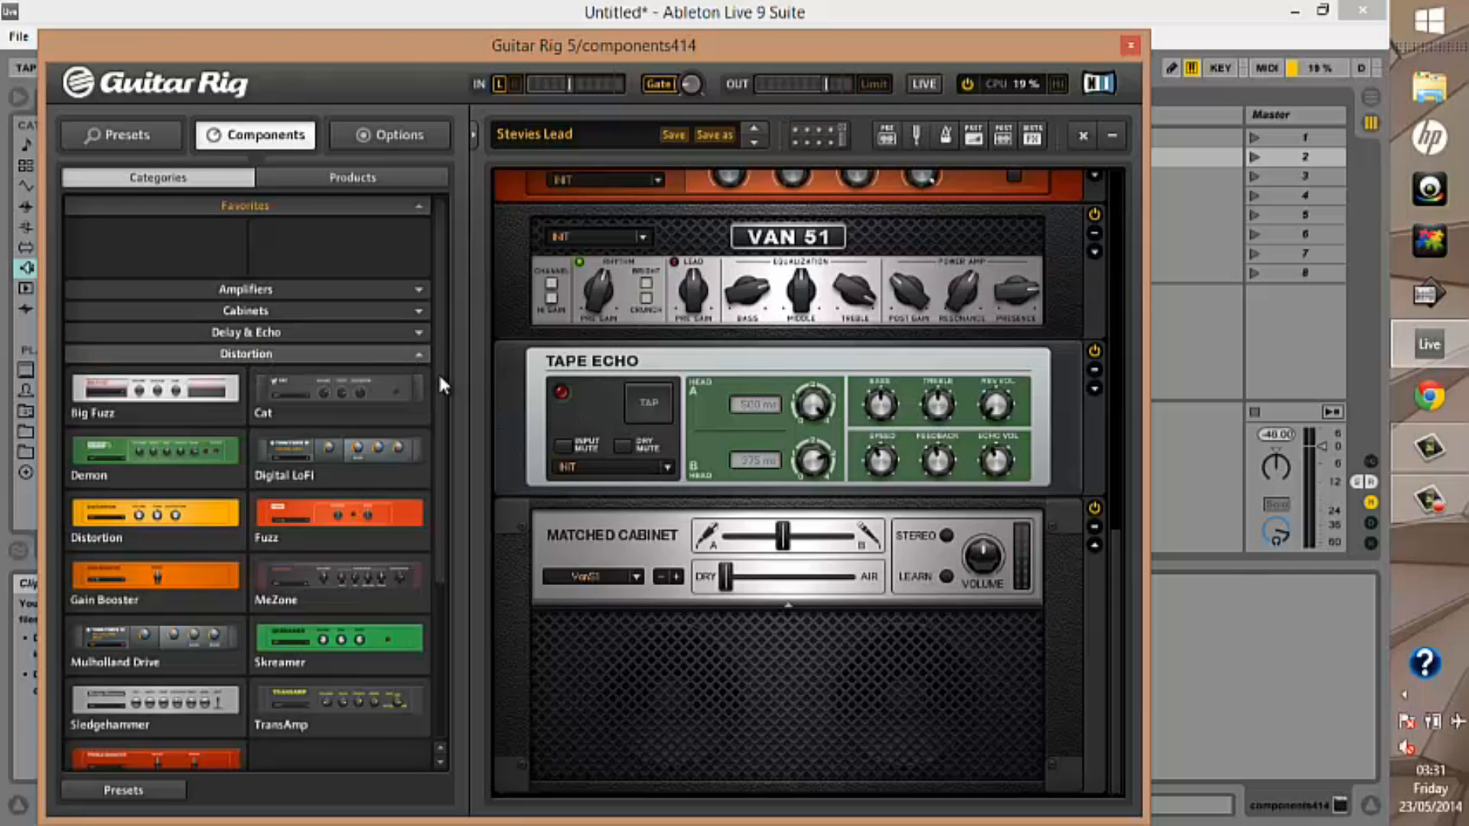
left_click_drag(226, 411, 517, 447)
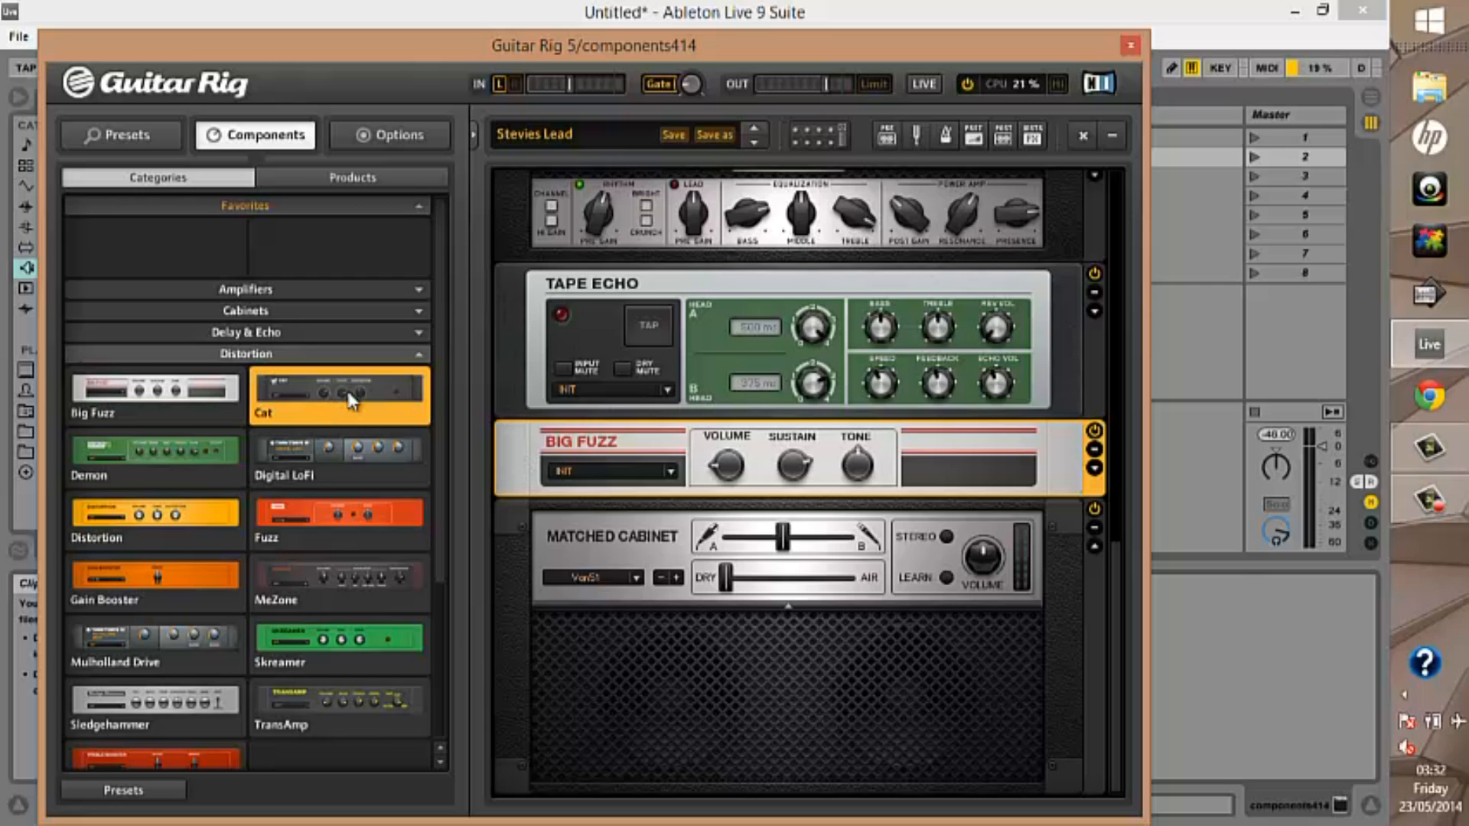
double_click(350, 399)
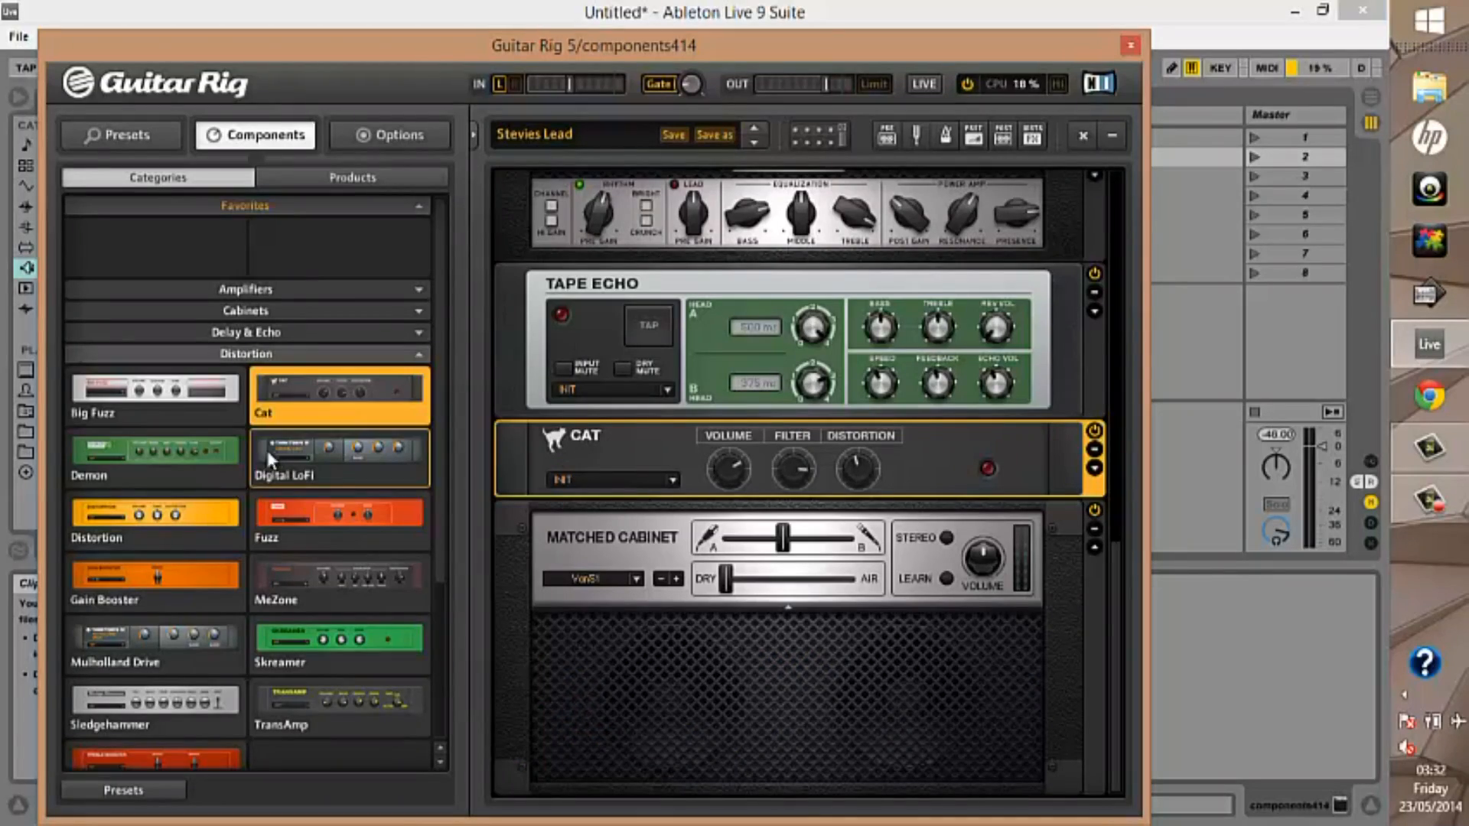
Replace the Cat distortion in turn with Demon, Digital LoFi and Distortion
left_click(198, 455)
double_click(203, 463)
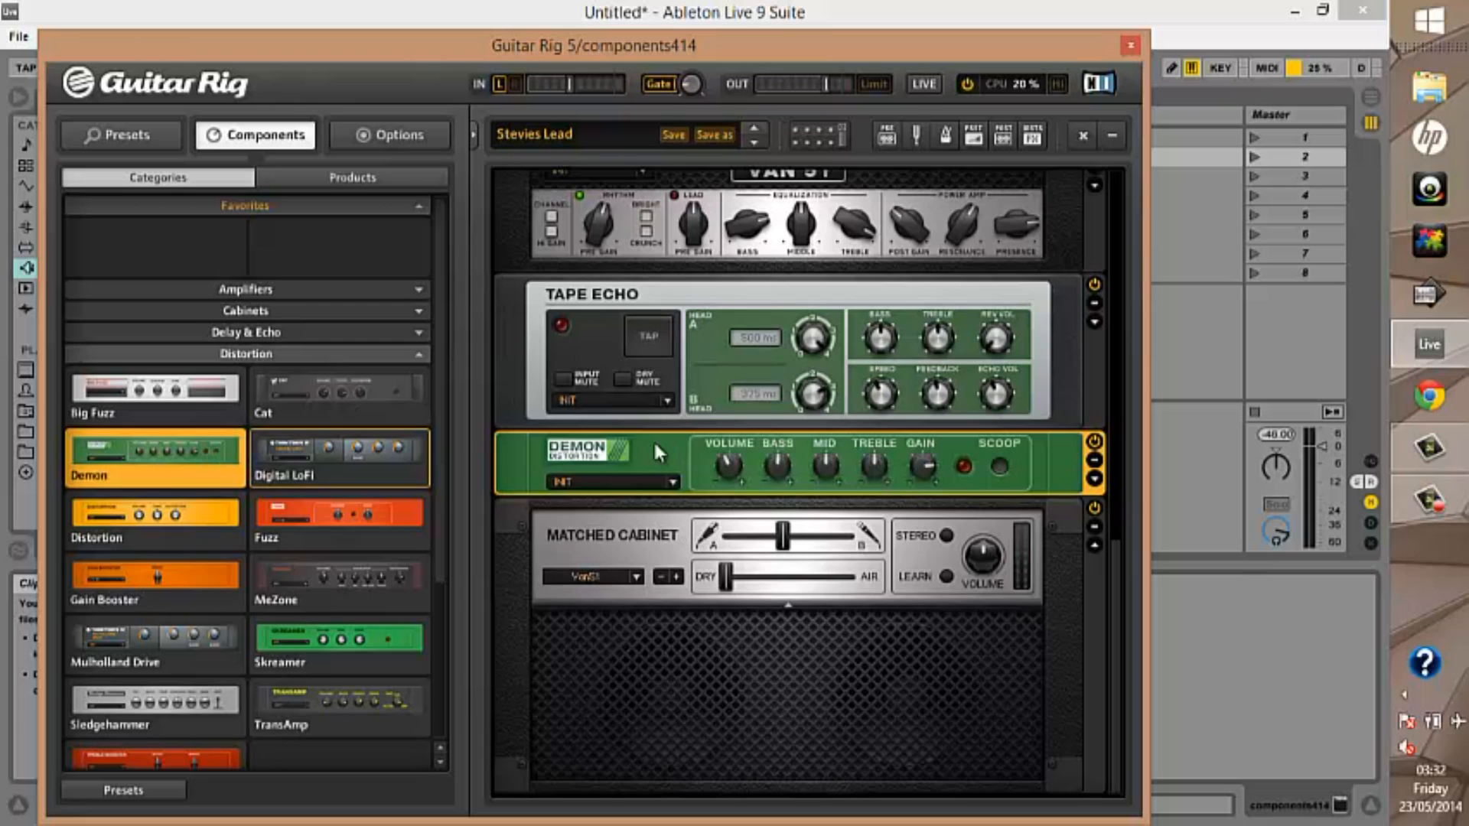
double_click(417, 457)
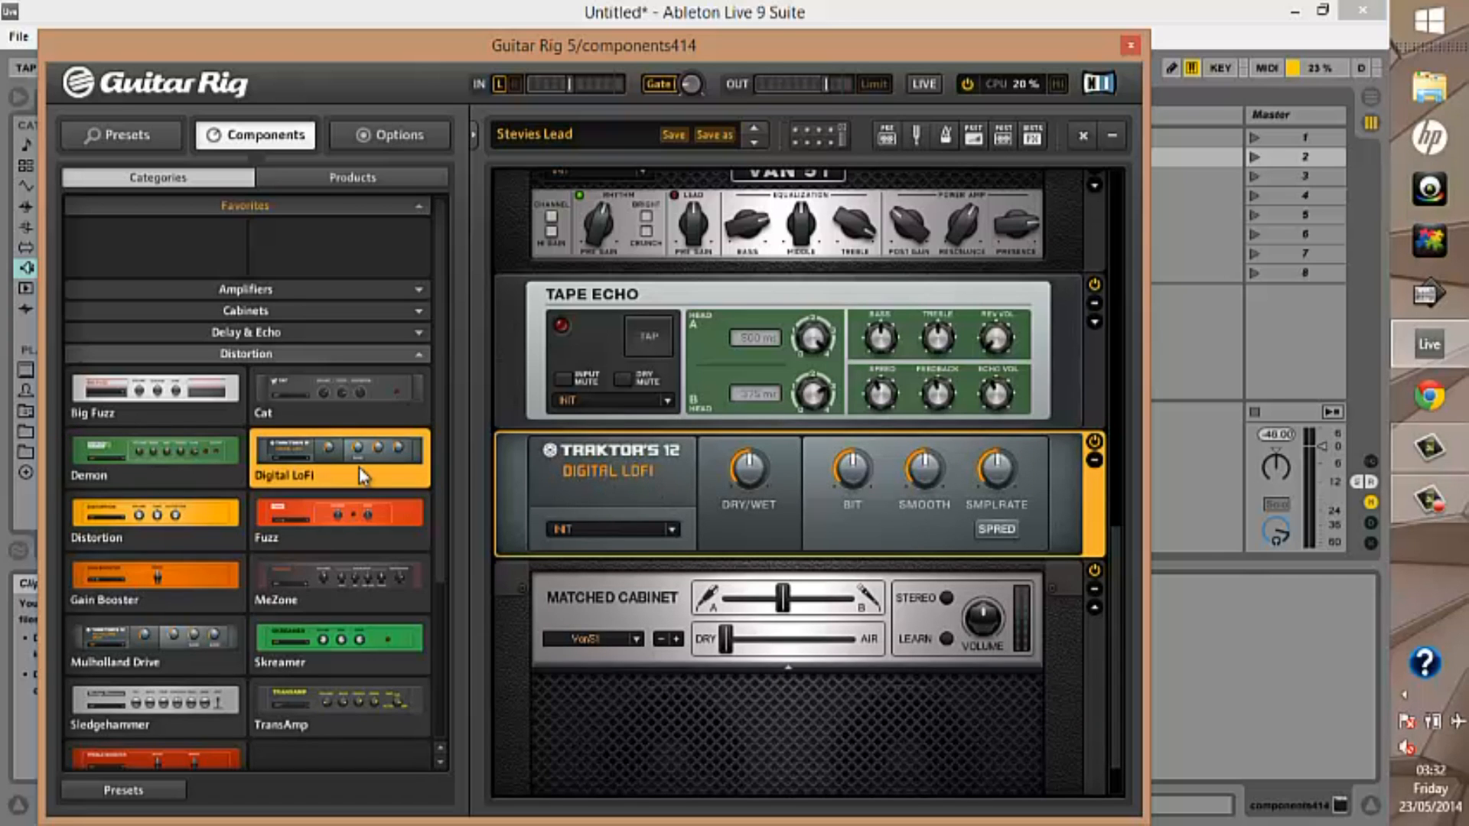
double_click(137, 535)
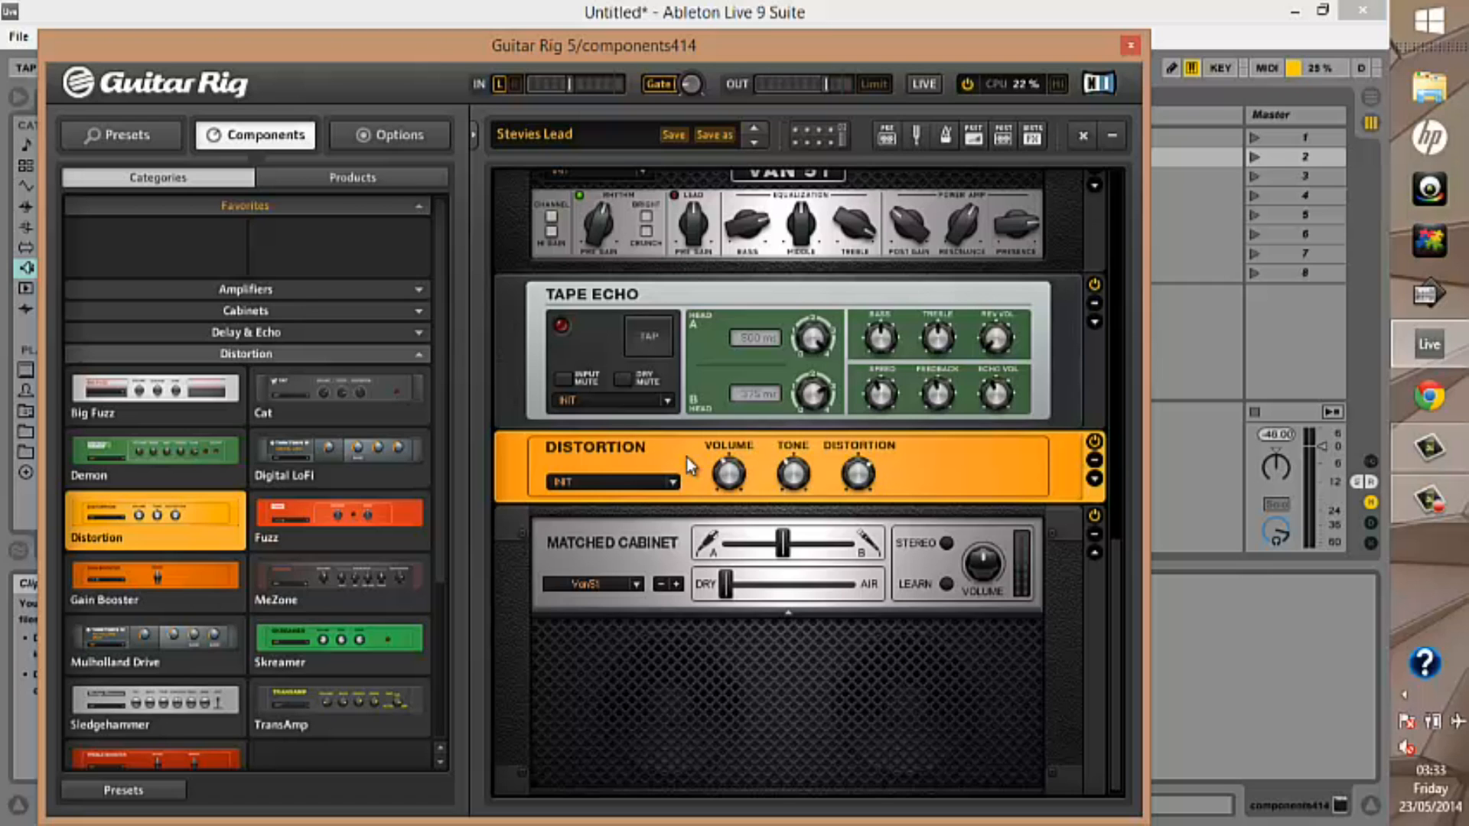
Replace the Distortion unit above the Matched Cabinet with Fuzz, and replace Fuzz with Gain Booster
left_click_drag(393, 507, 543, 475)
left_click(483, 472)
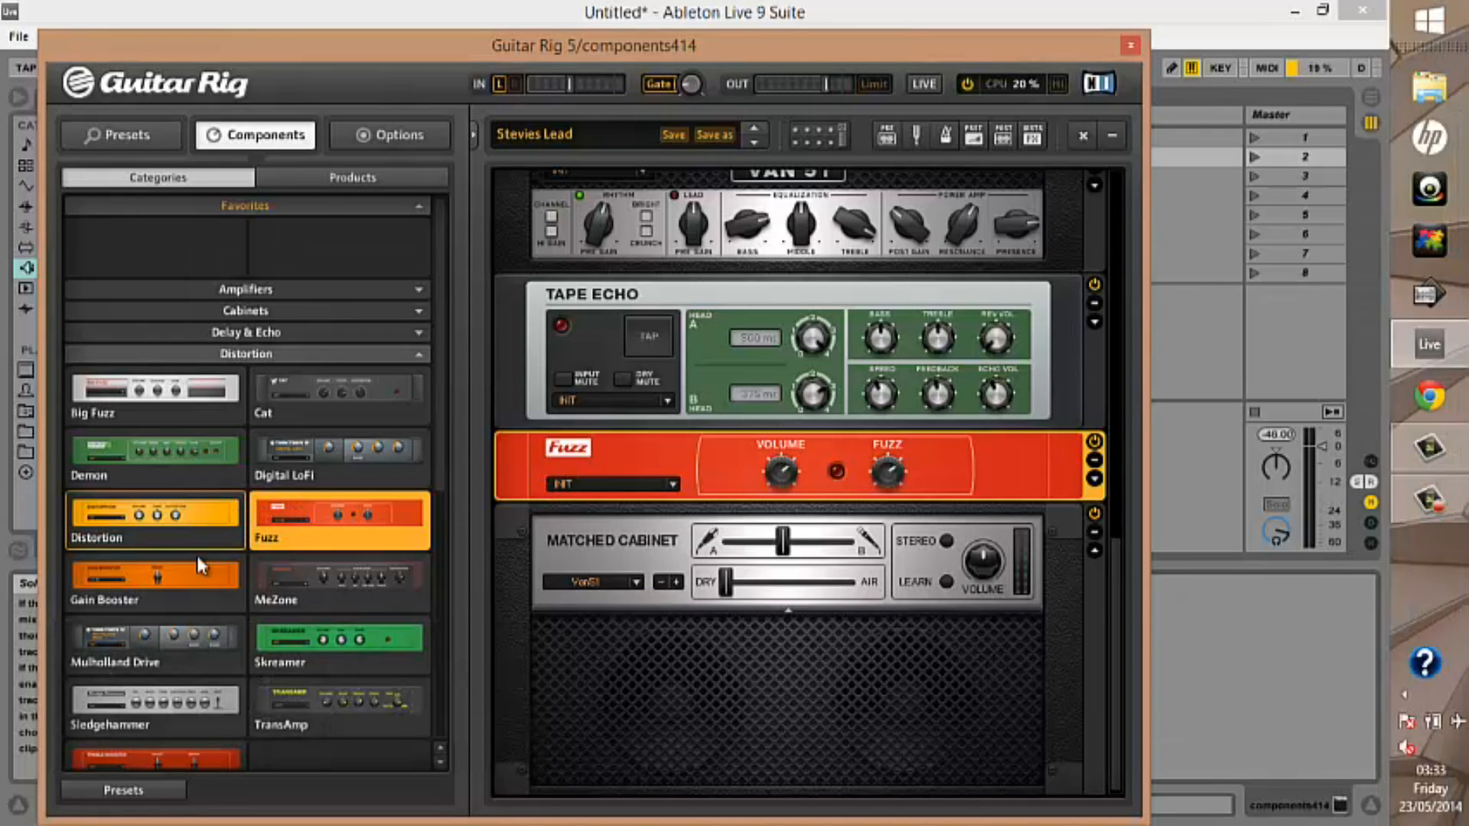
left_click(181, 572)
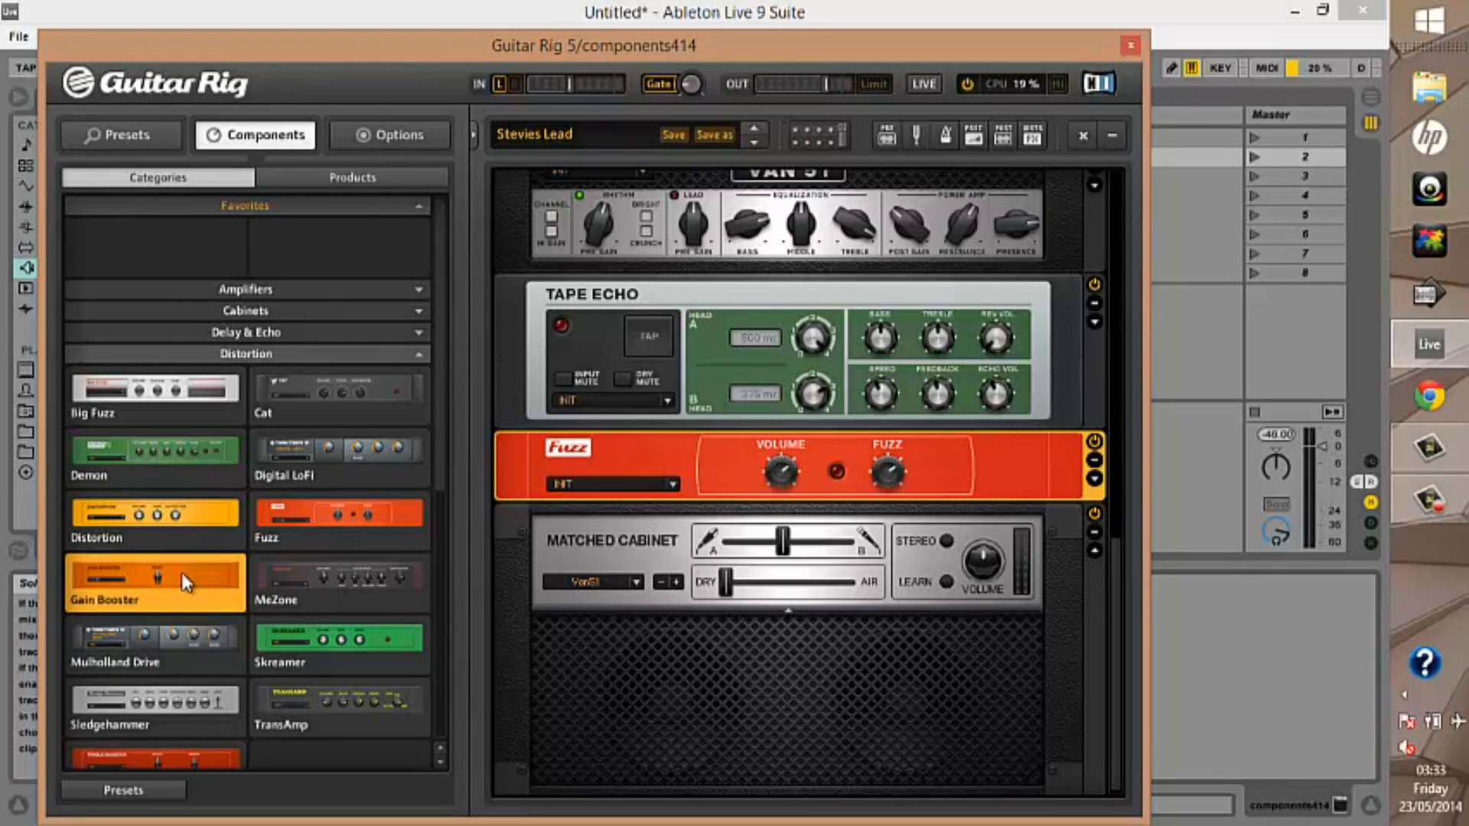
double_click(181, 572)
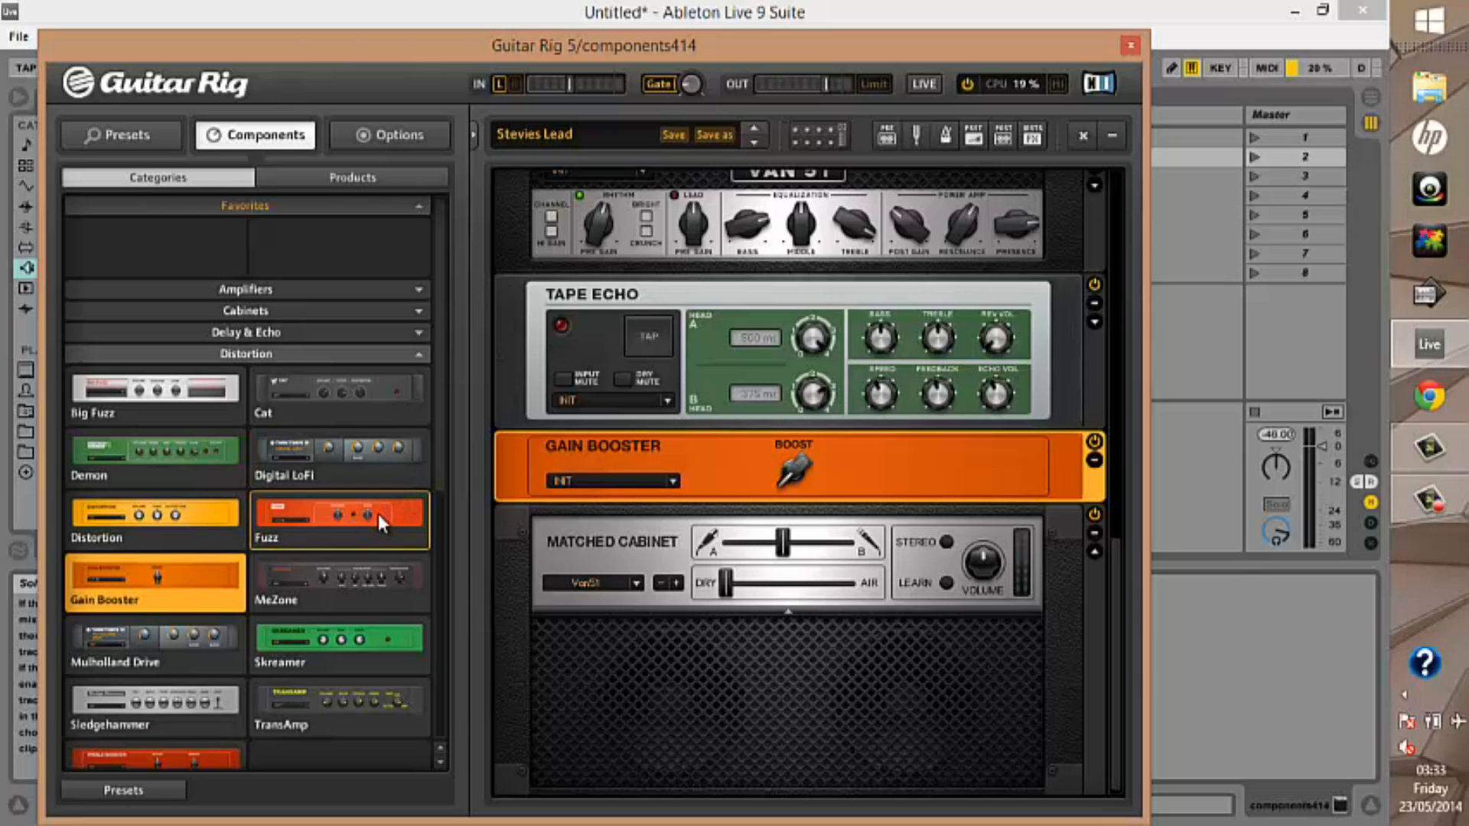
Replace Gain Booster in turn with MeZone, Mulholland Drive and Skreamer
double_click(362, 578)
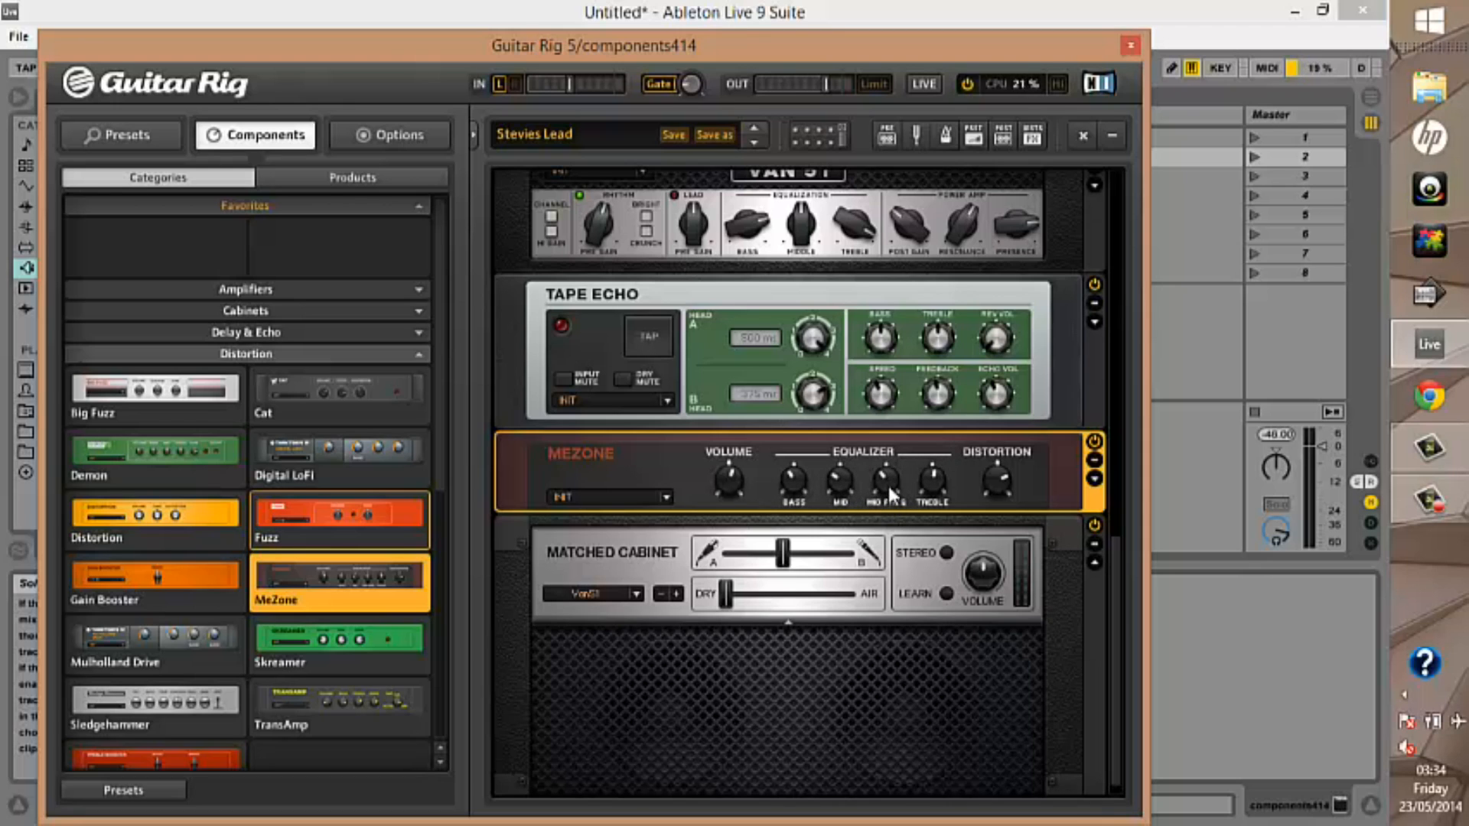
left_click(166, 657)
double_click(167, 658)
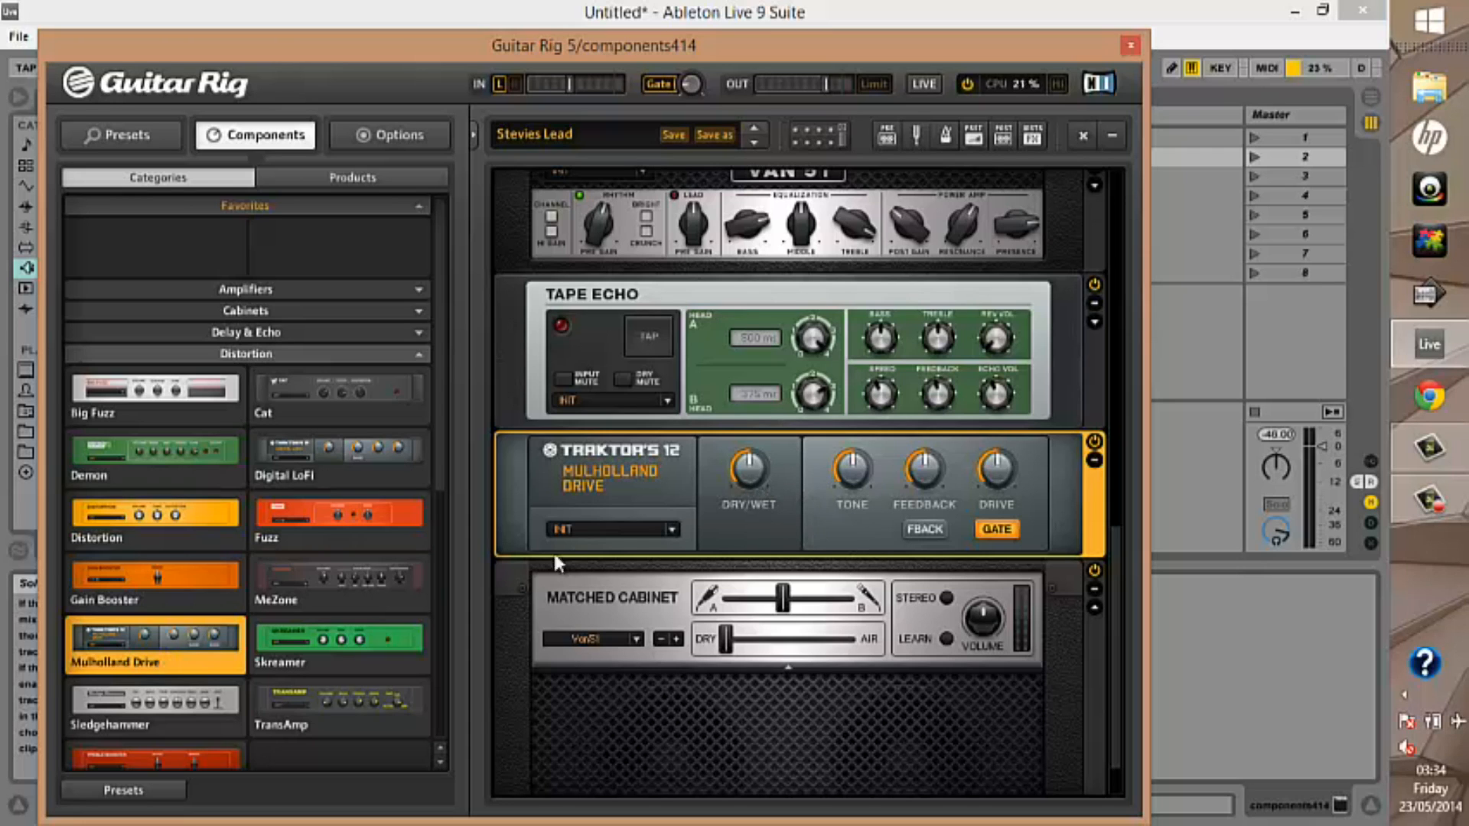
double_click(330, 636)
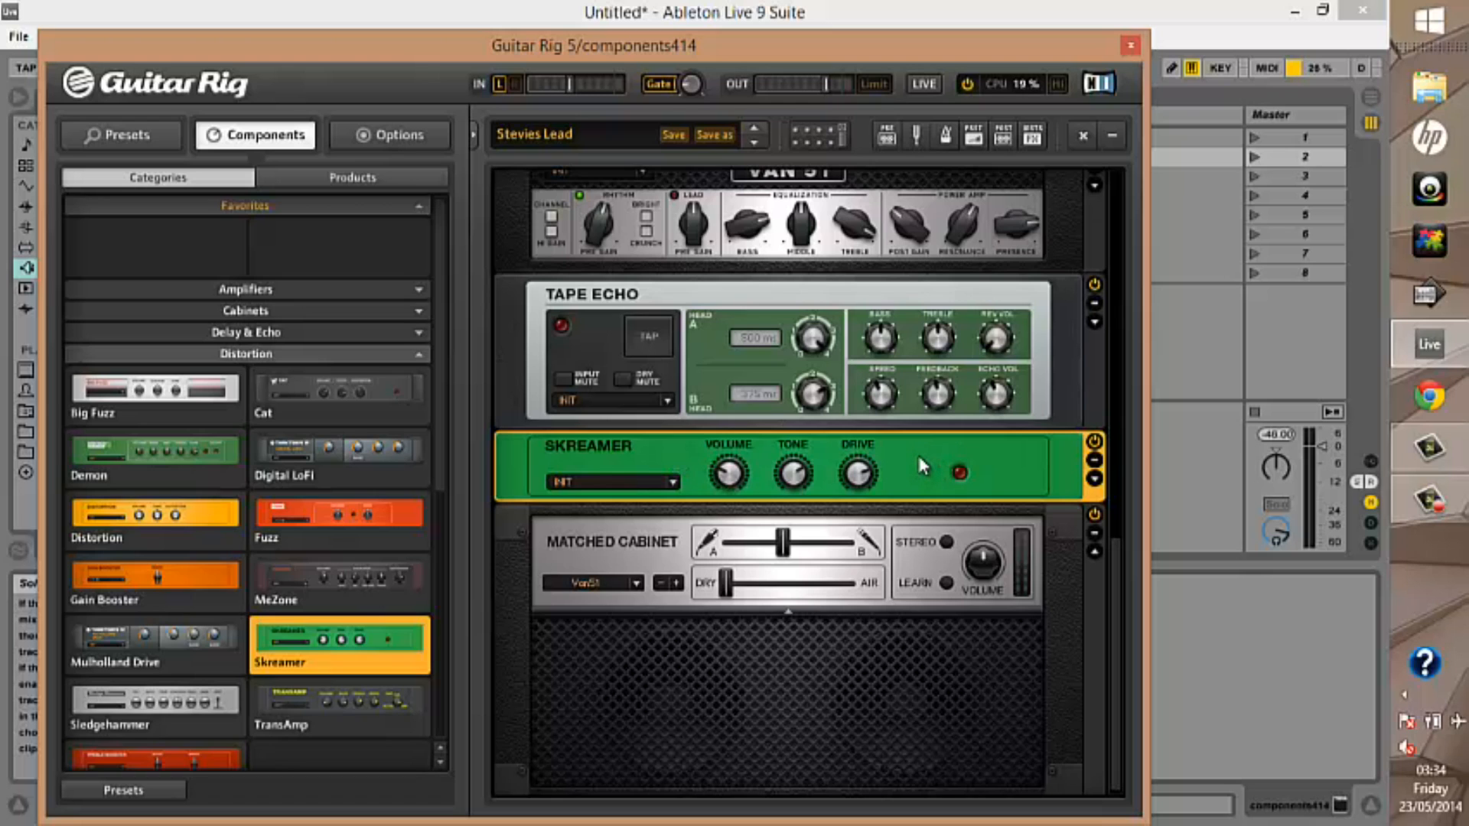
Try Sledgehammer below the Matched Cabinet and TransAmp and Treble Booster between Tape Echo and the cabinet, including Treble Booster's Bright switch
double_click(231, 705)
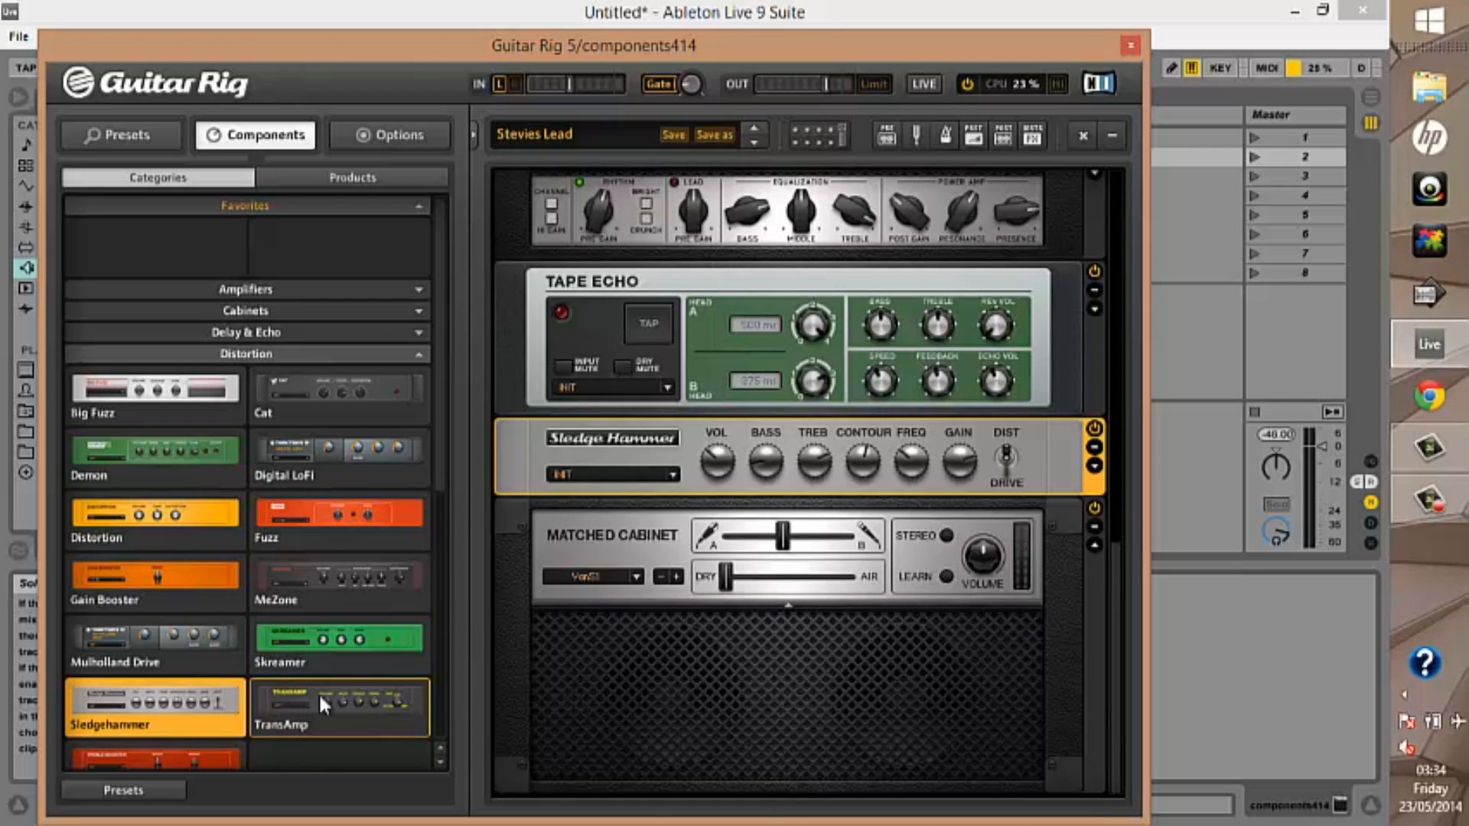
double_click(319, 691)
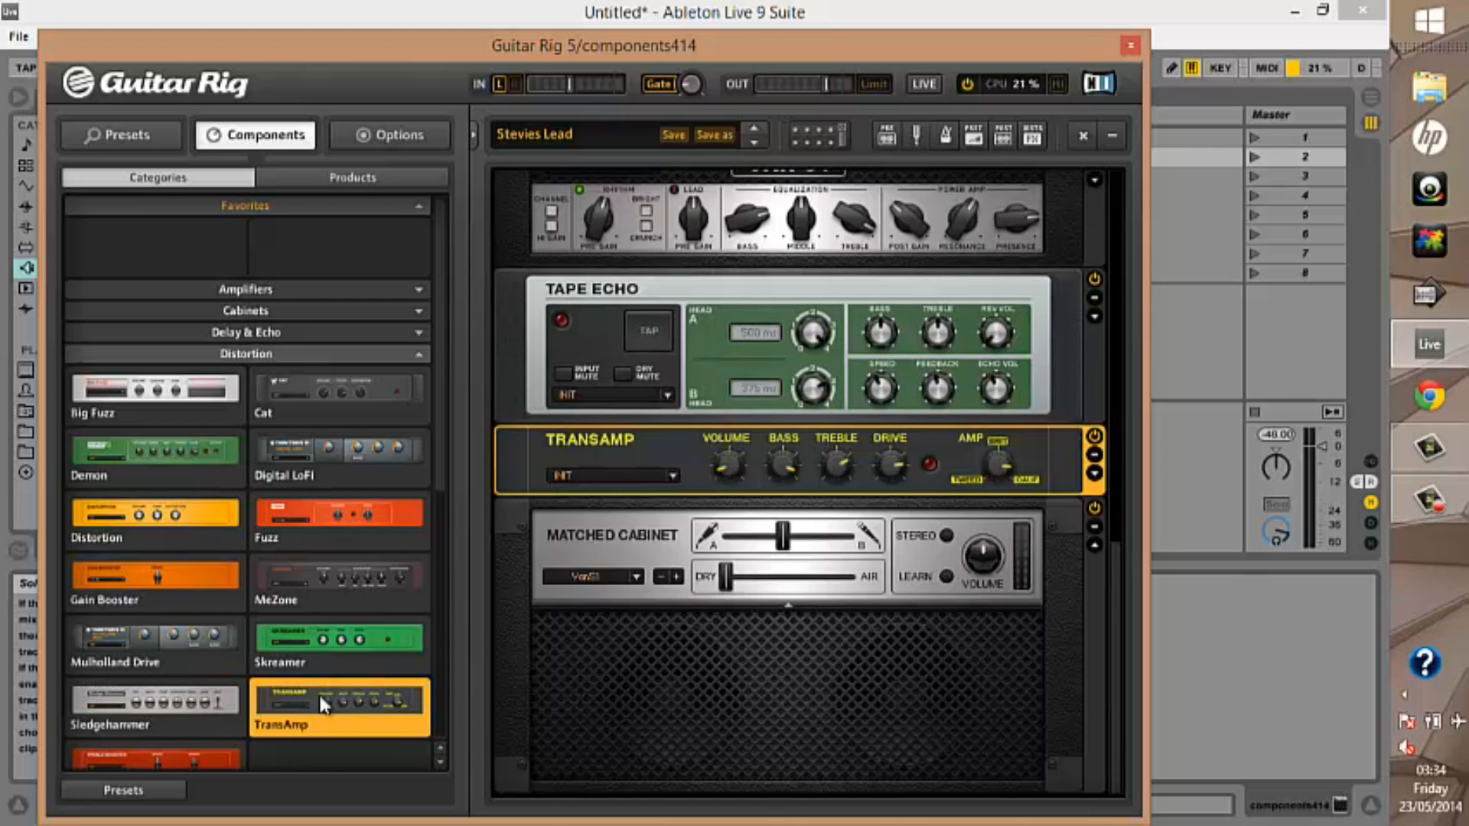
left_click(231, 756)
double_click(233, 759)
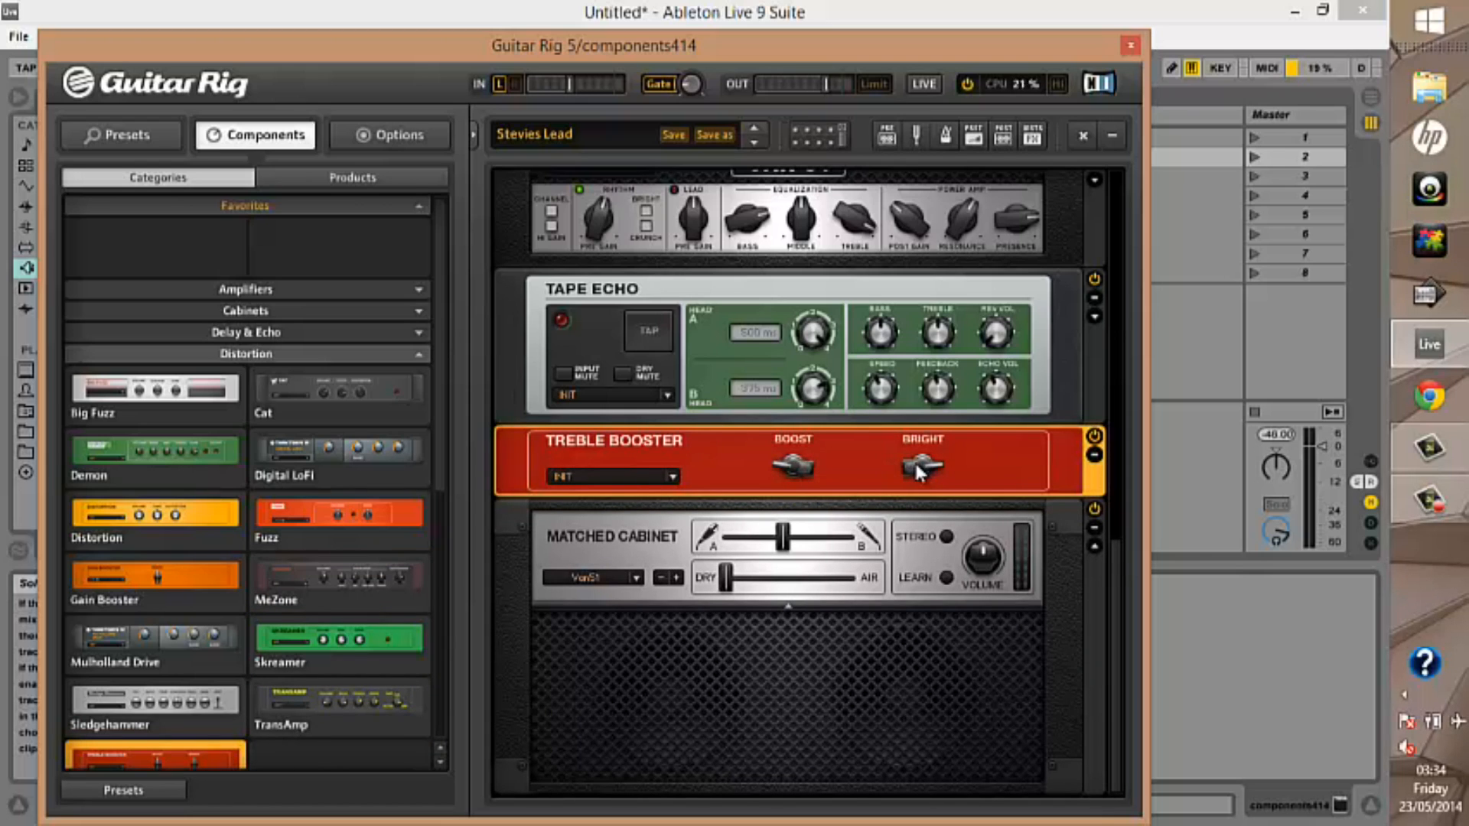
mouse_move(916, 466)
left_mouse_down()
mouse_move(908, 440)
mouse_move(920, 487)
mouse_move(916, 464)
left_mouse_up()
Collapse the Distortion category, open Dynamics, and replace Treble Booster in the rack with the VC 76 compressor
left_click_drag(437, 464, 437, 531)
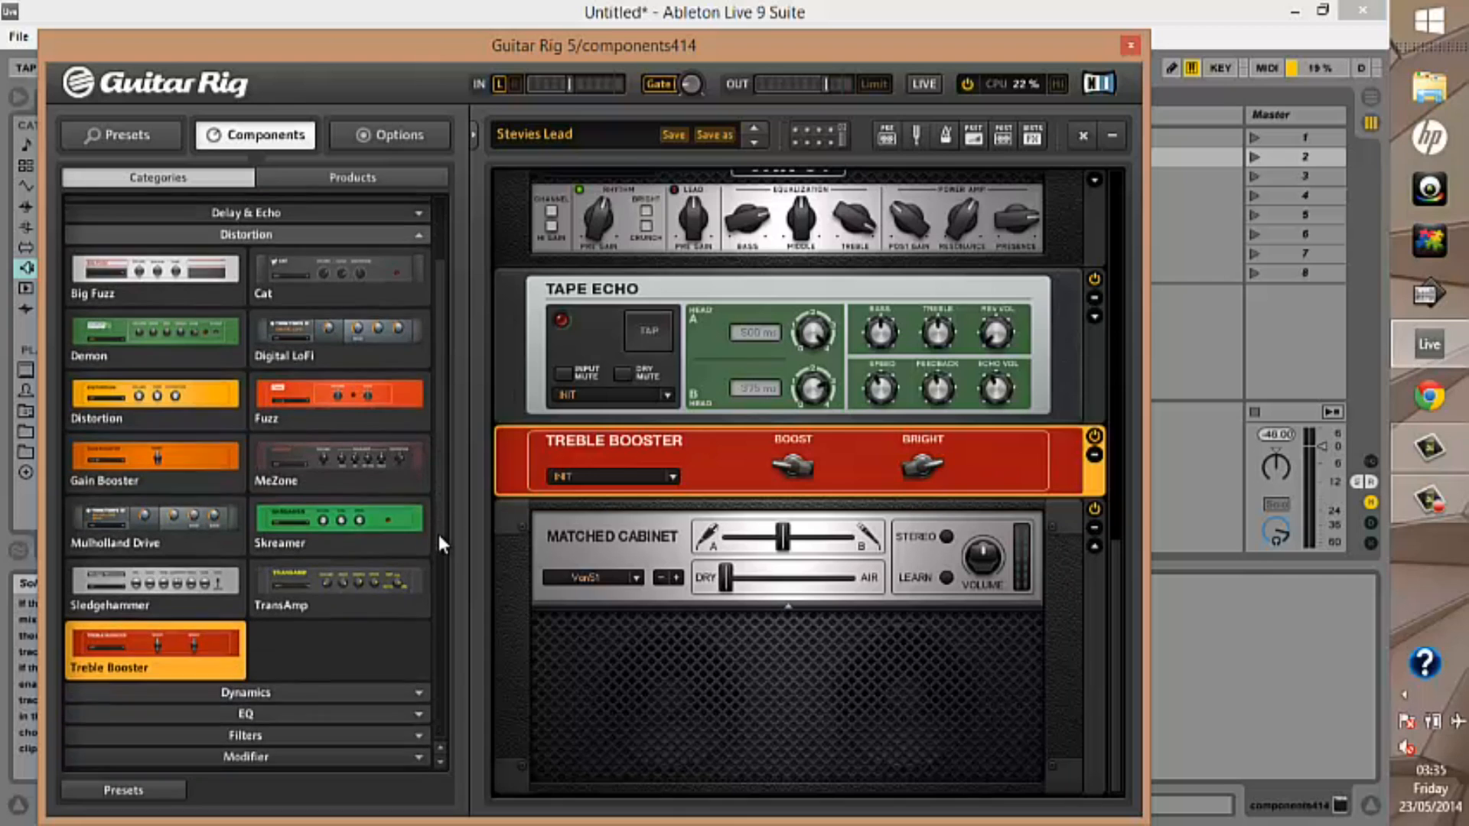
left_click(299, 230)
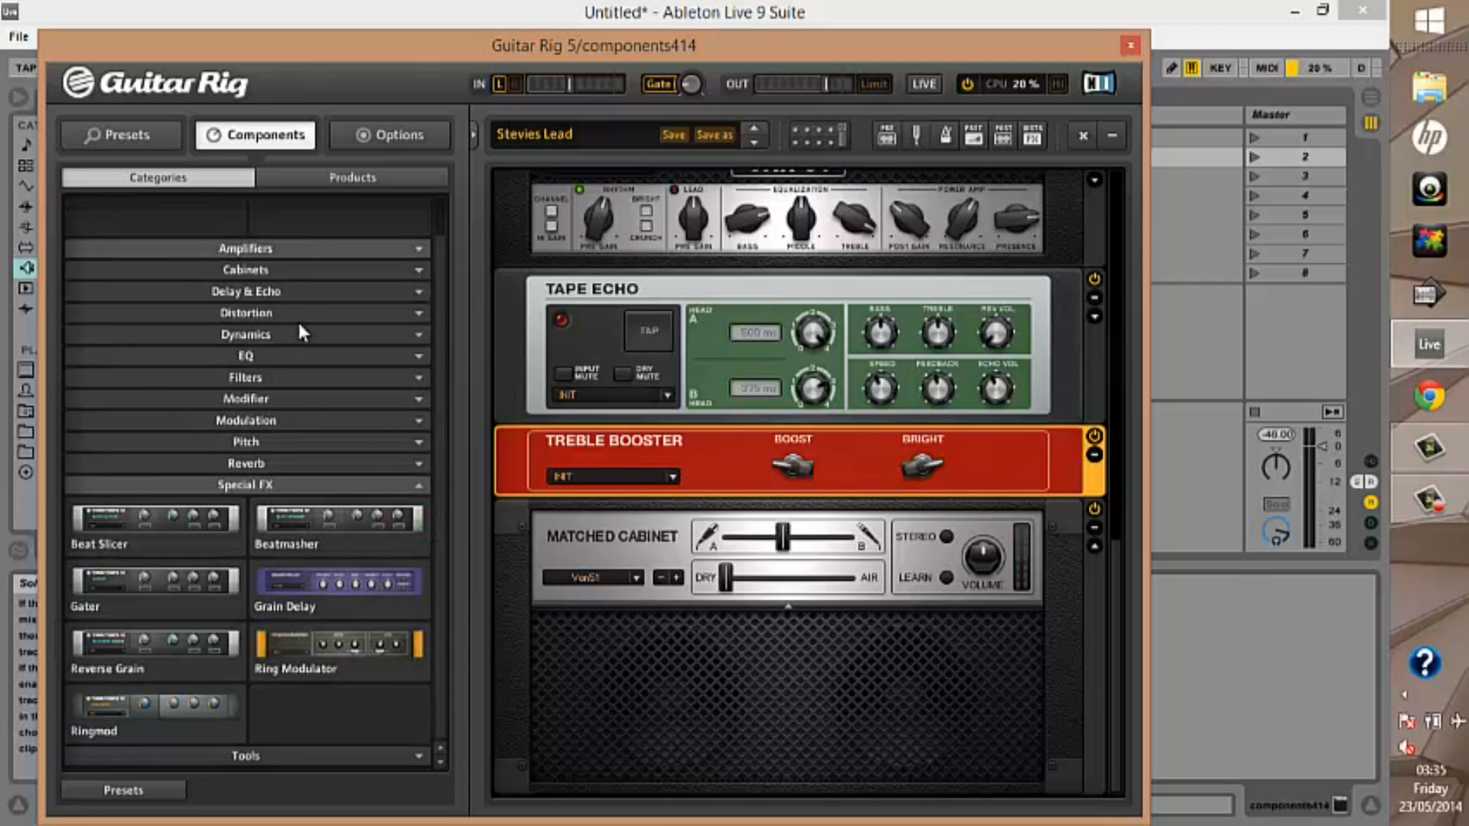
left_click(420, 335)
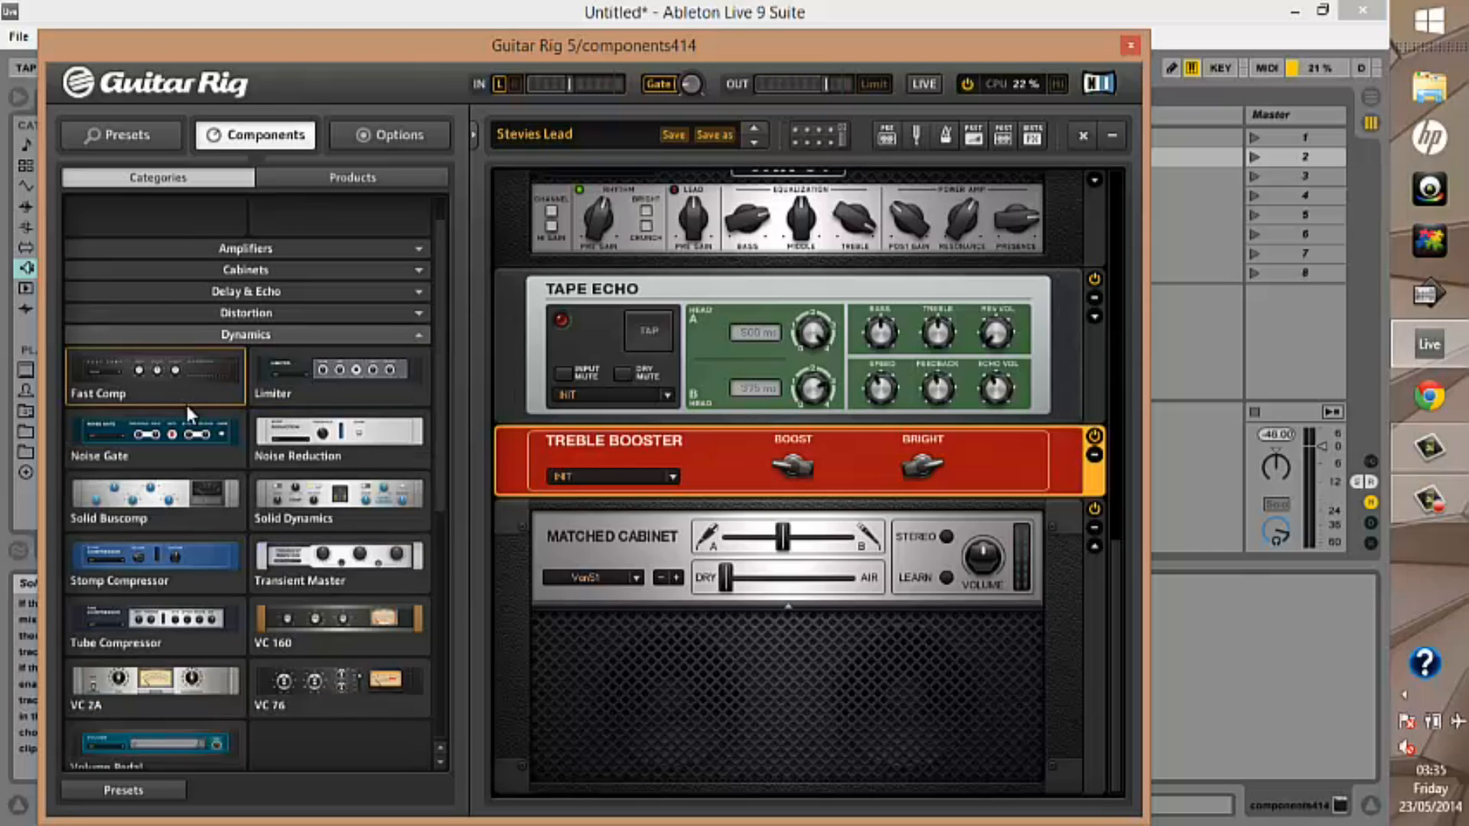
left_click(298, 372)
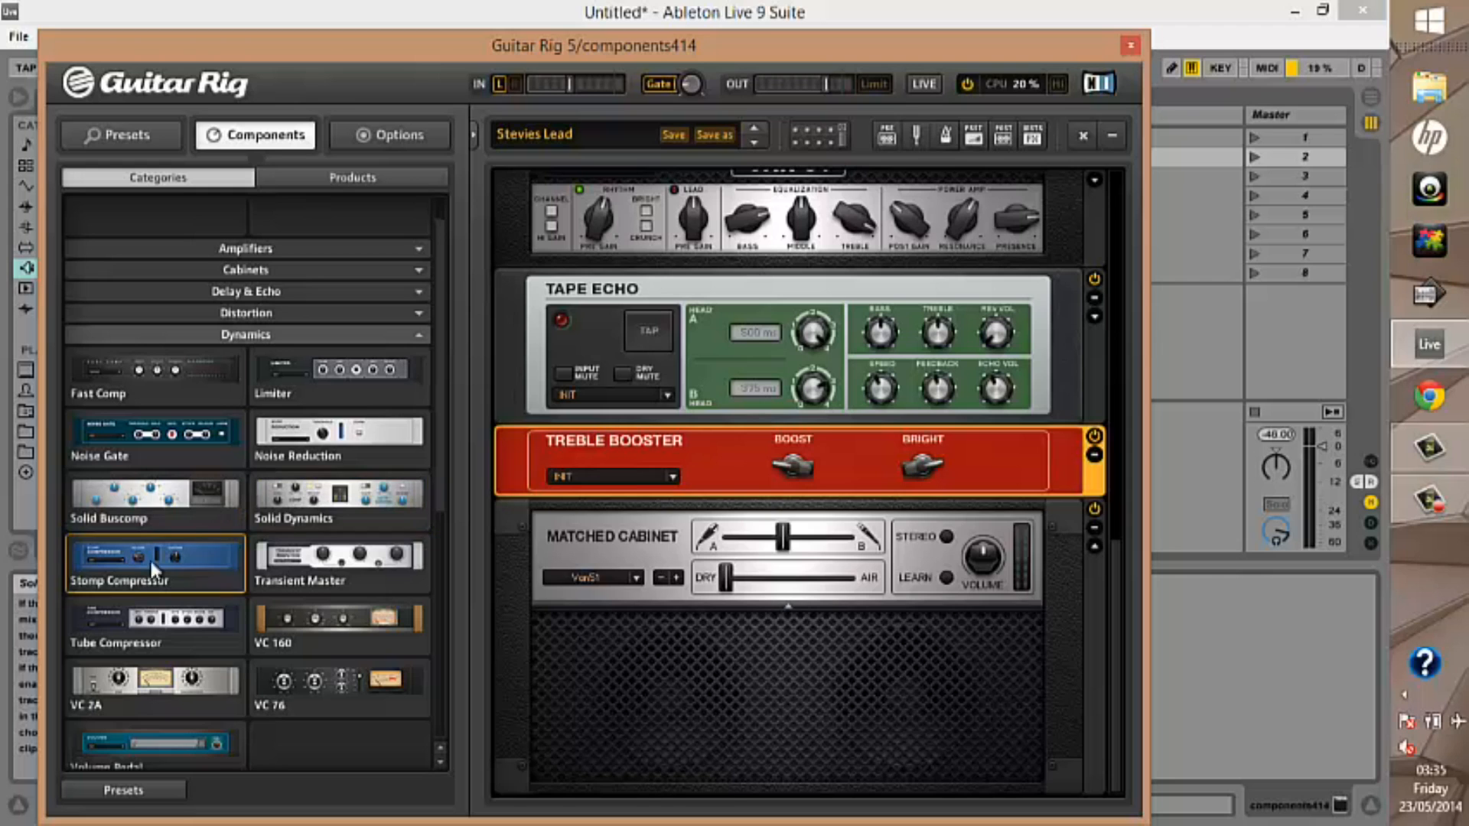
double_click(344, 692)
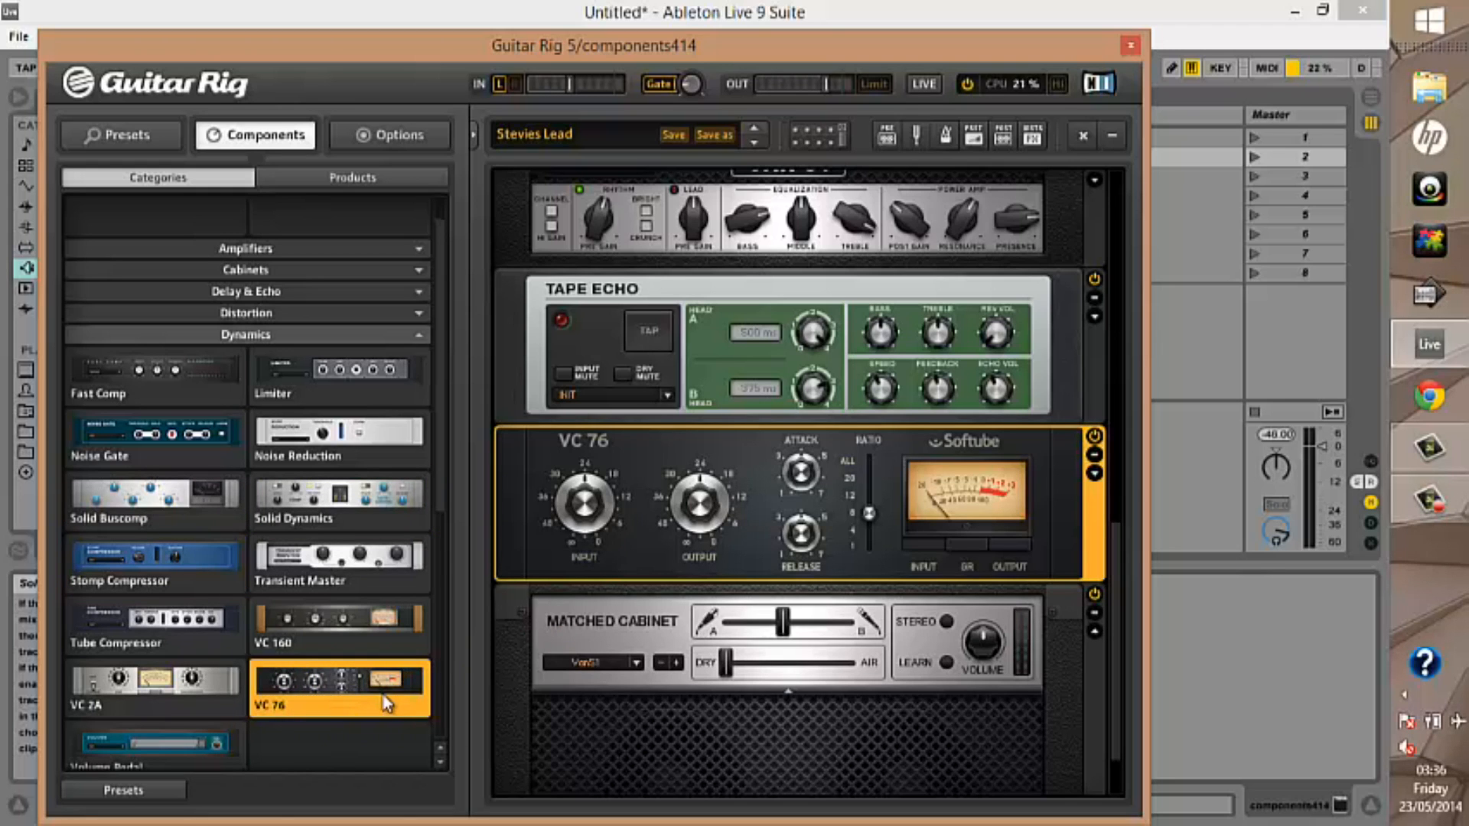
Replace VC 76 in turn with VC 2A, Tube Compressor, VC 160 and Stomp Compressor
left_click(191, 708)
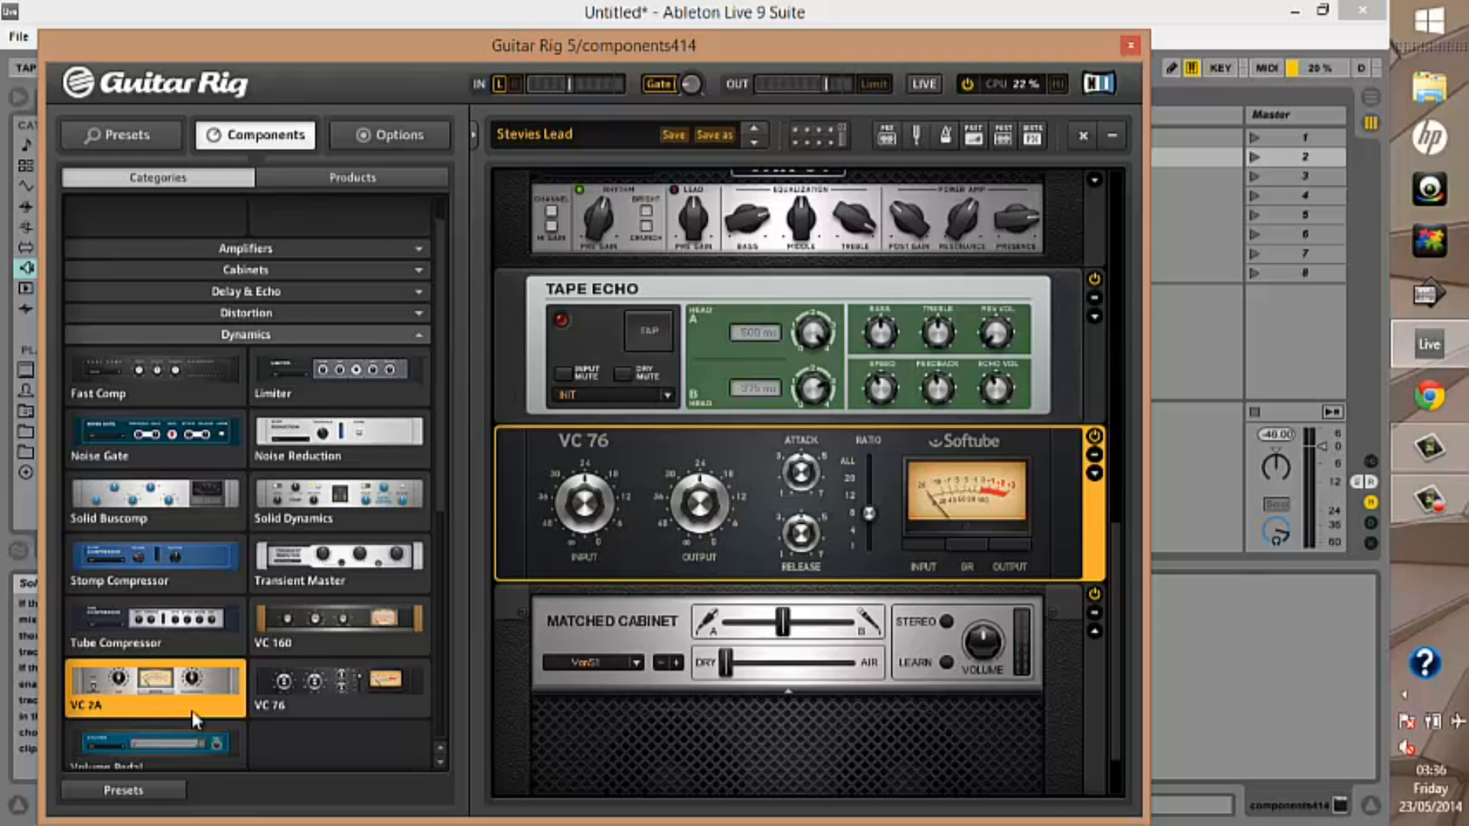
double_click(194, 715)
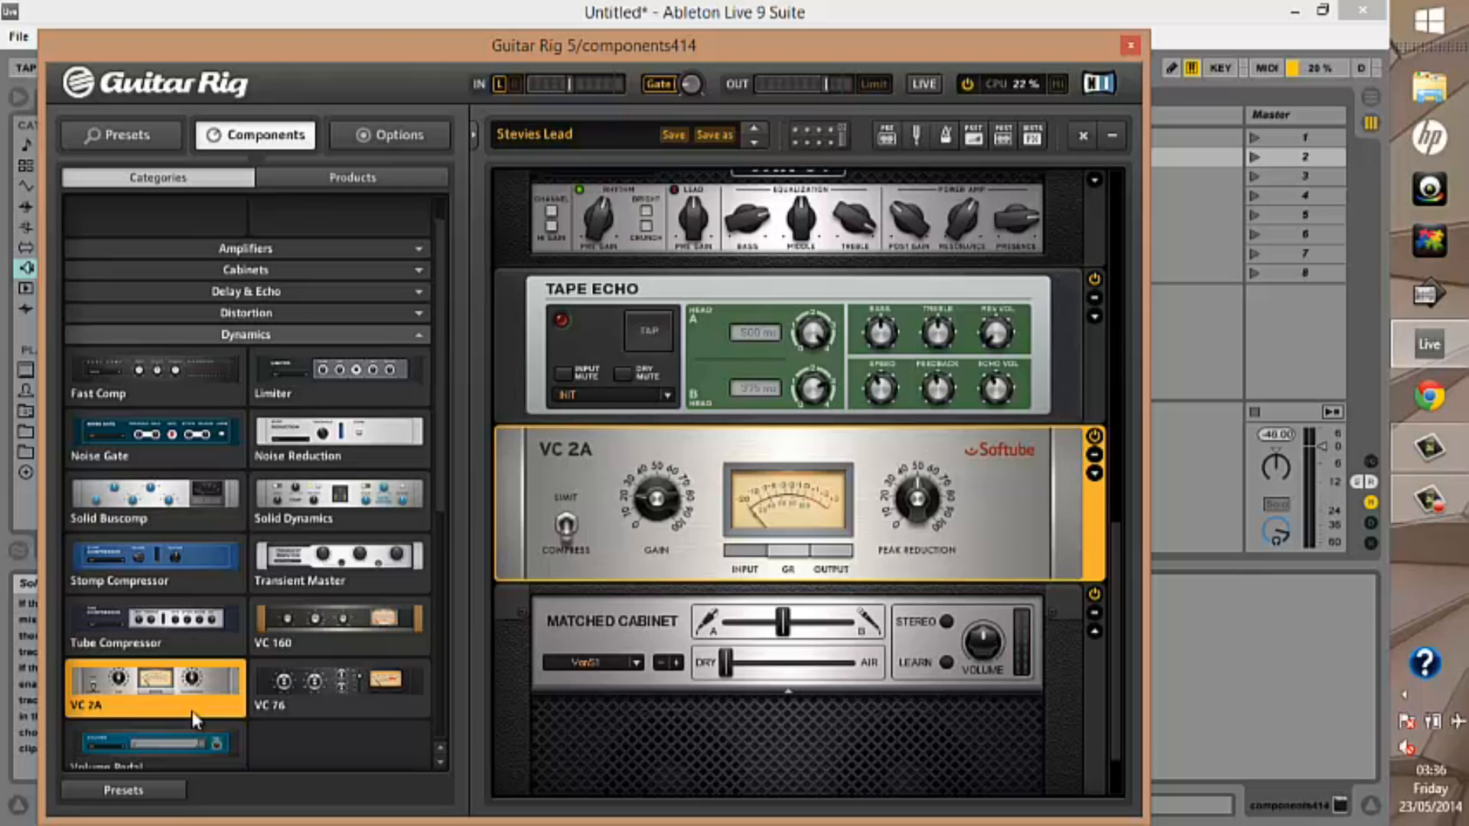
double_click(204, 631)
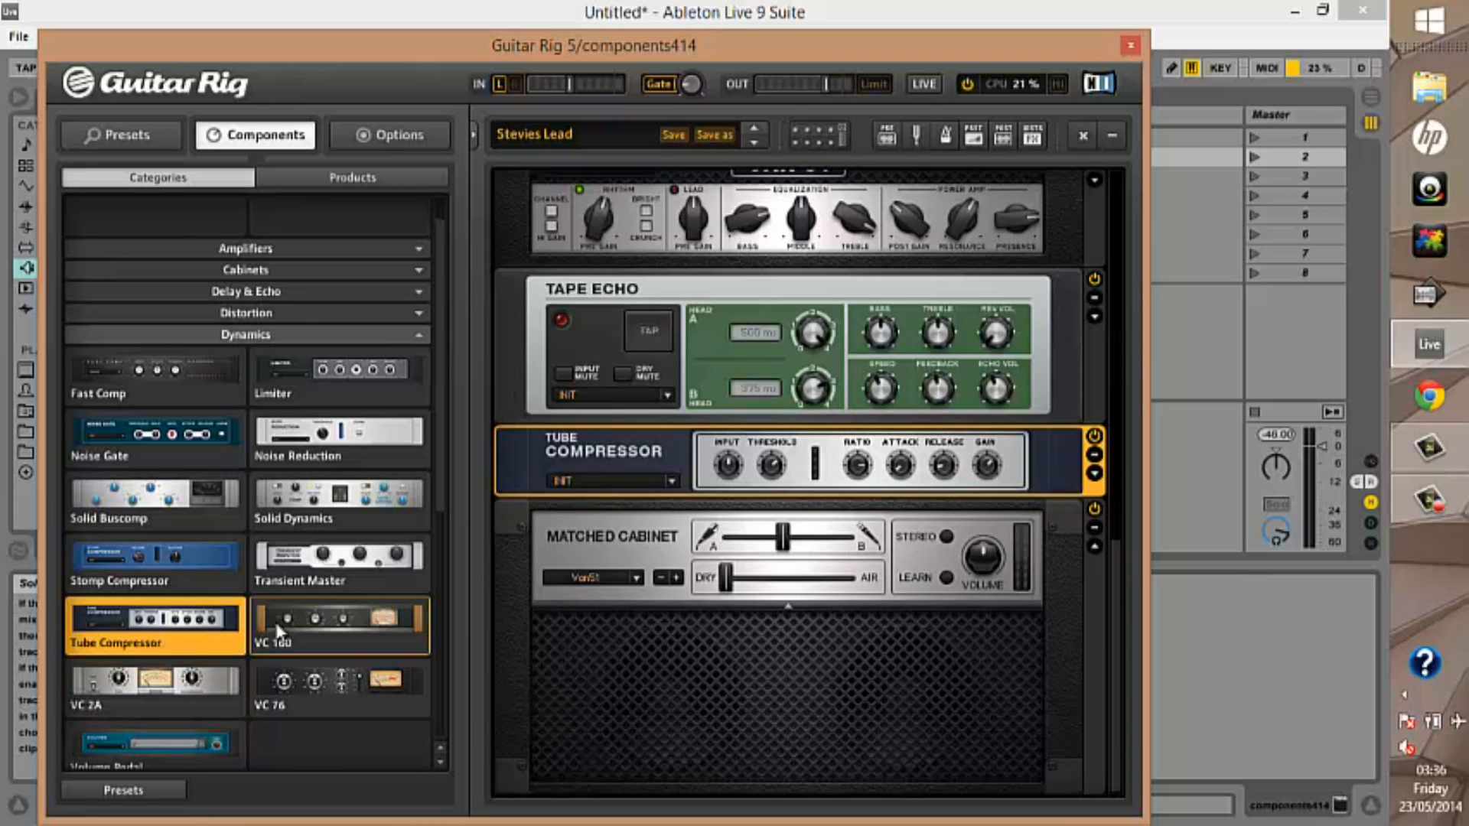
double_click(306, 617)
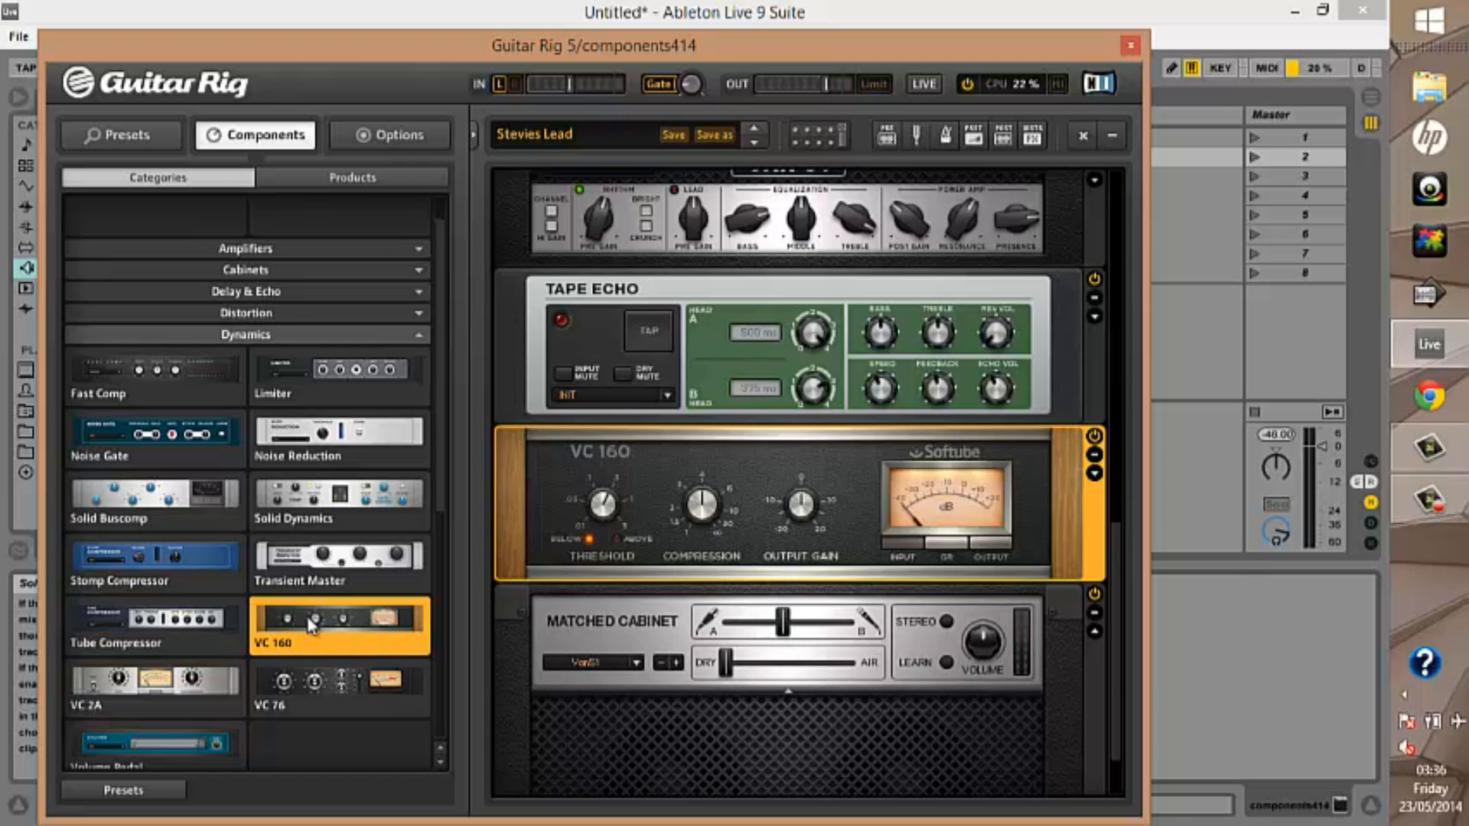
double_click(166, 540)
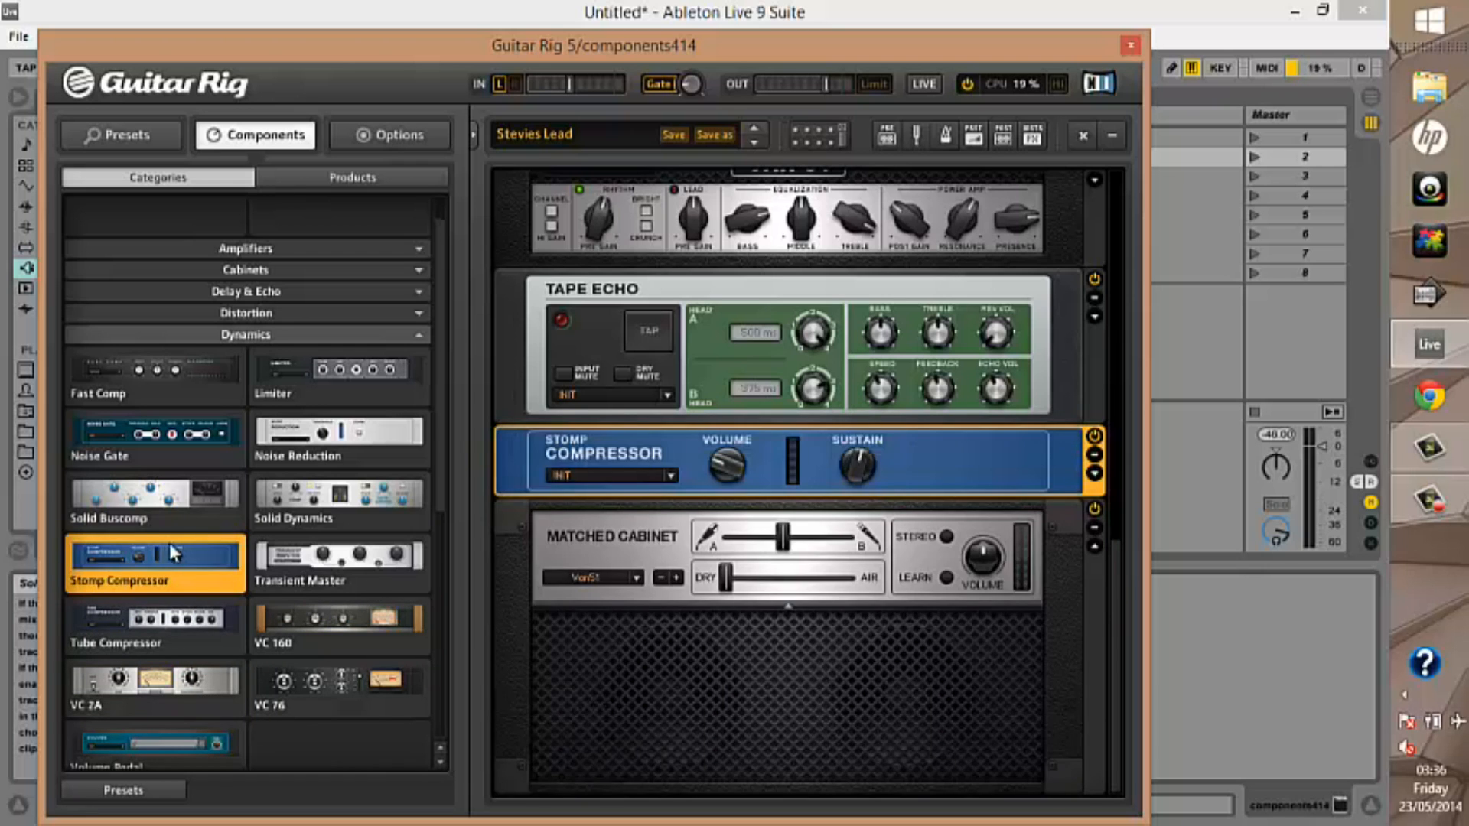
Replace Stomp Compressor in turn with Transient Master, Noise Reduction, Noise Gate, Fast Comp and Limiter
double_click(306, 557)
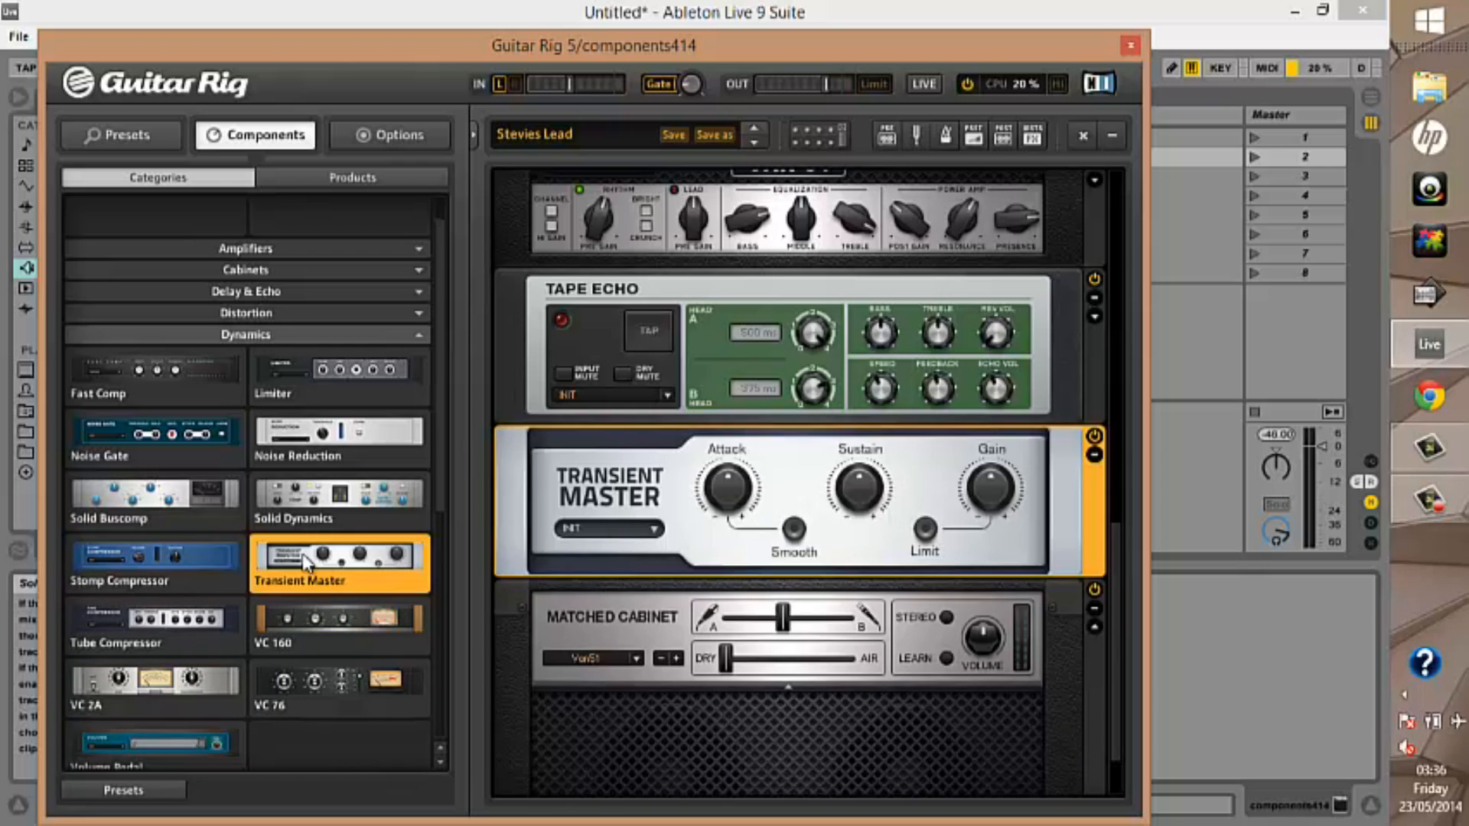
double_click(292, 442)
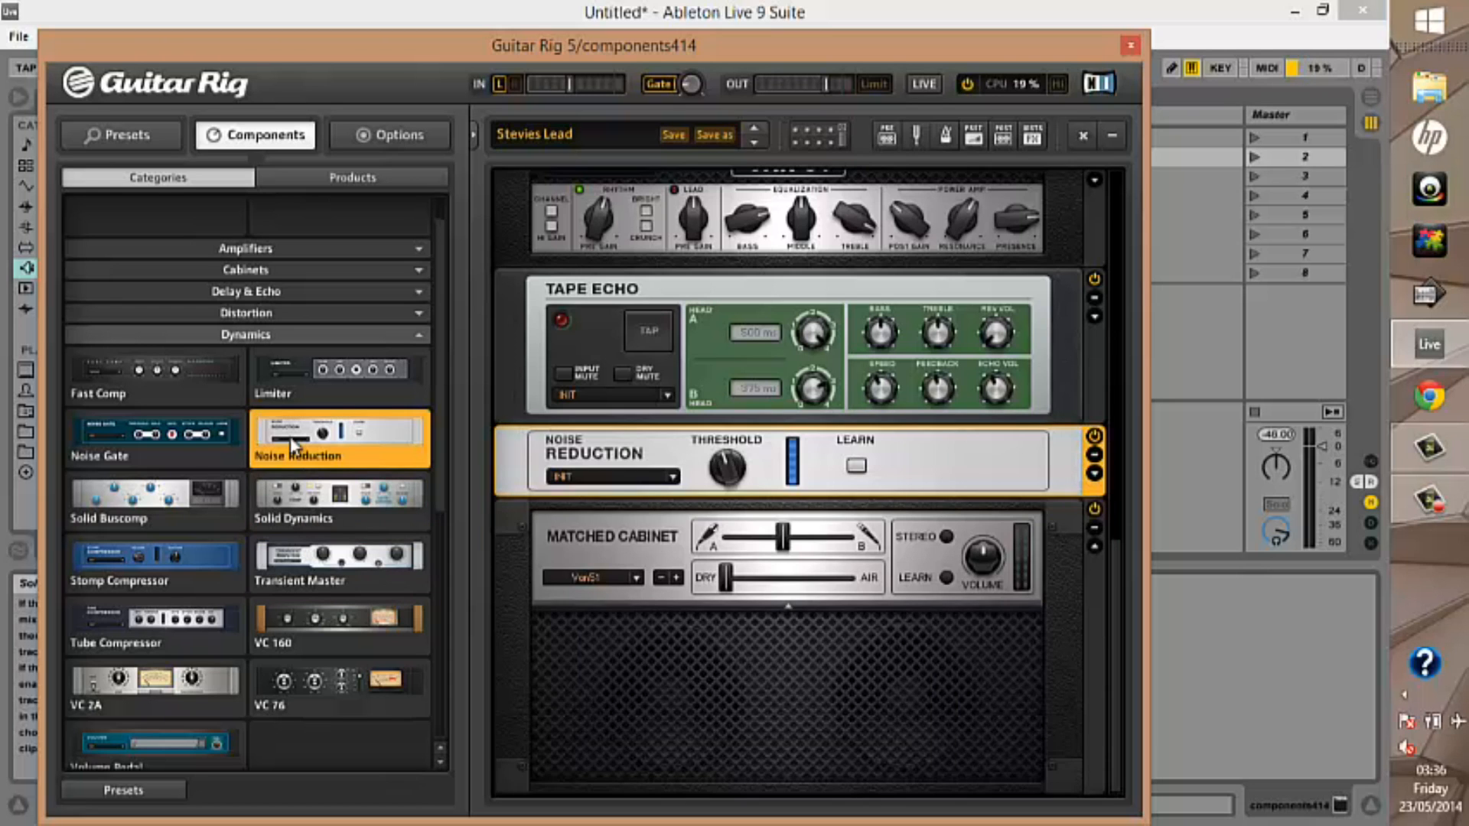
double_click(204, 442)
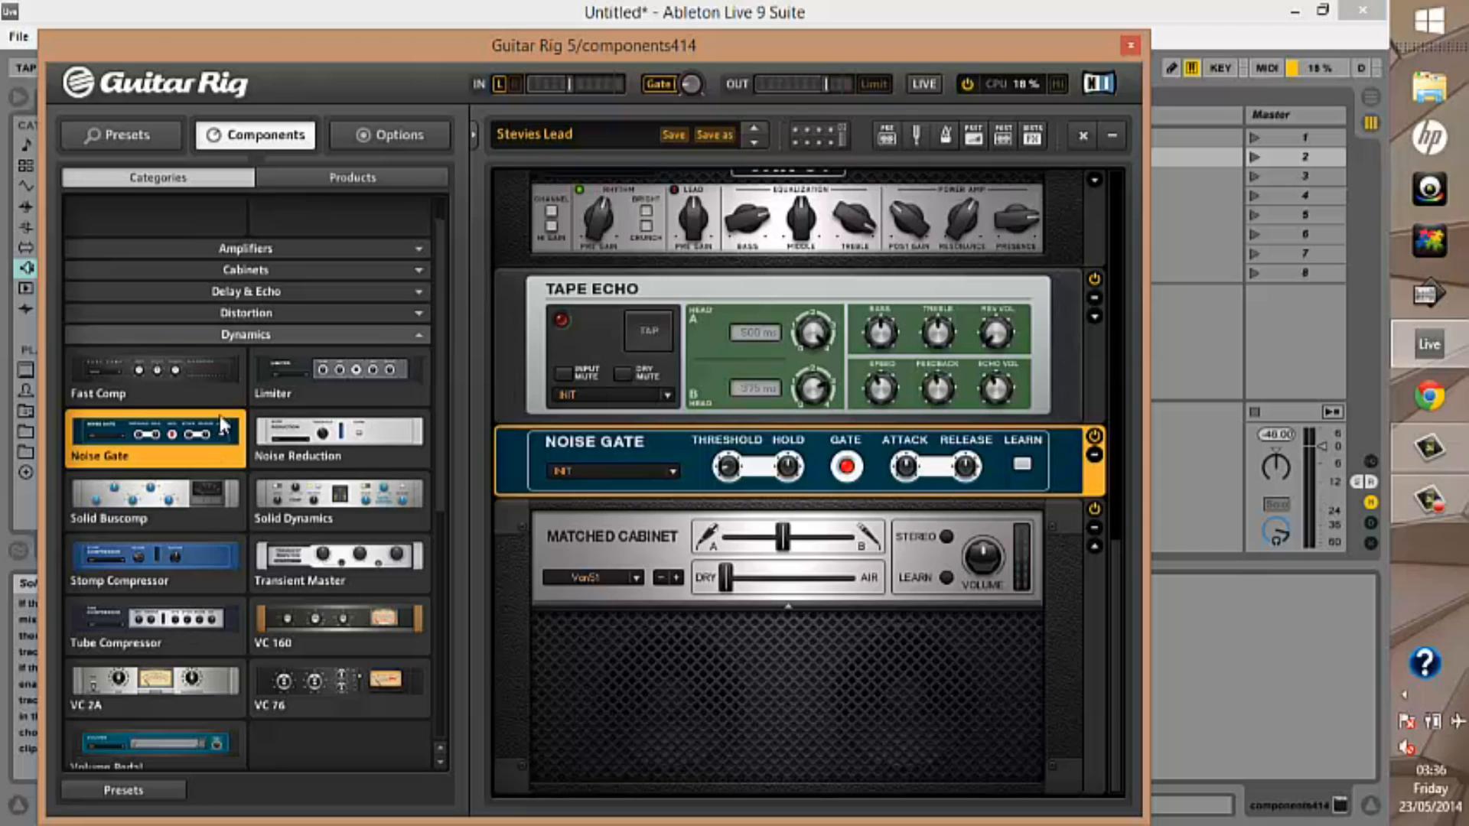
double_click(206, 383)
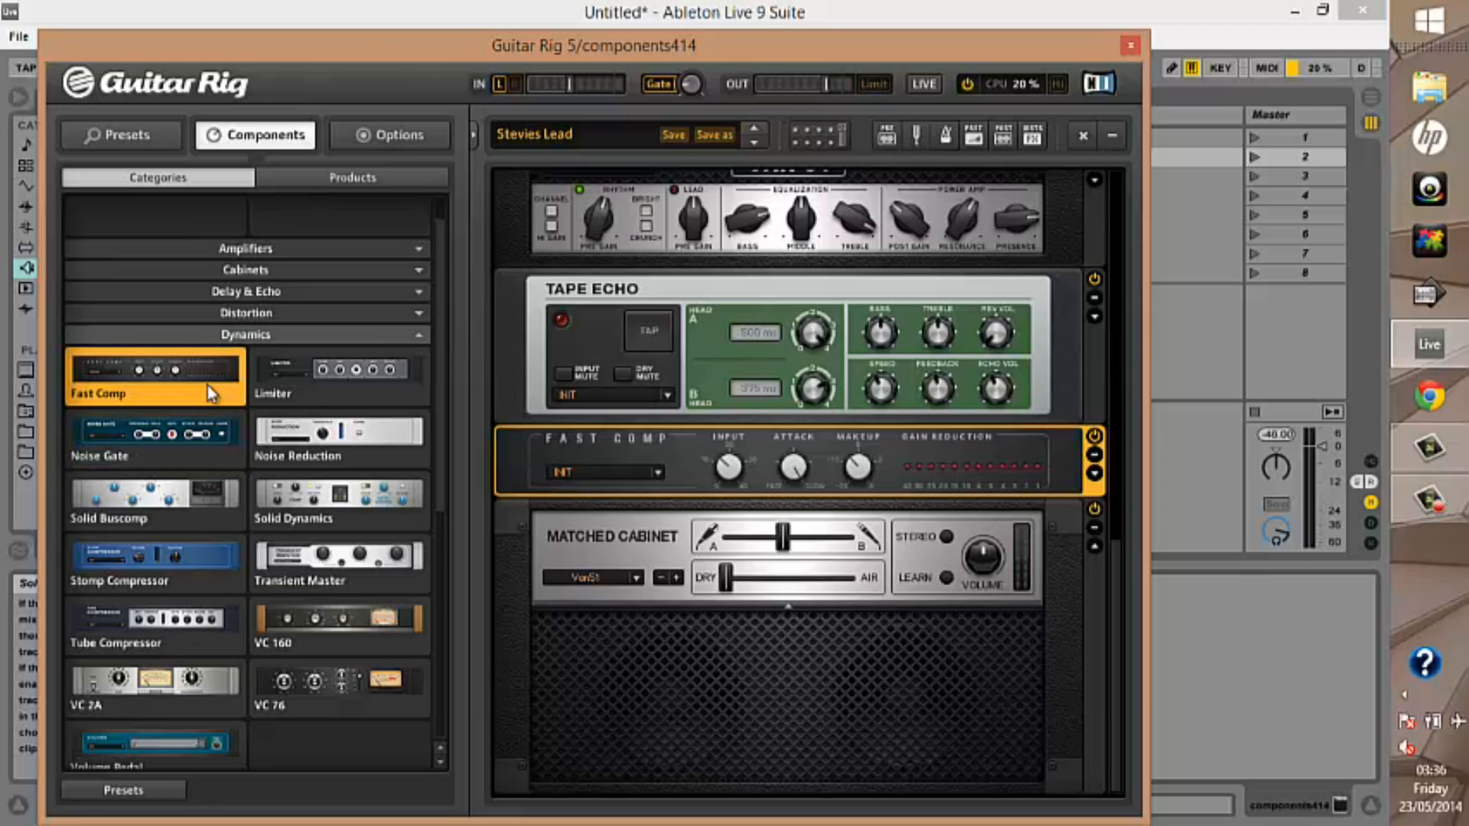
left_click(309, 381)
double_click(310, 386)
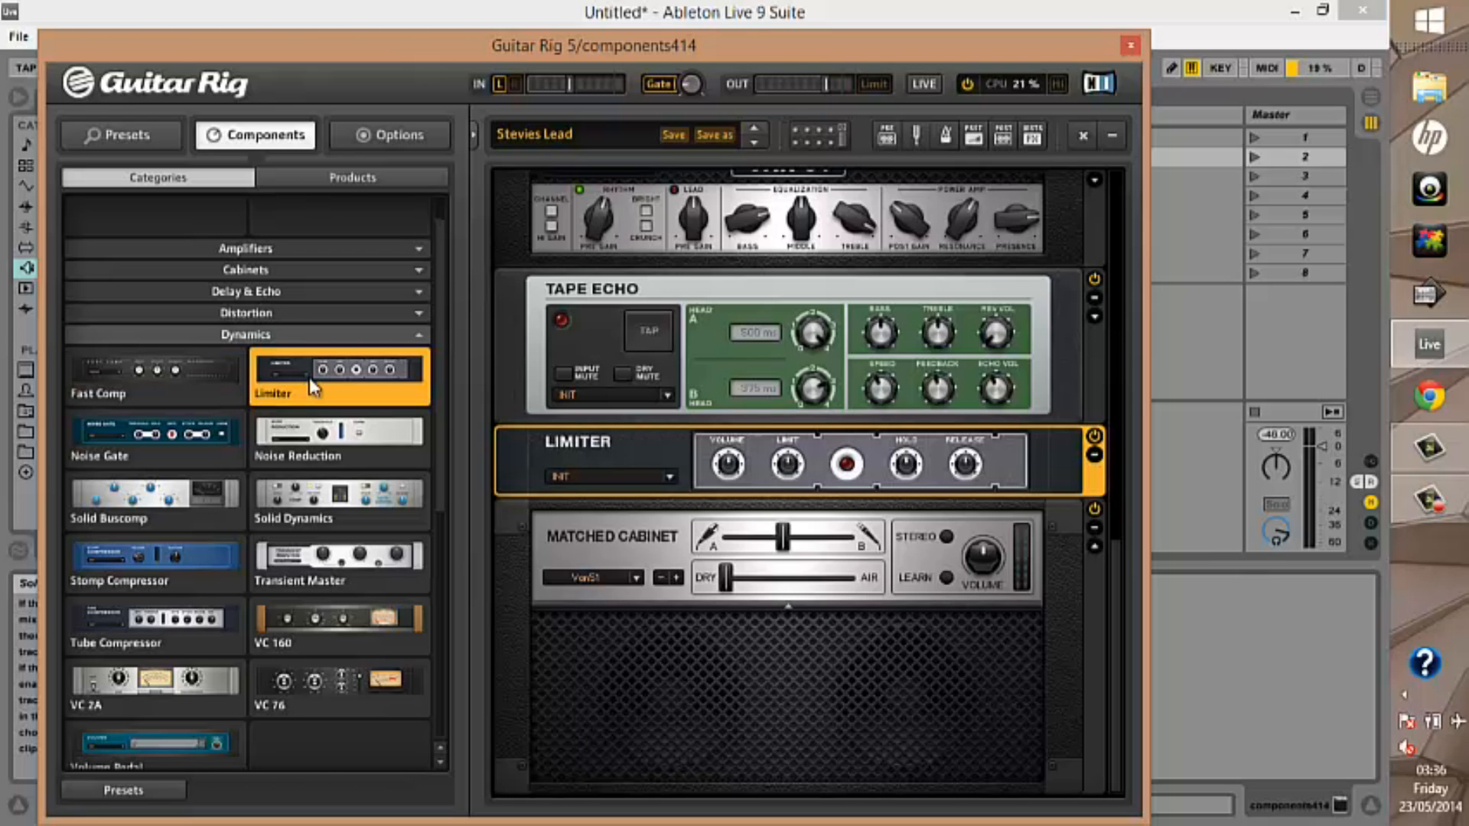
Collapse the Dynamics category, open EQ, and replace Limiter in the rack with EQ Graphic
left_click(289, 335)
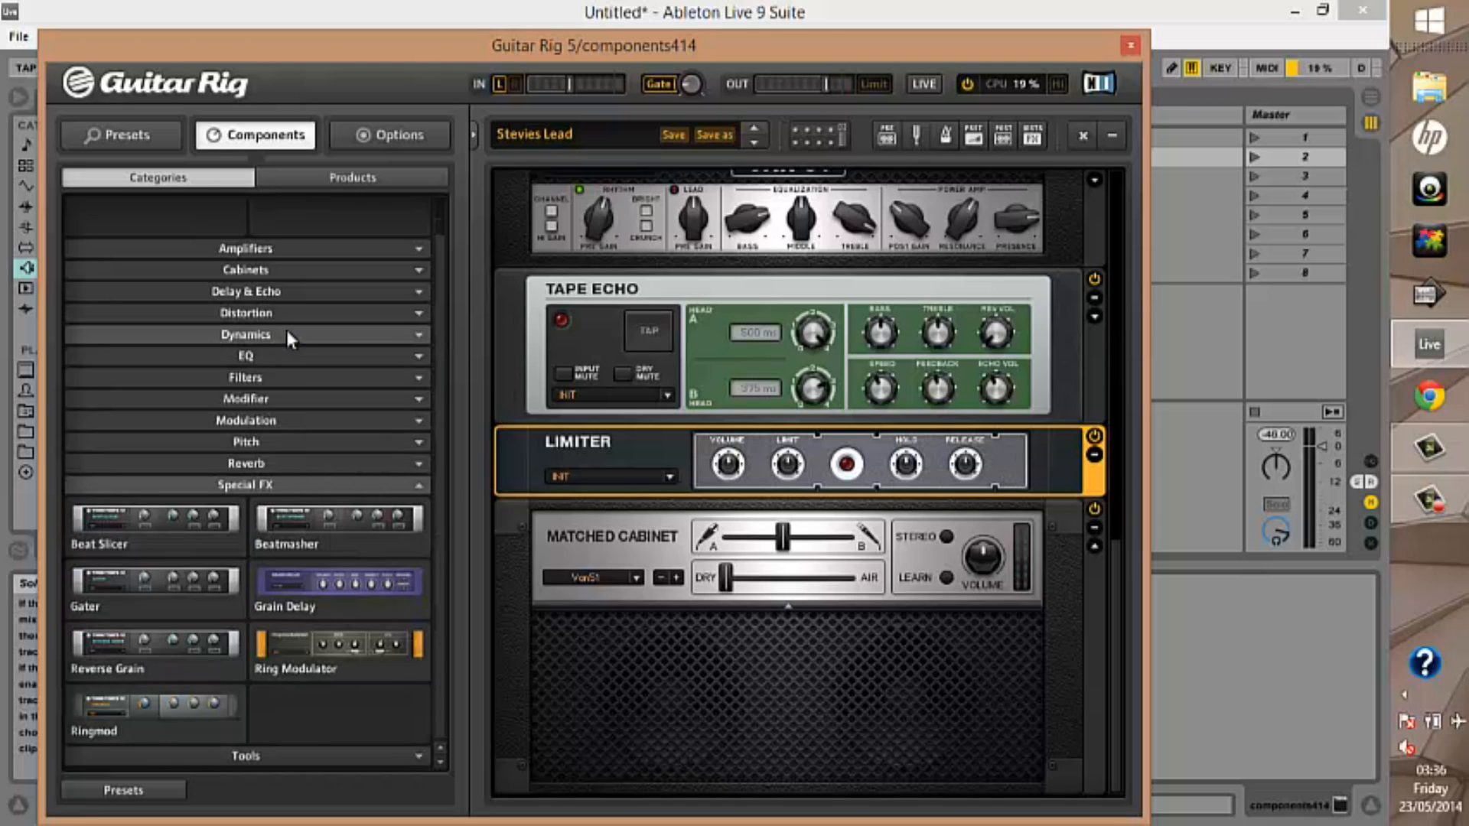
left_click(288, 354)
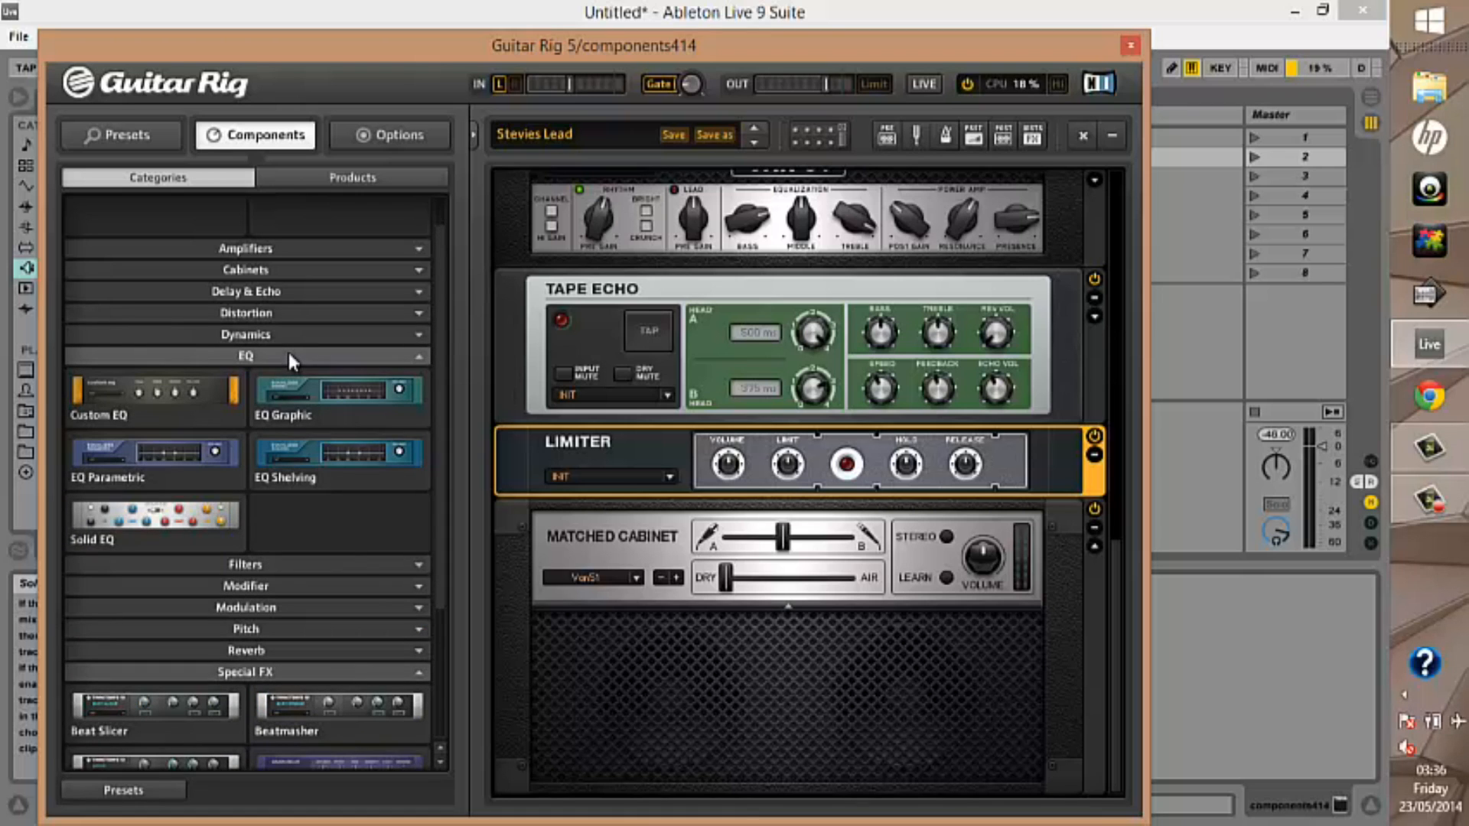
left_click(301, 399)
double_click(303, 407)
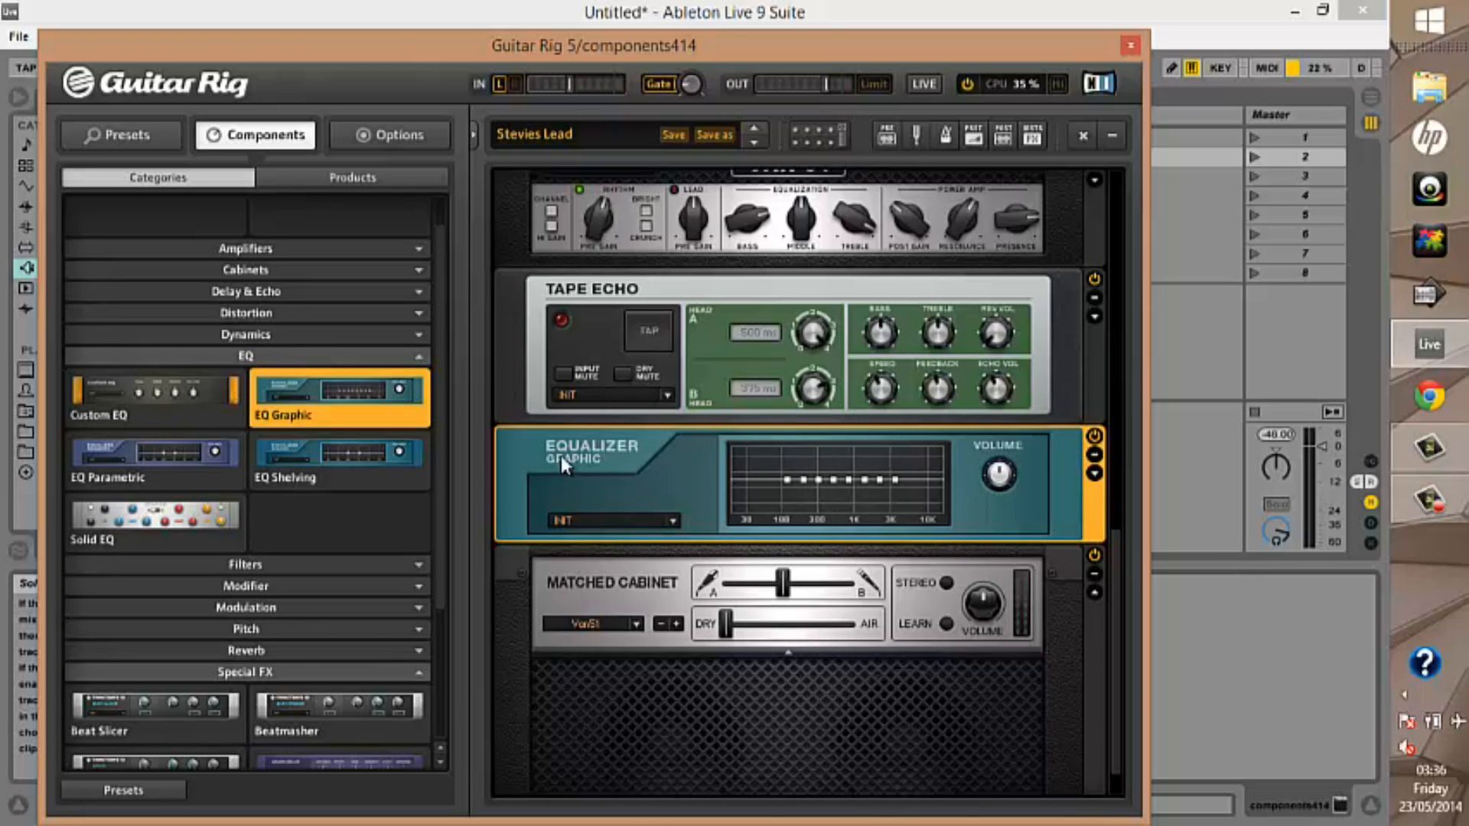
Try EQ Shelving, EQ Parametric and Solid EQ in place of EQ Graphic, including moving a band point on the equalizer graph
left_click(328, 457)
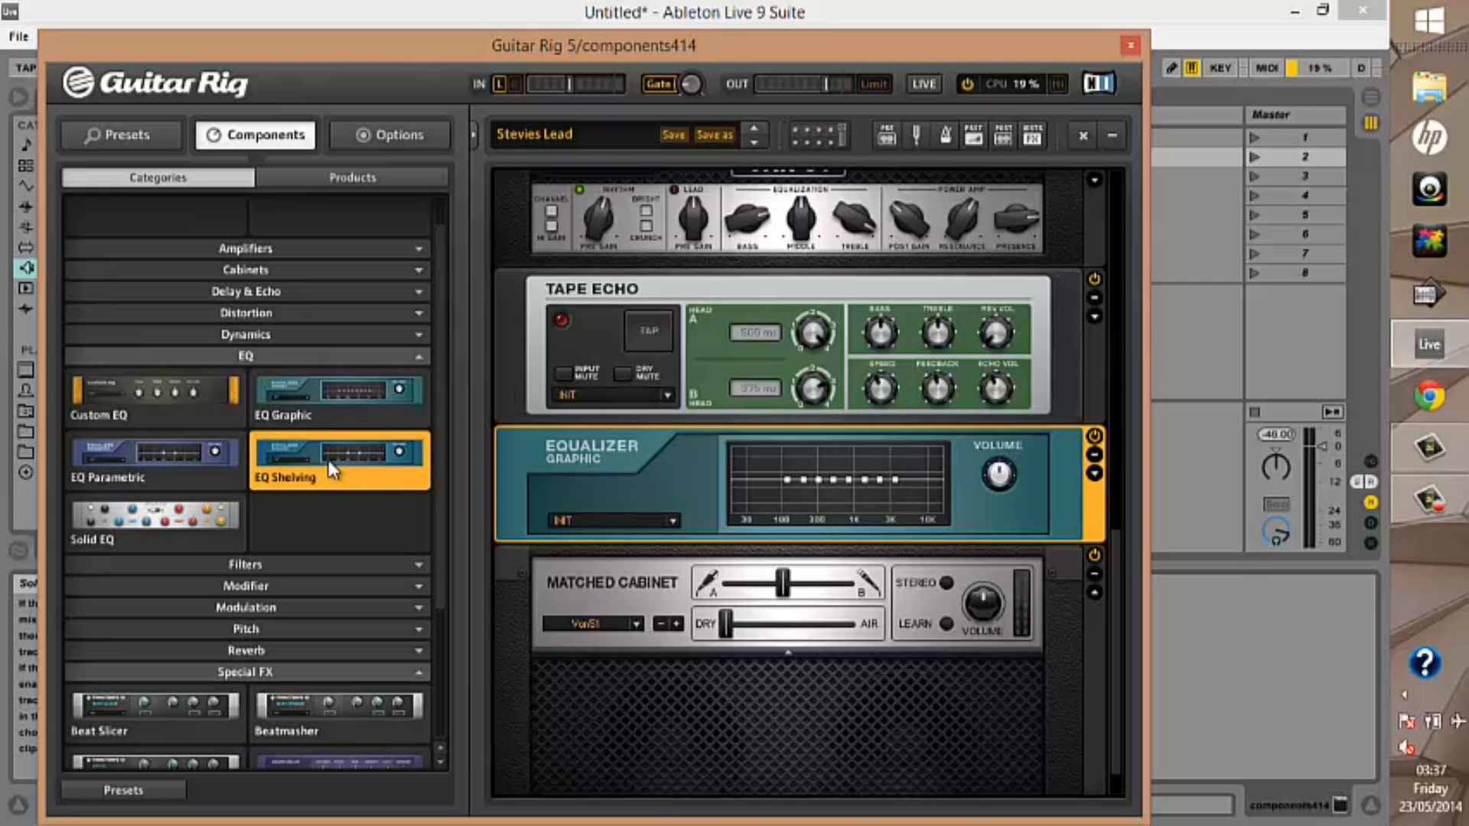
left_click_drag(814, 477, 856, 491)
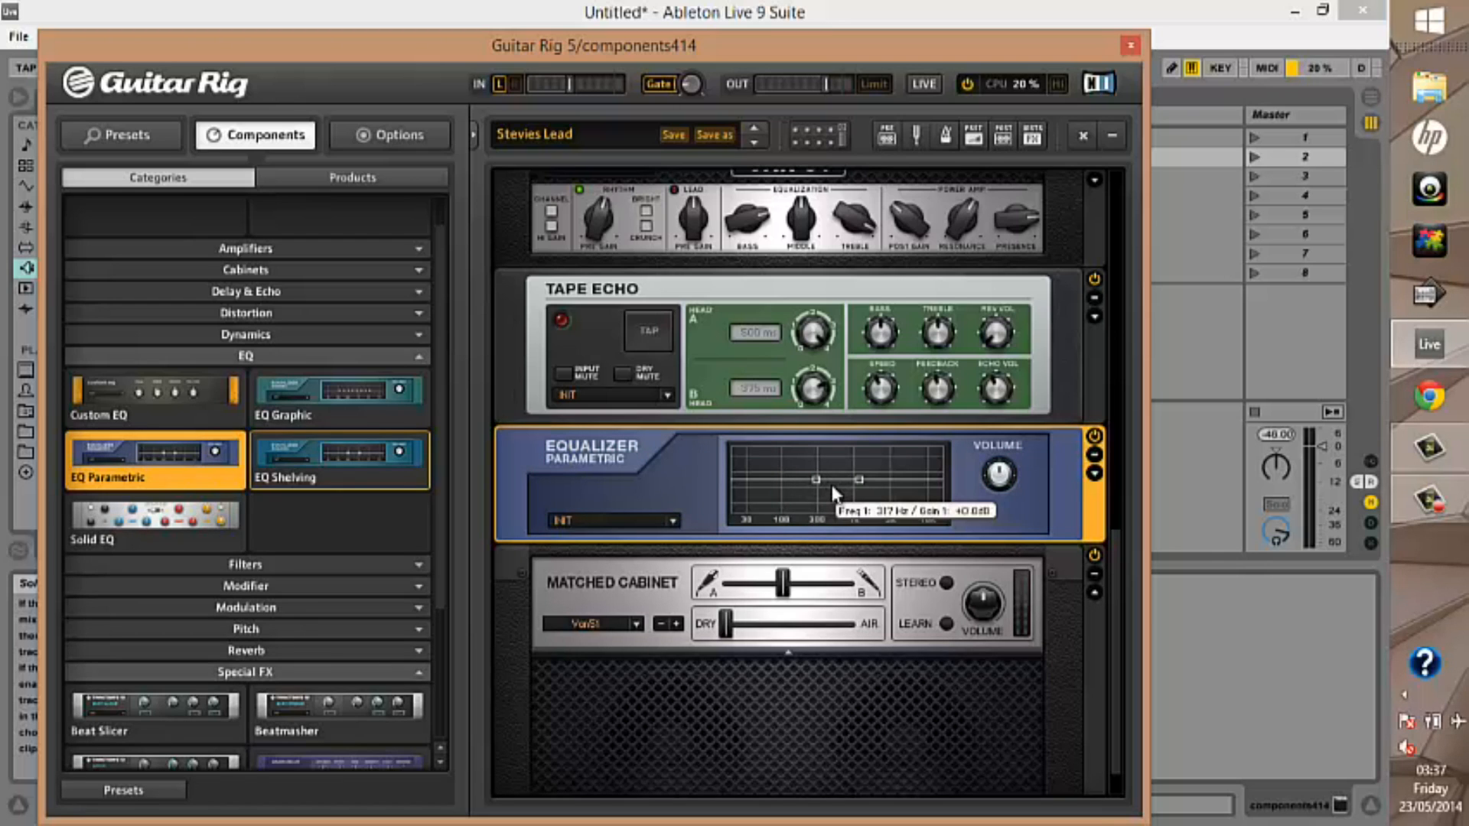
left_click(167, 522)
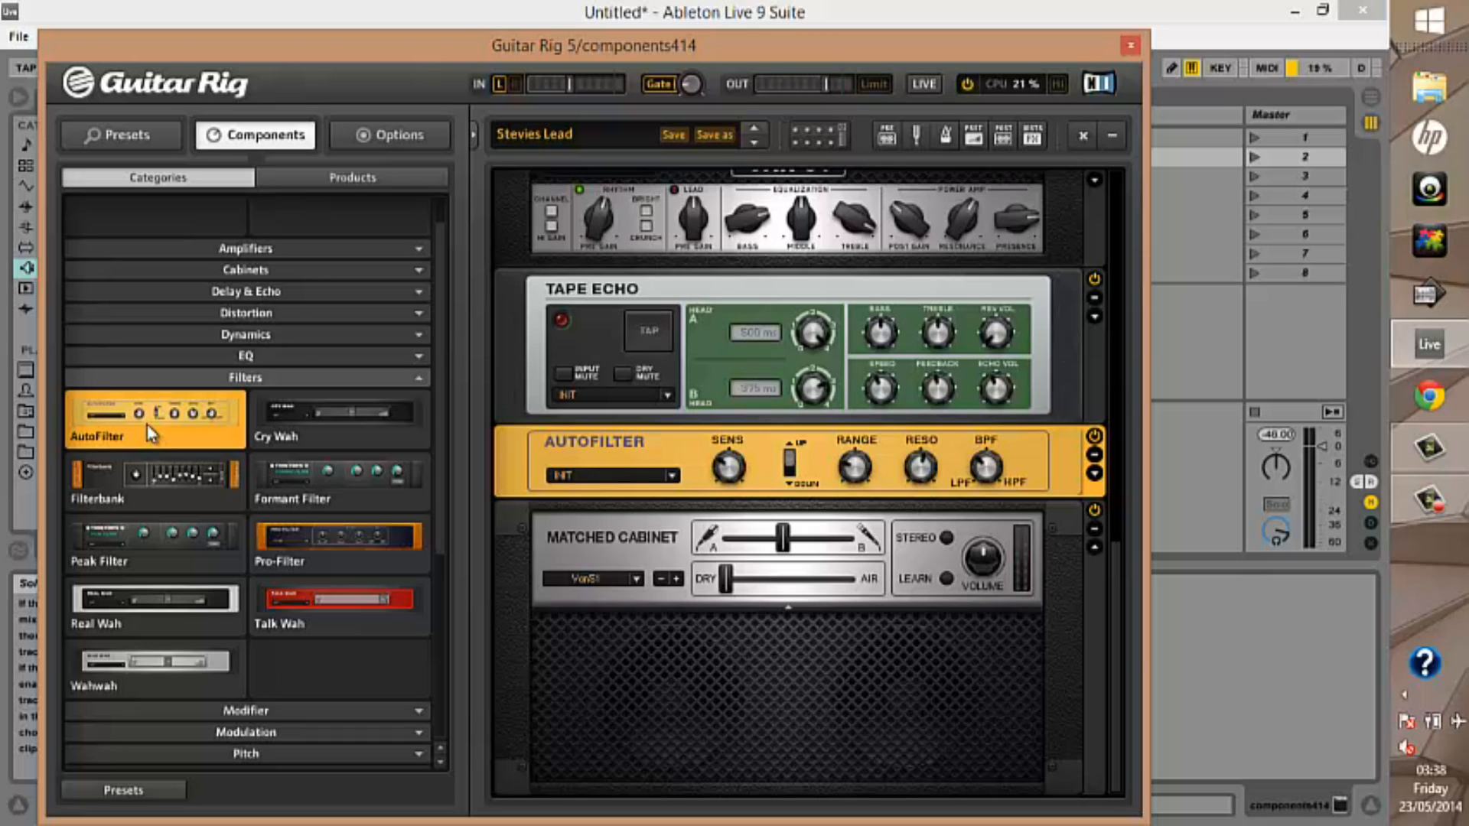
Replace AutoFilter with Cry Wah and sweep its pedal slider toward the Up end
left_click(333, 421)
left_click(334, 424)
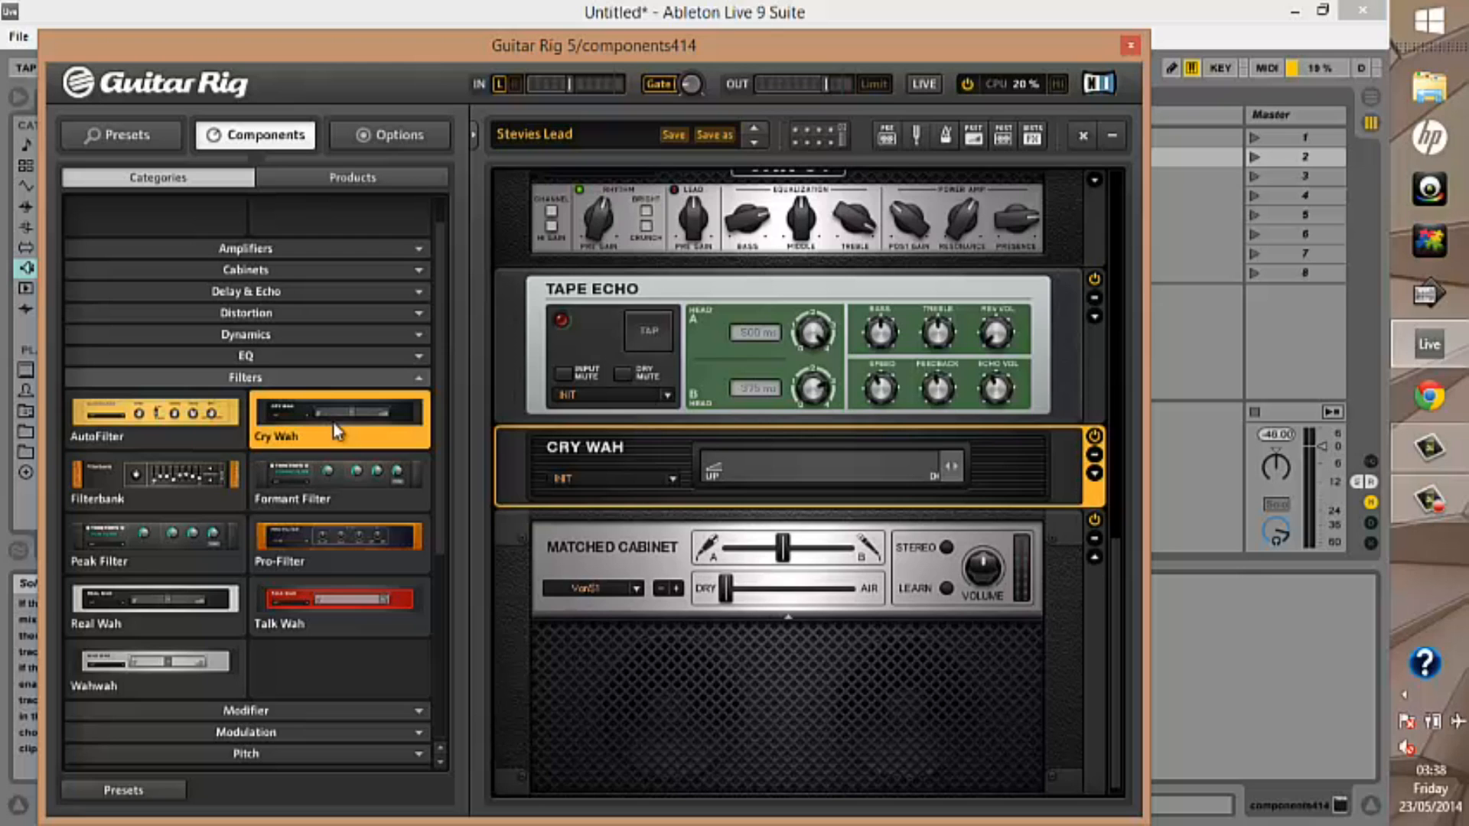
left_click_drag(951, 467, 708, 447)
Replace Cry Wah in turn with Filterbank, Formant Filter, Peak Filter and Pro-Filter
left_click(232, 480)
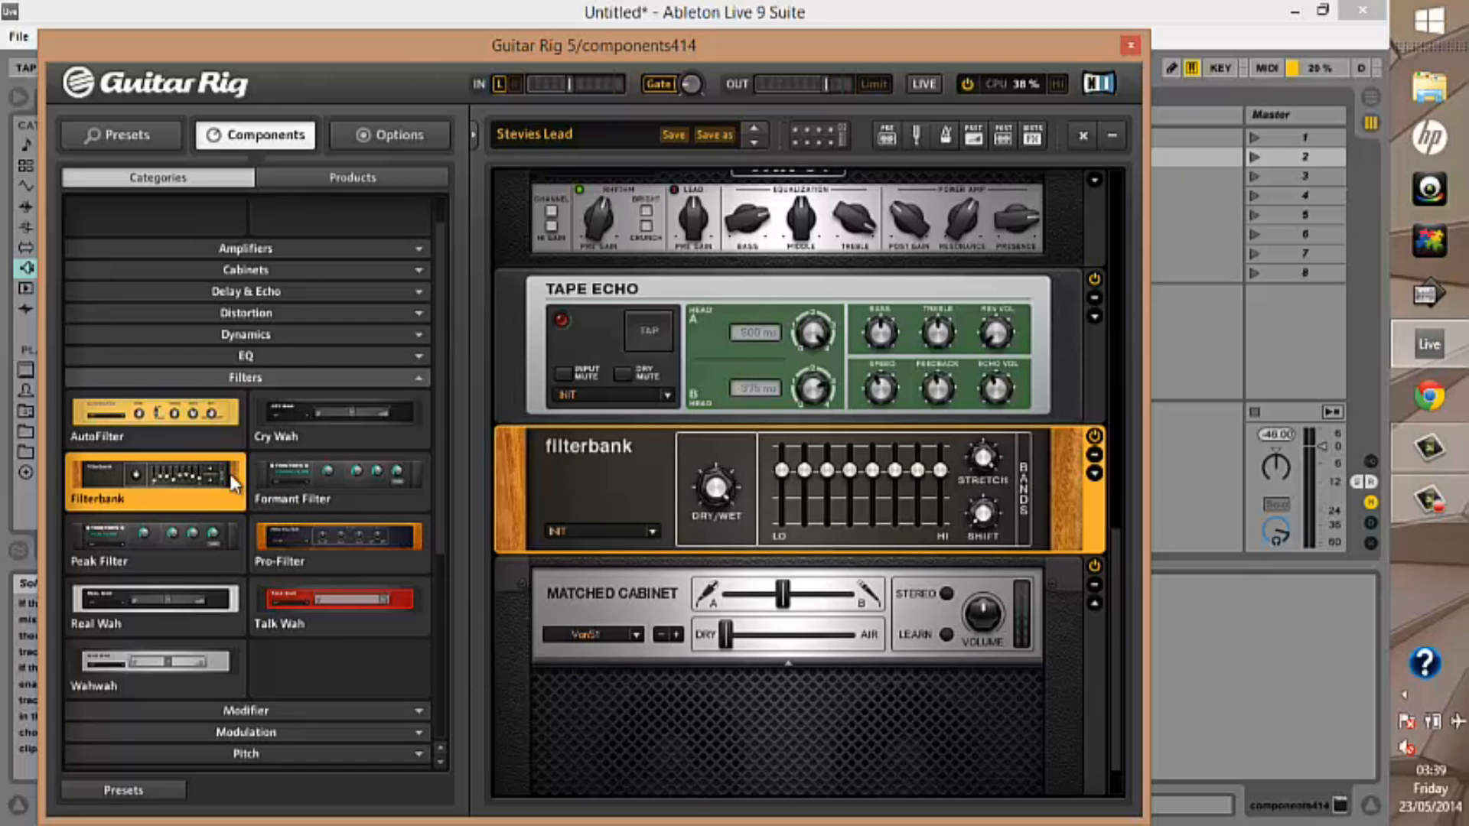
left_click(402, 468)
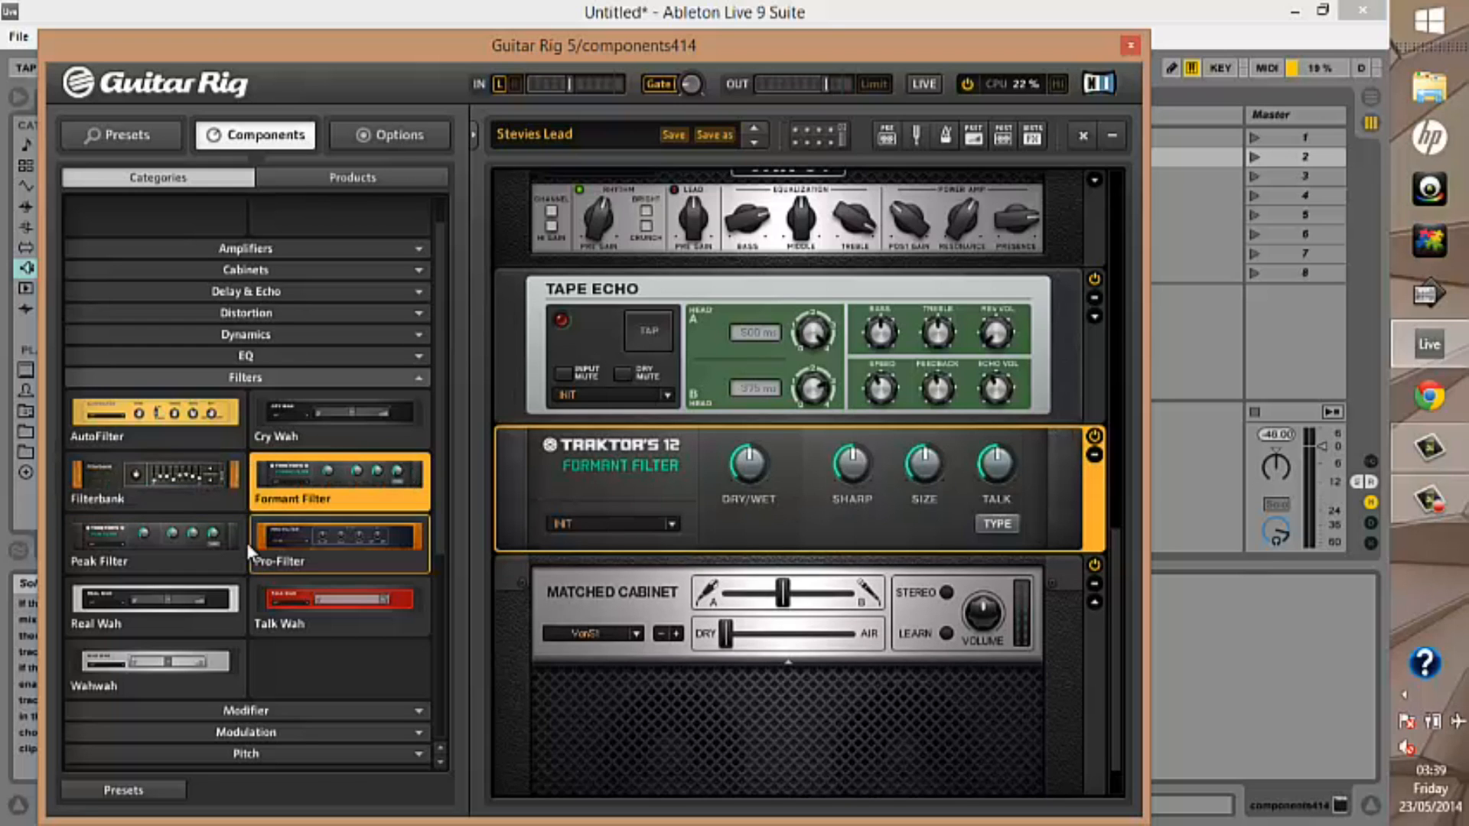
left_click(214, 549)
left_click(357, 539)
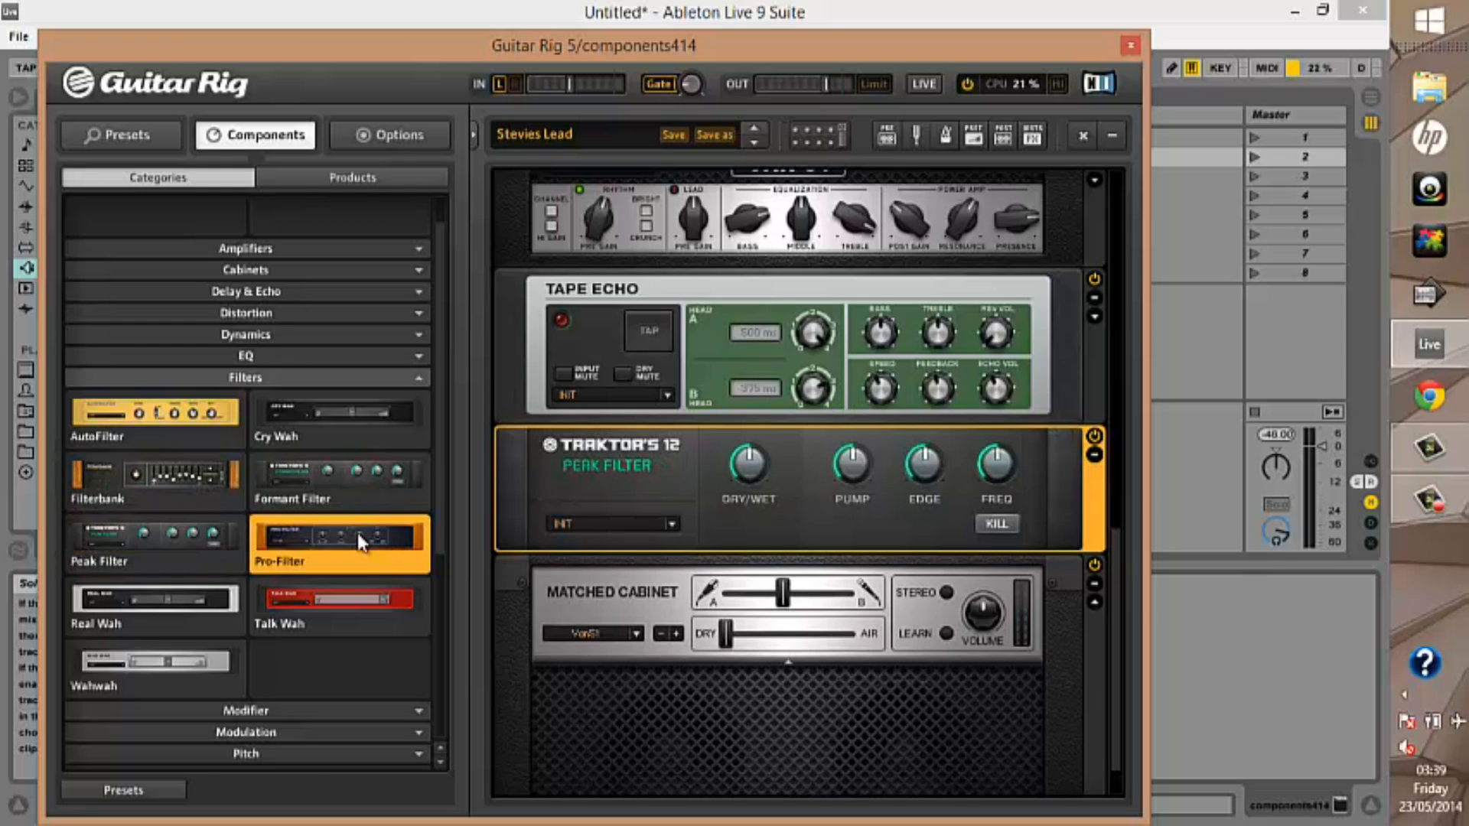
Try the remaining wah units between Tape Echo and Matched Cabinet: Real Wah, Talk Wah and Wahwah
left_click(203, 603)
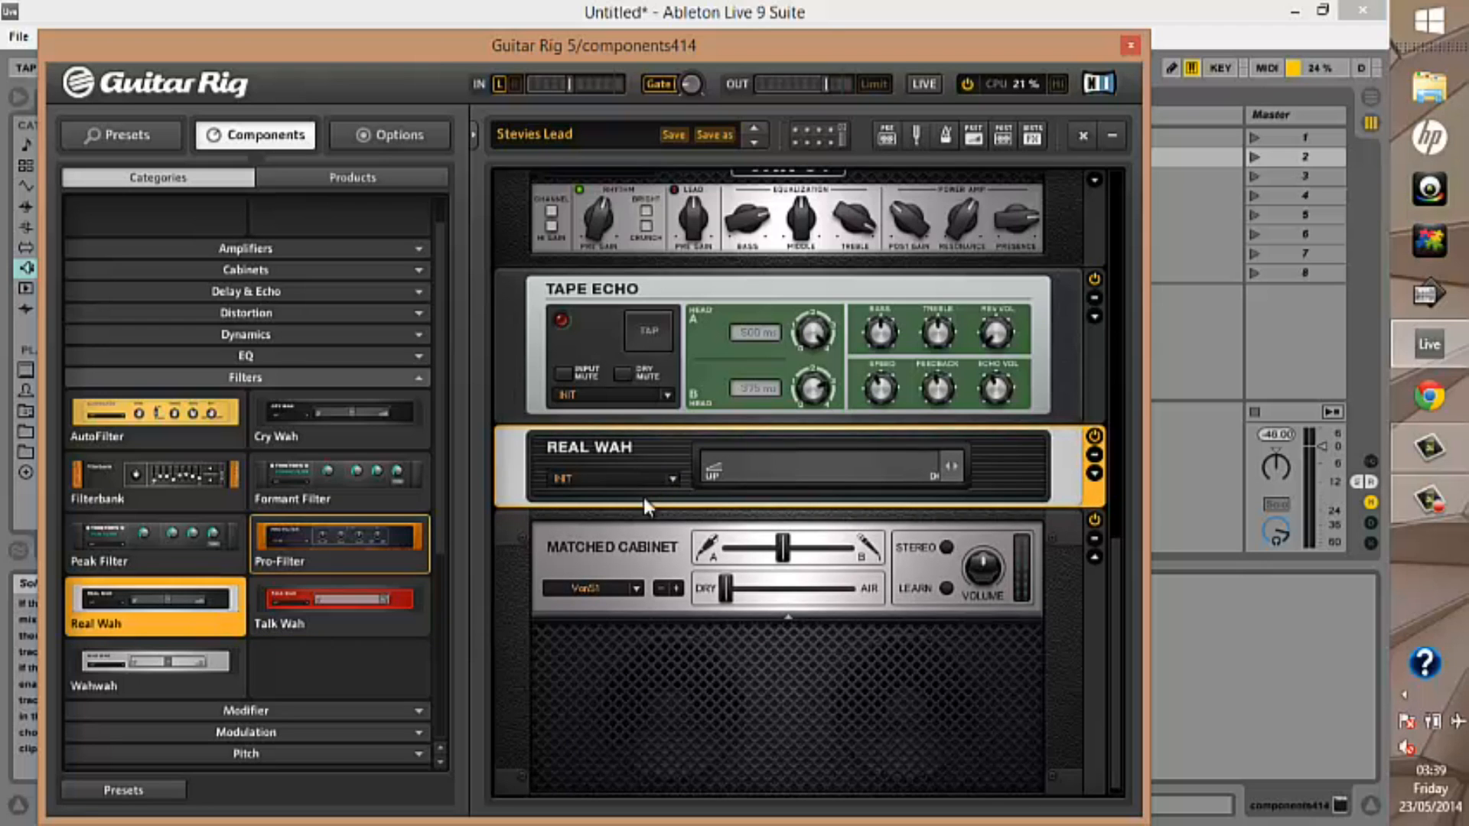
left_click(403, 614)
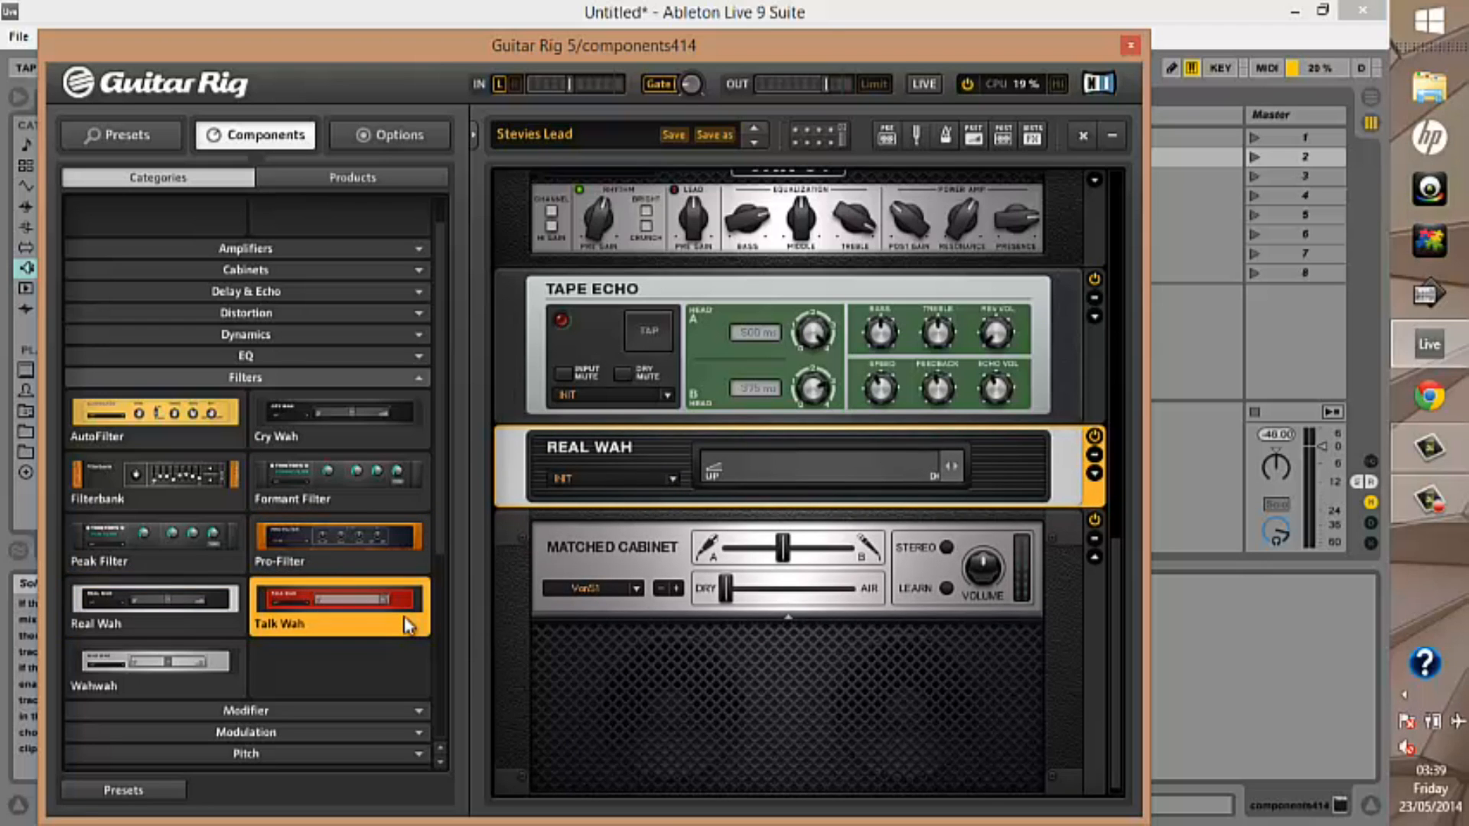
left_click(214, 680)
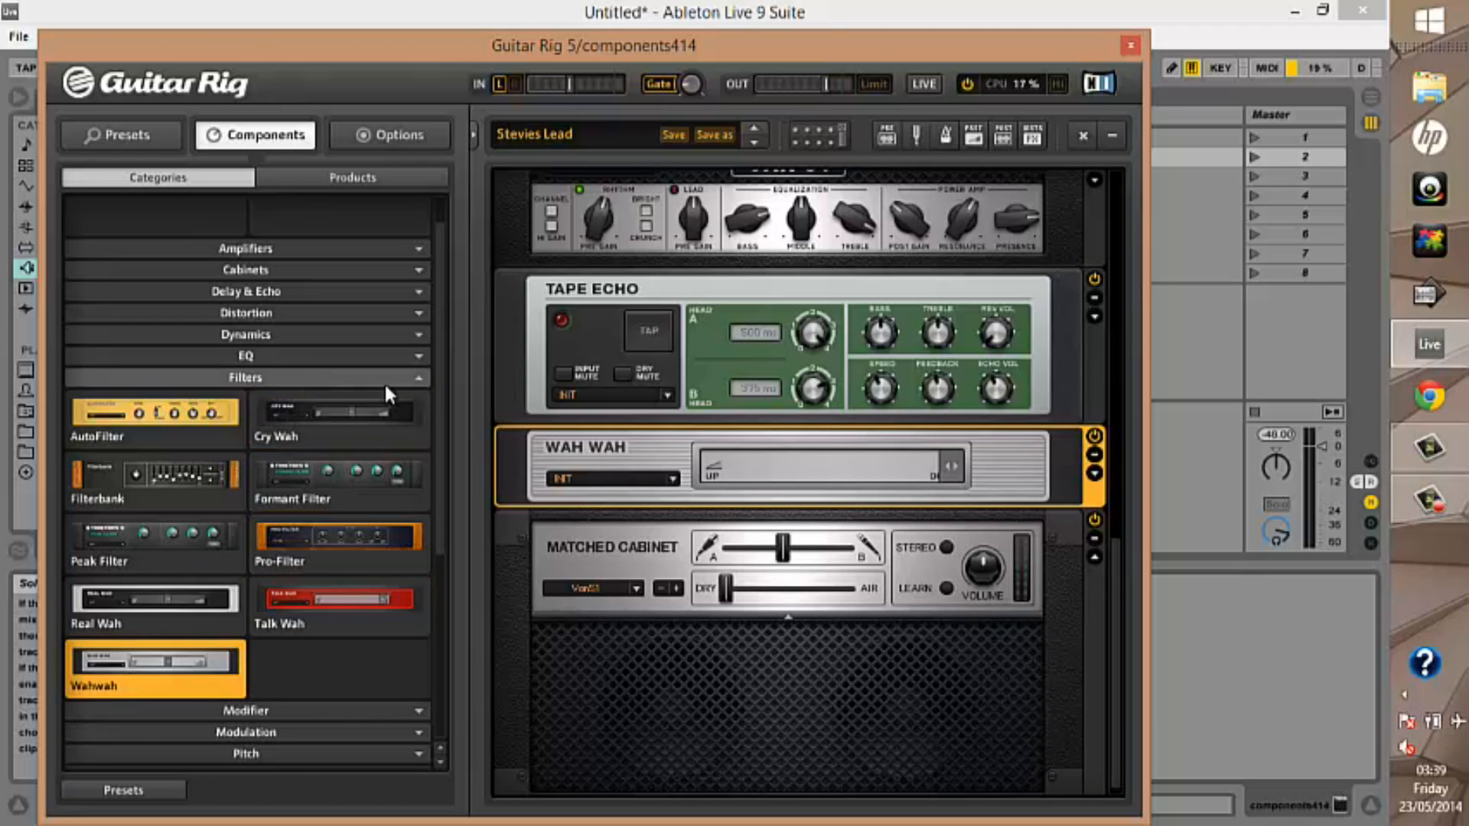
Collapse the Filters category and open the Modifier category
left_click(419, 377)
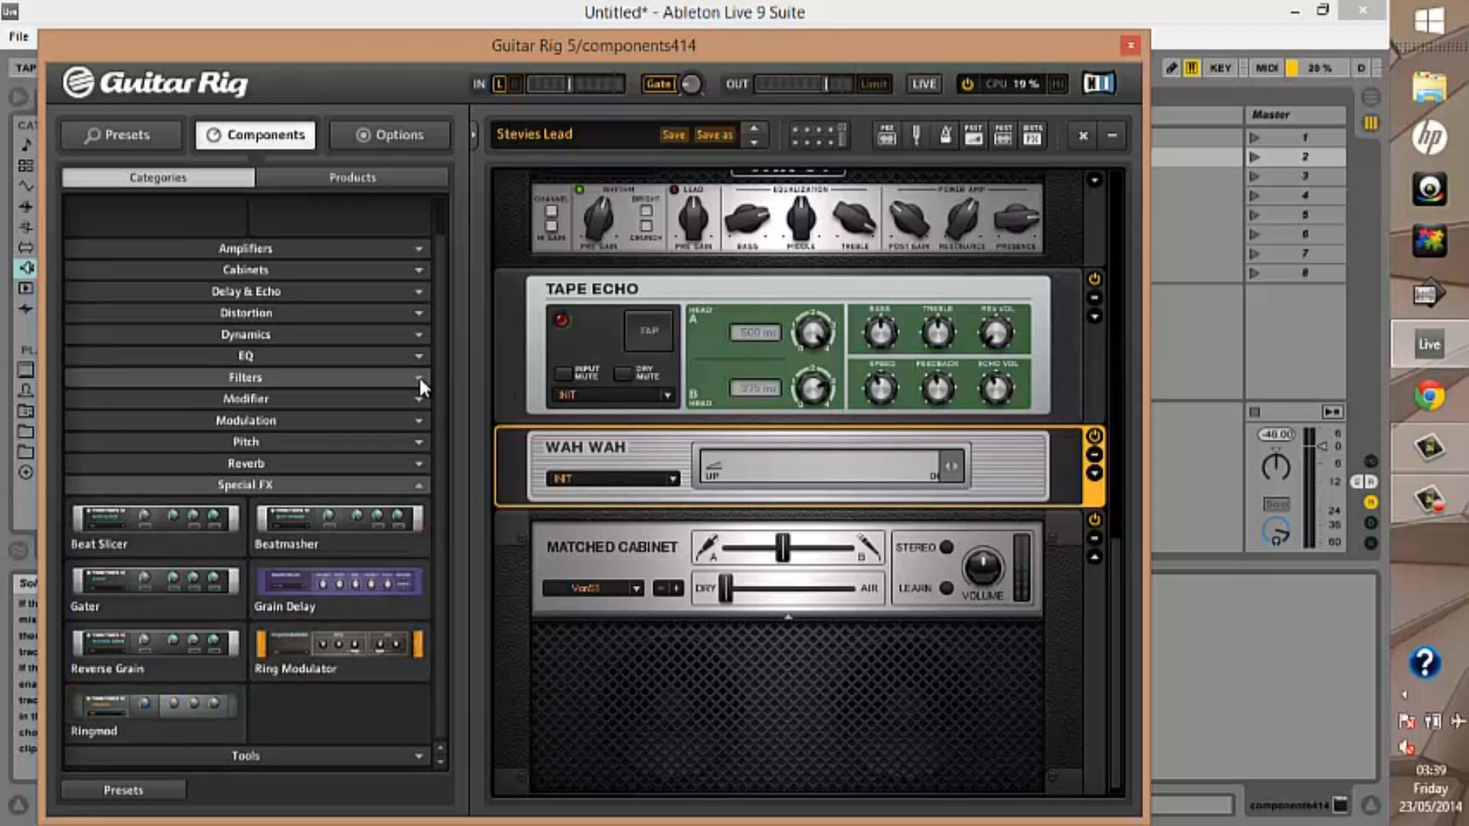
left_click(420, 401)
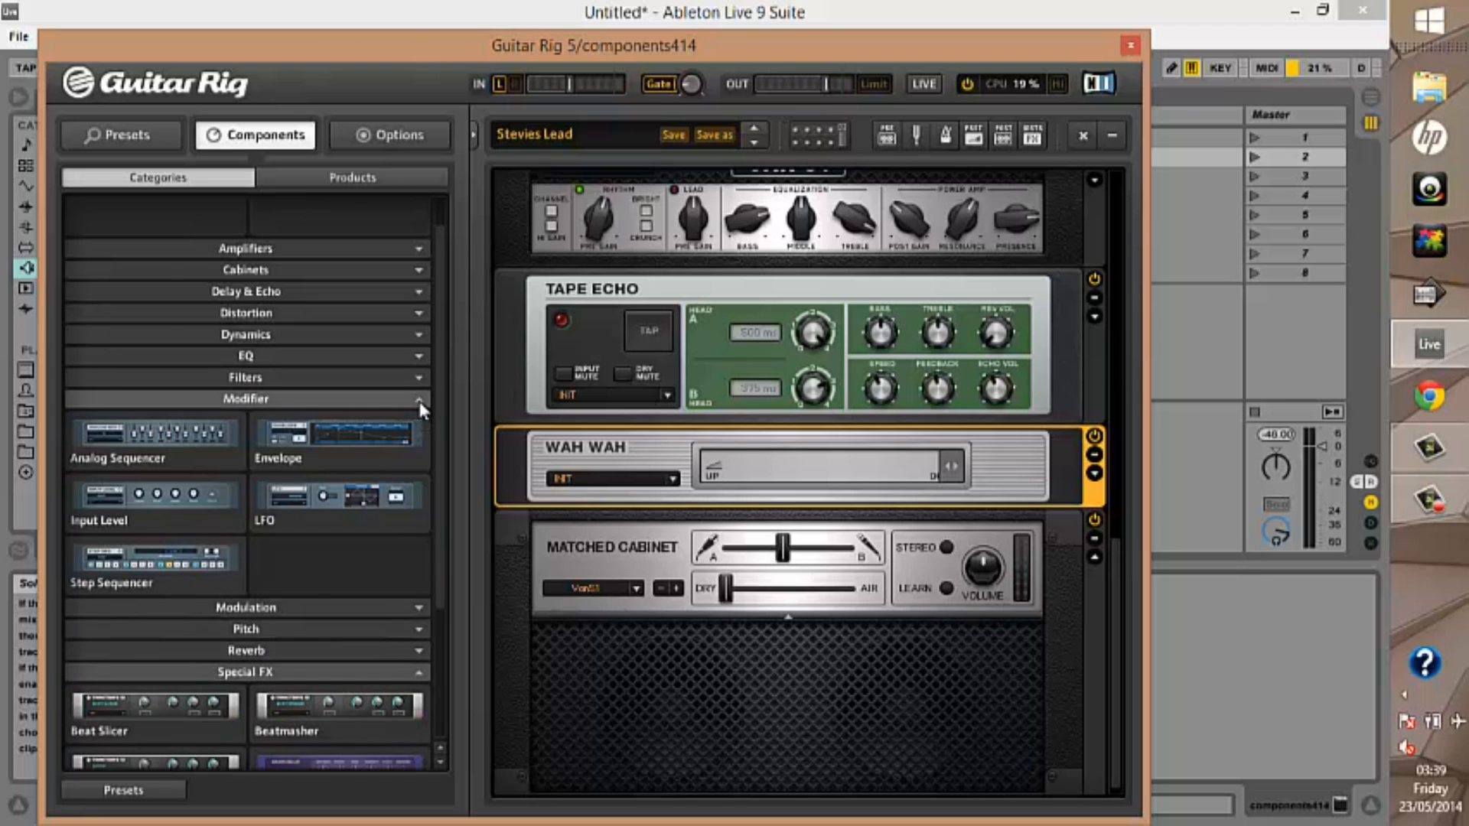
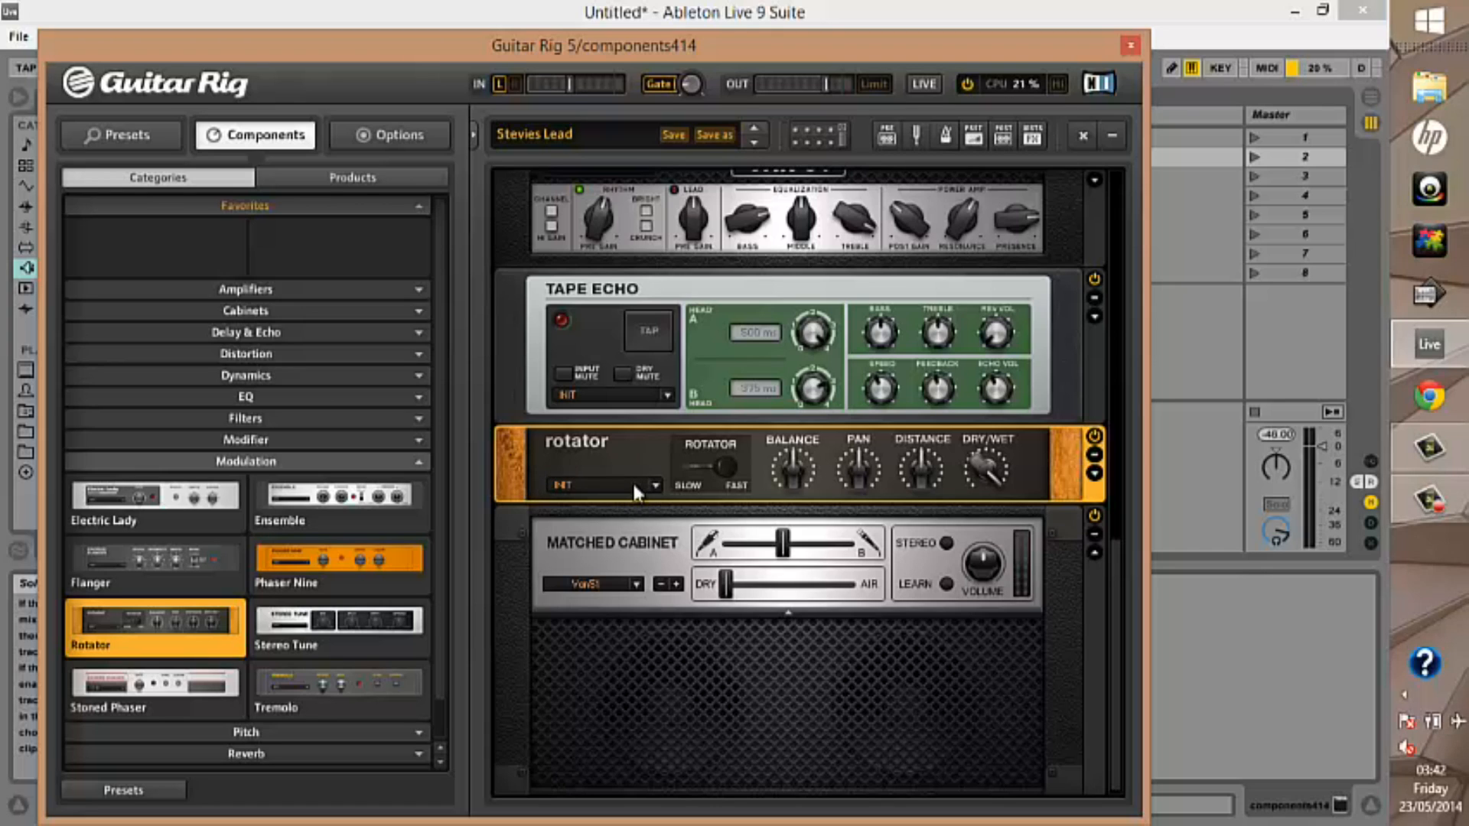
left_click(863, 417)
left_click(1069, 468)
left_click(1069, 392)
left_click(1067, 461)
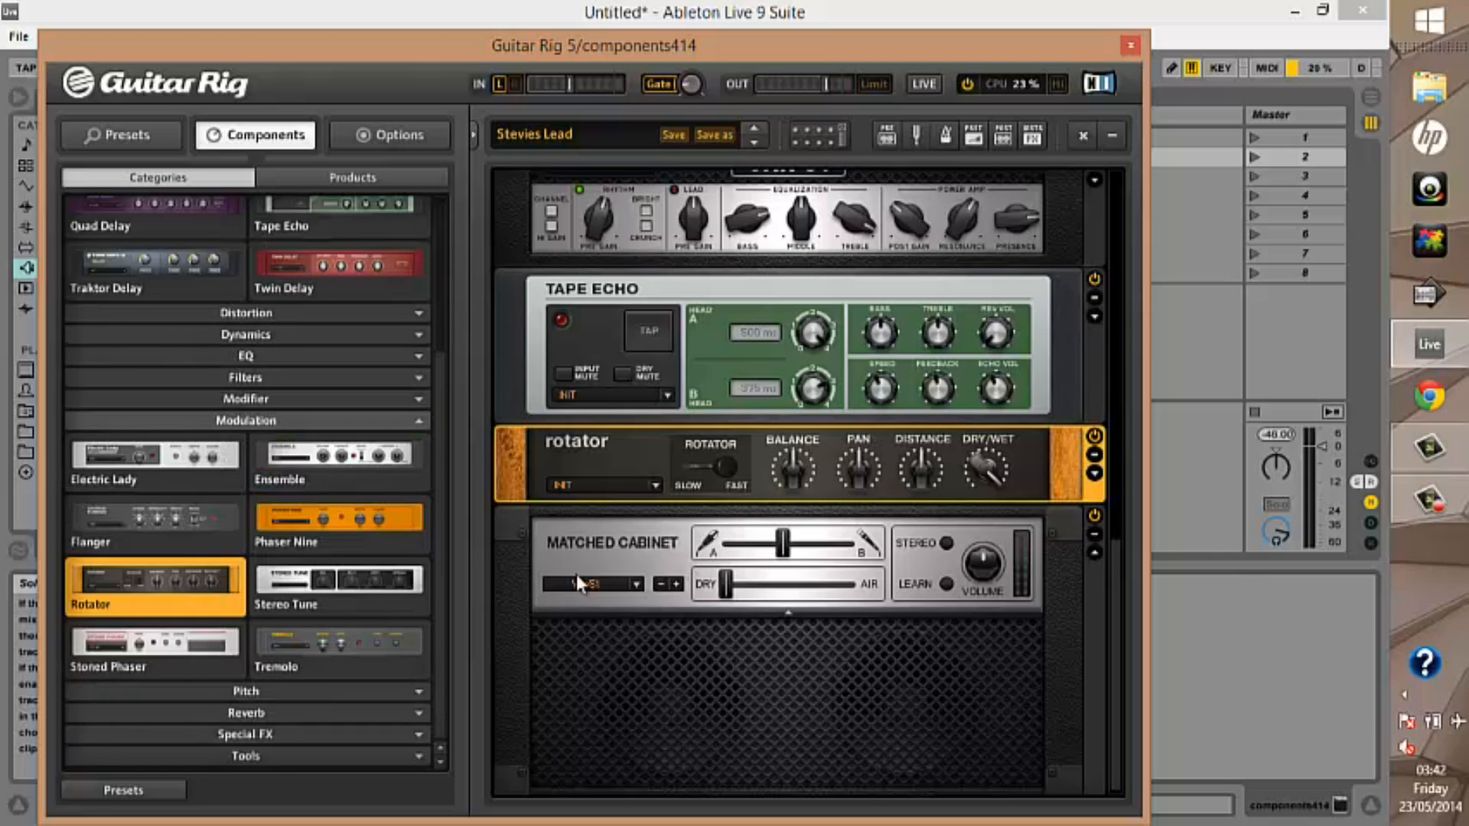
Replace Rotator in turn with Stereo Tune, Stoned Phaser and Tremolo
double_click(278, 598)
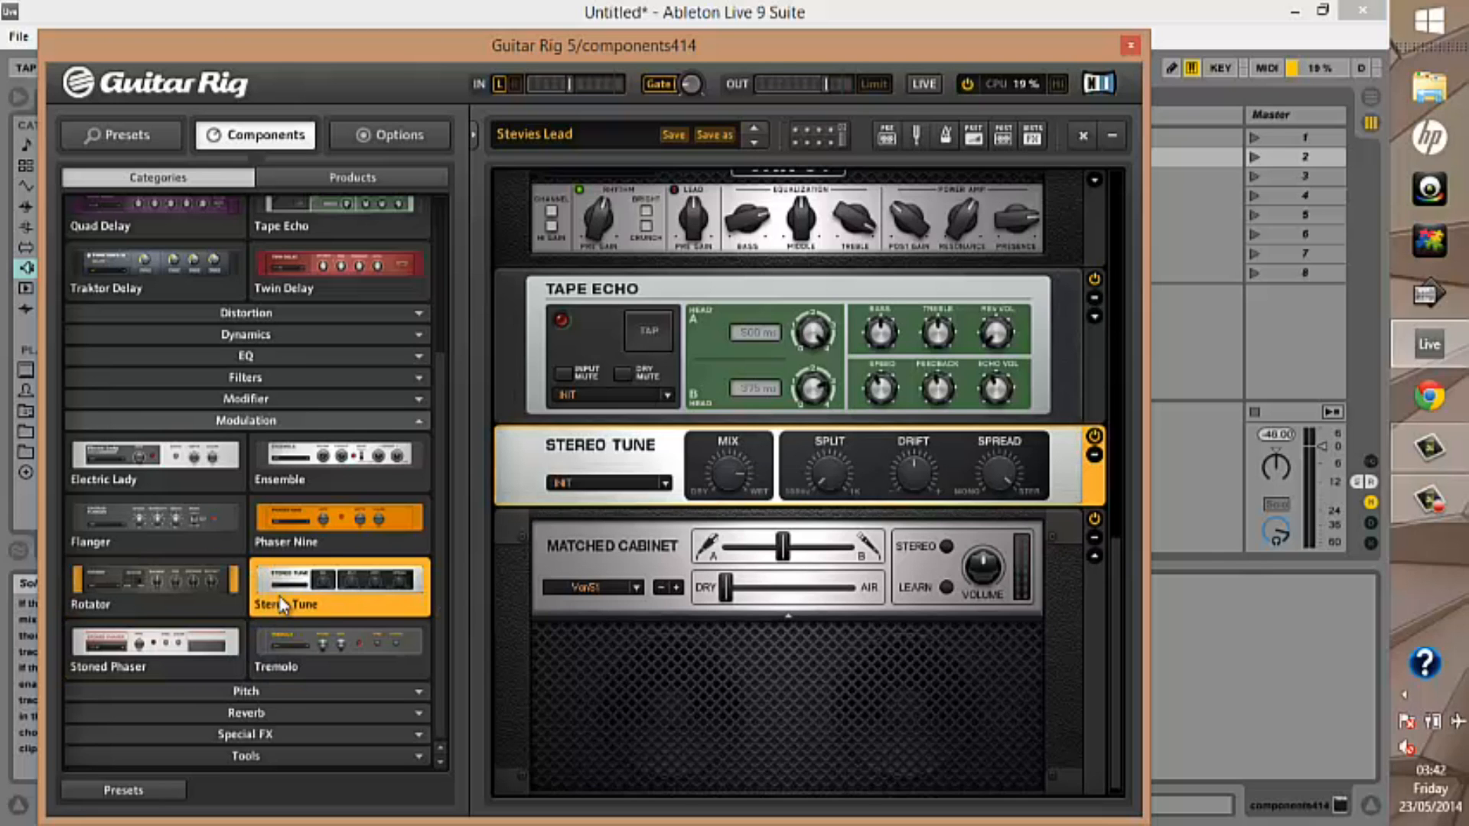
double_click(154, 658)
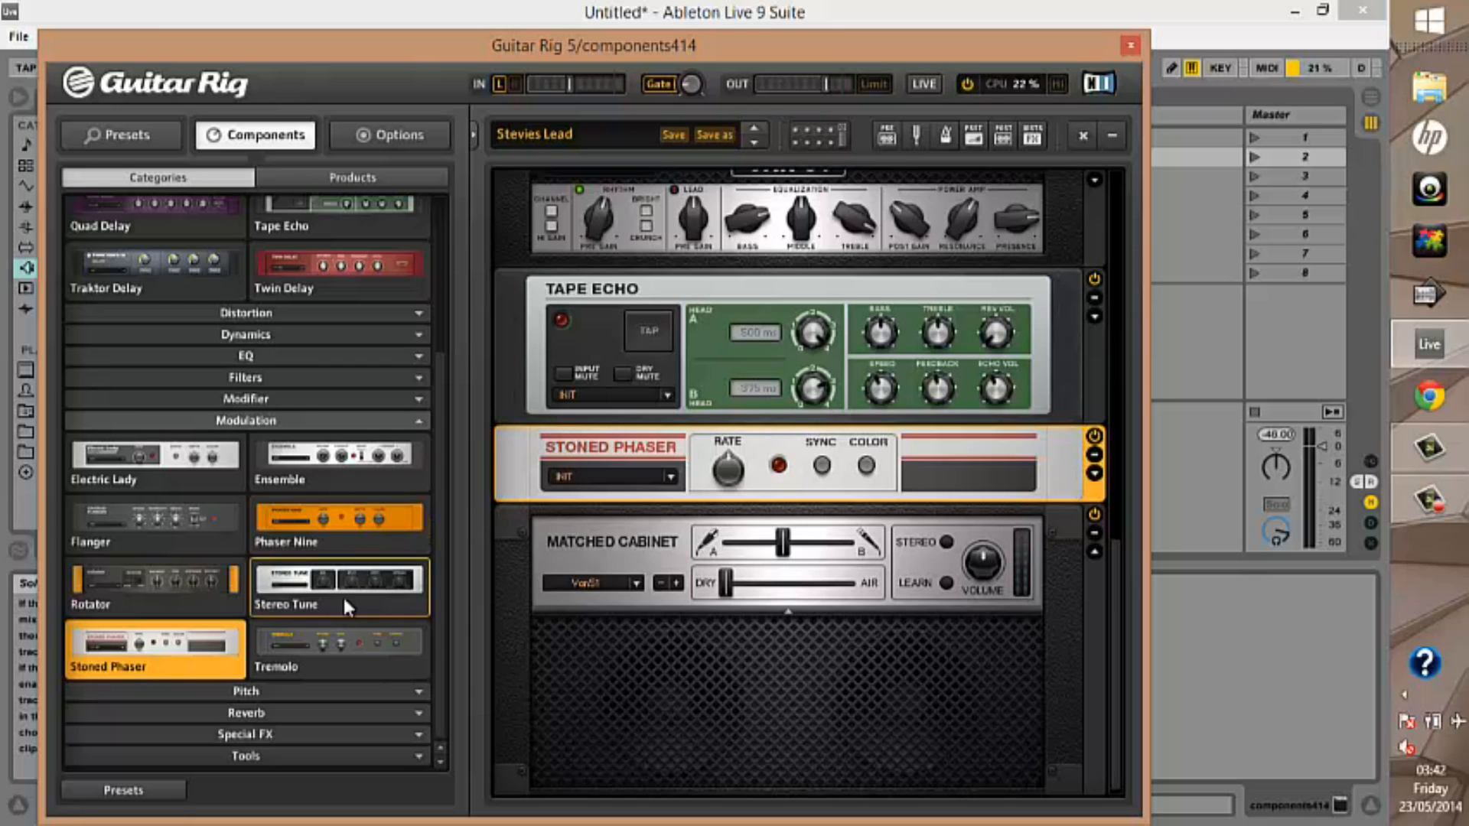
double_click(318, 643)
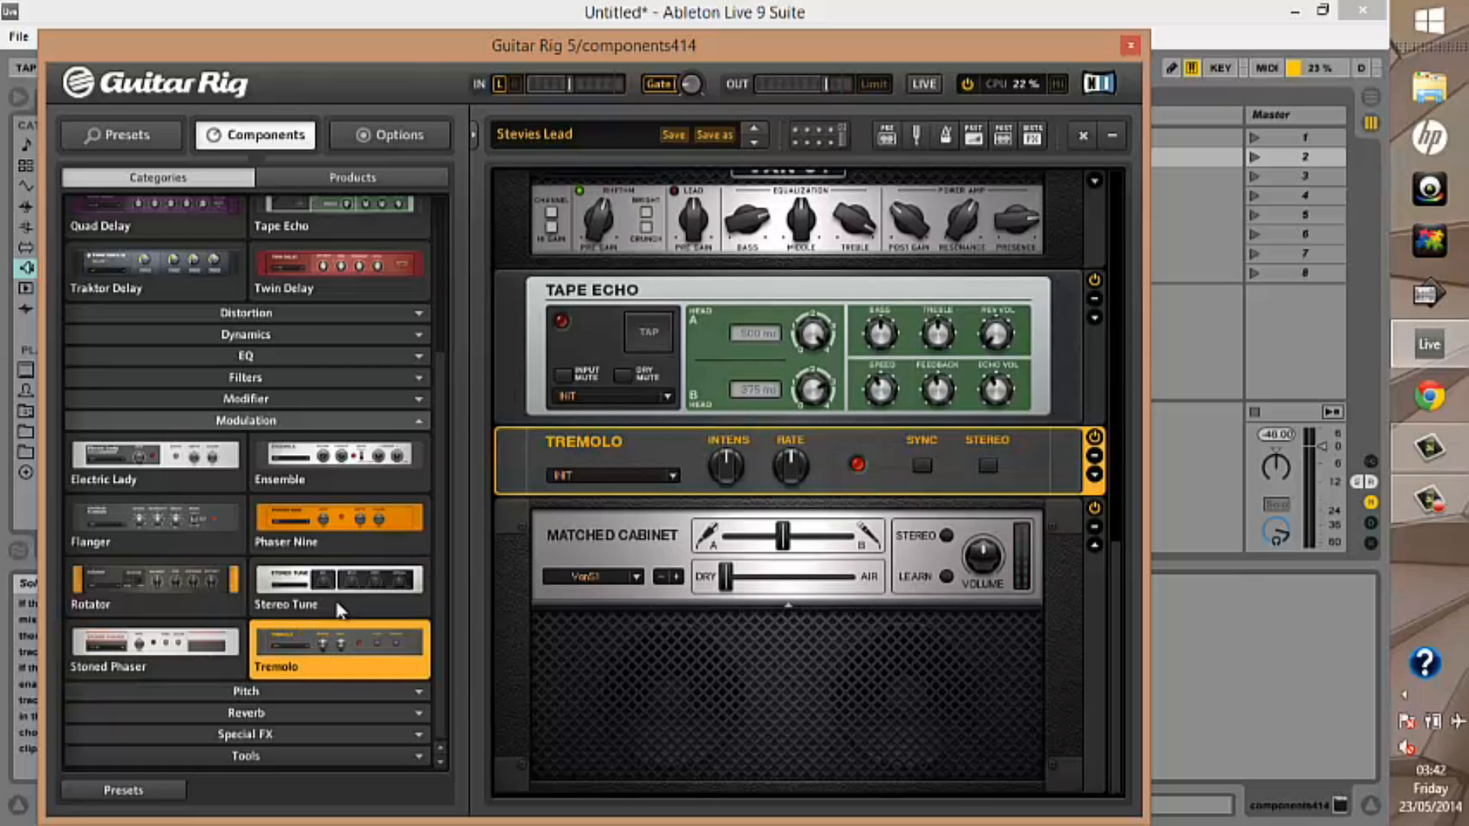
Collapse the Modulation and Delay & Echo categories and open the Pitch category
left_click(417, 419)
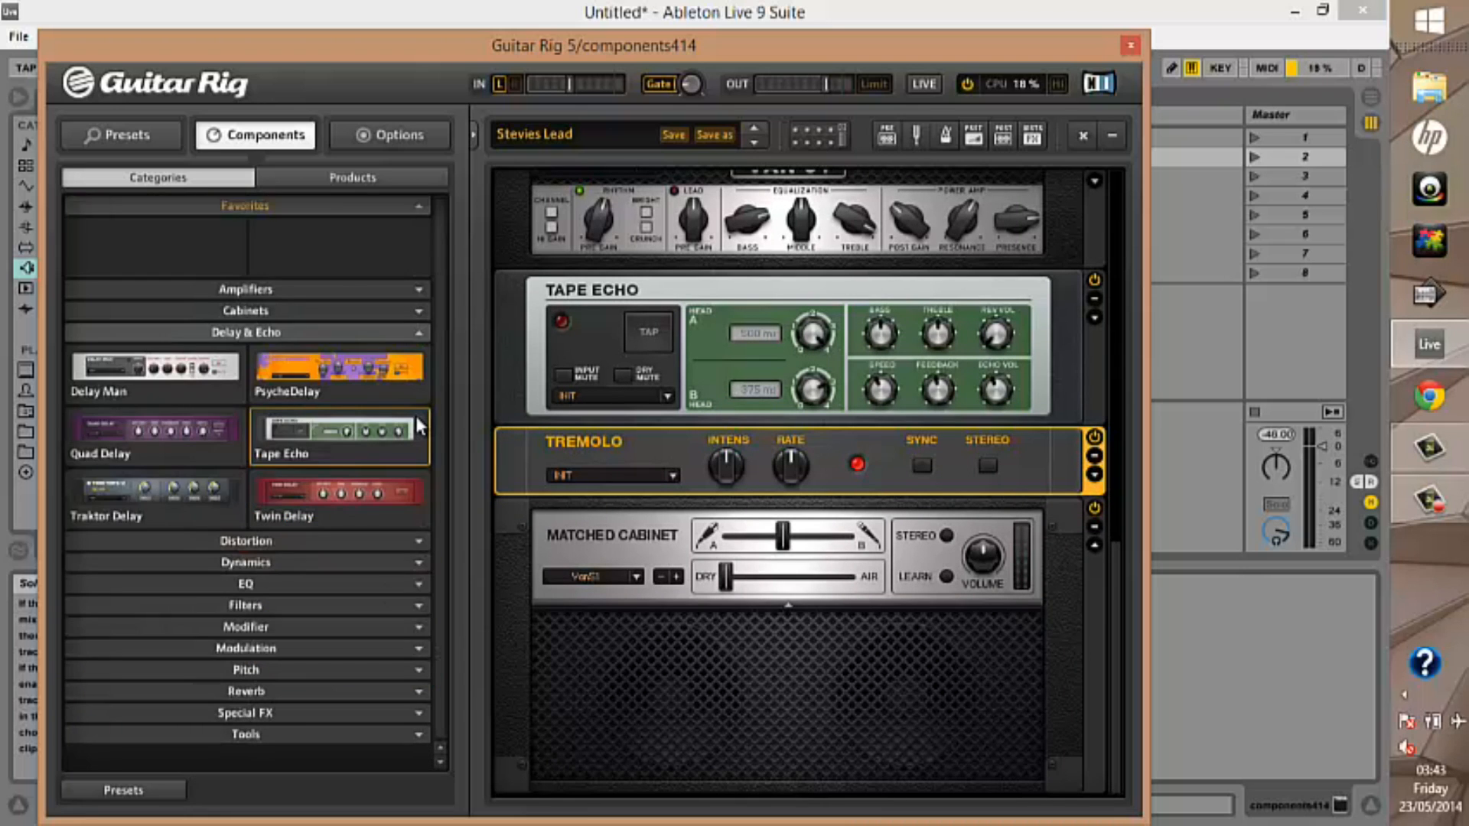
left_click(419, 332)
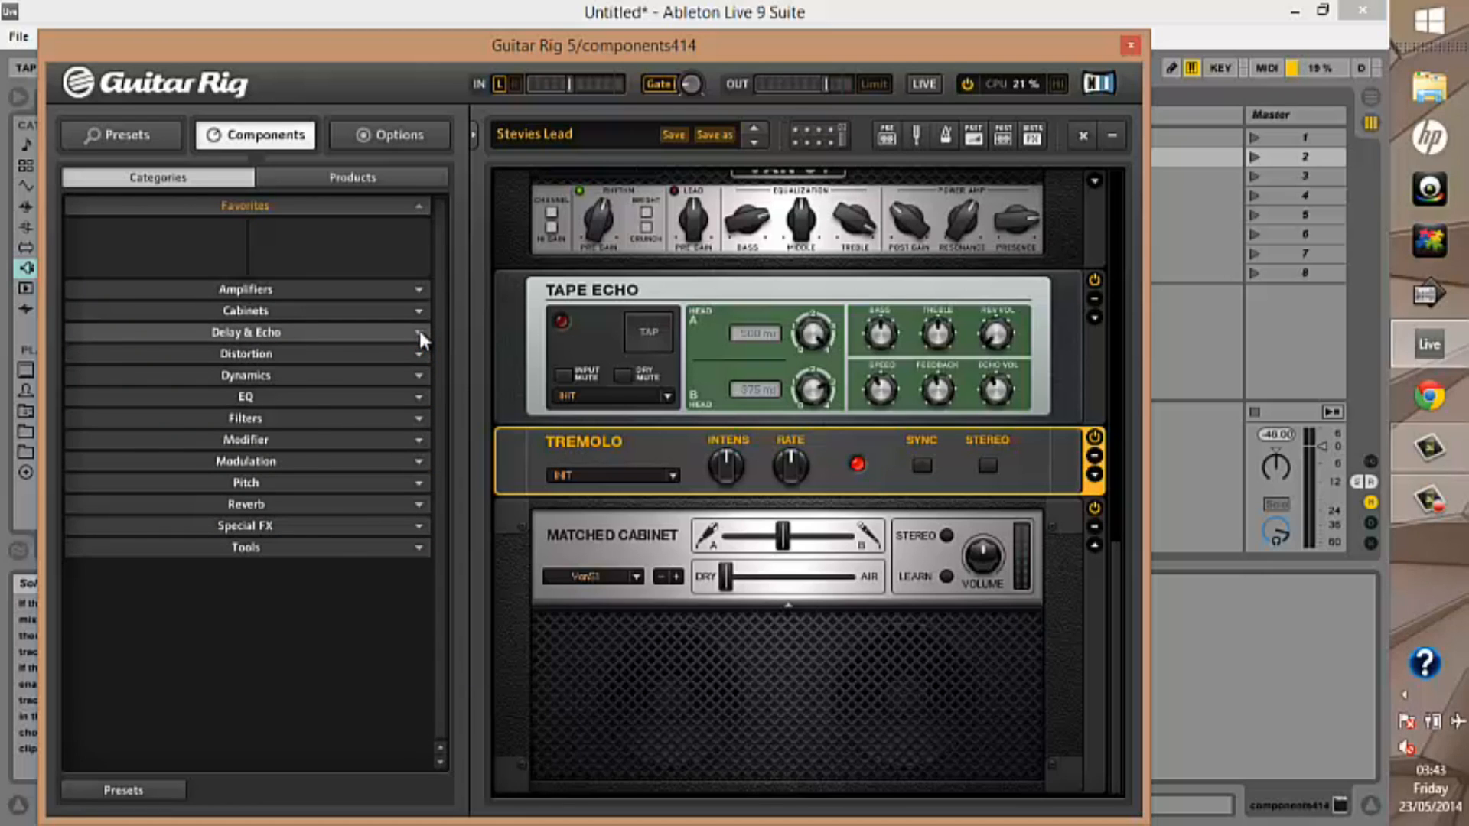
left_click(417, 483)
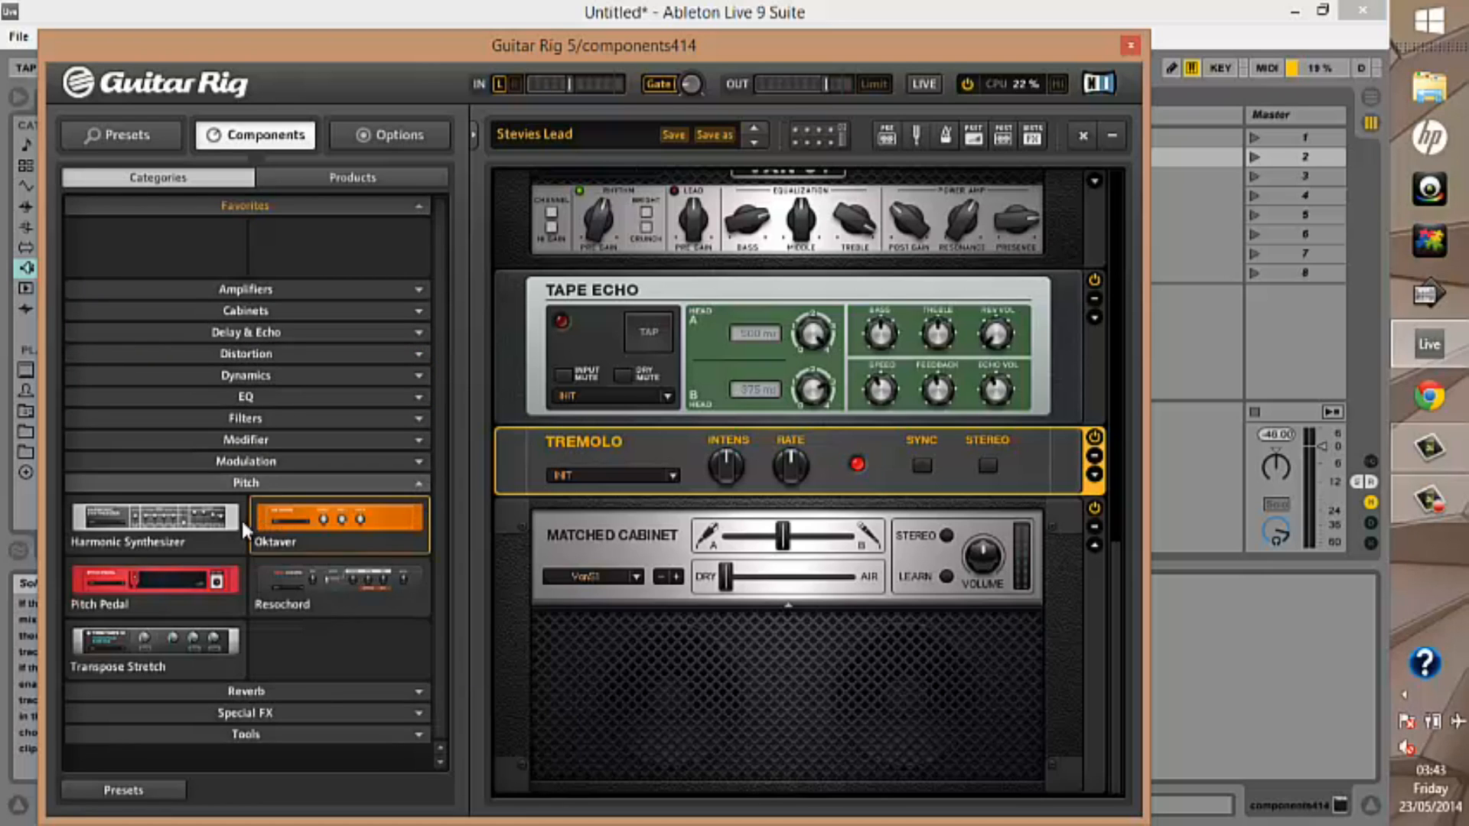
Try the pitch units in place of Tremolo: Harmonic Synthesizer, Oktaver, Pitch Pedal, Resochord and Transpose Stretch
double_click(228, 535)
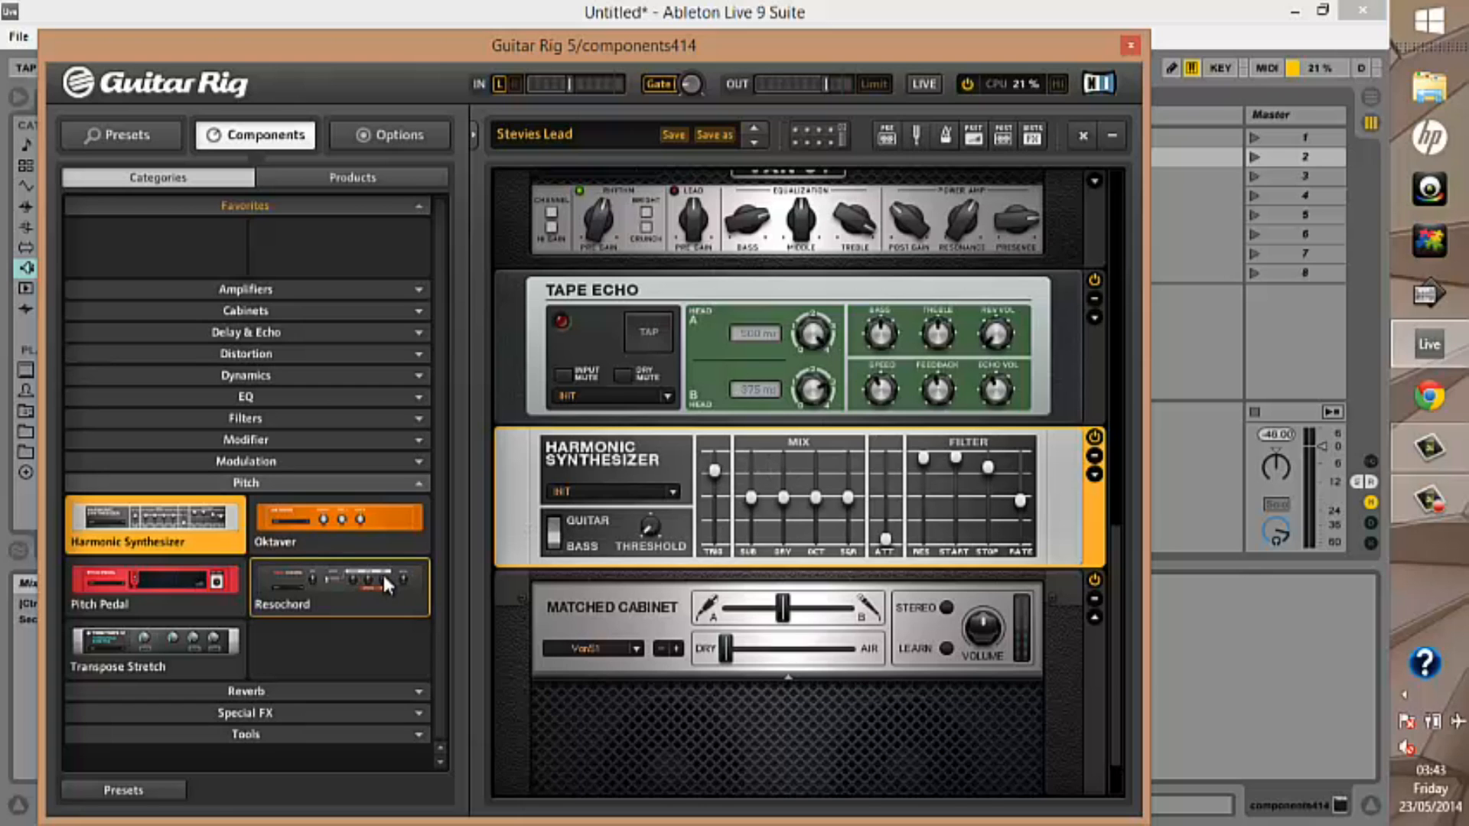
left_click(318, 517)
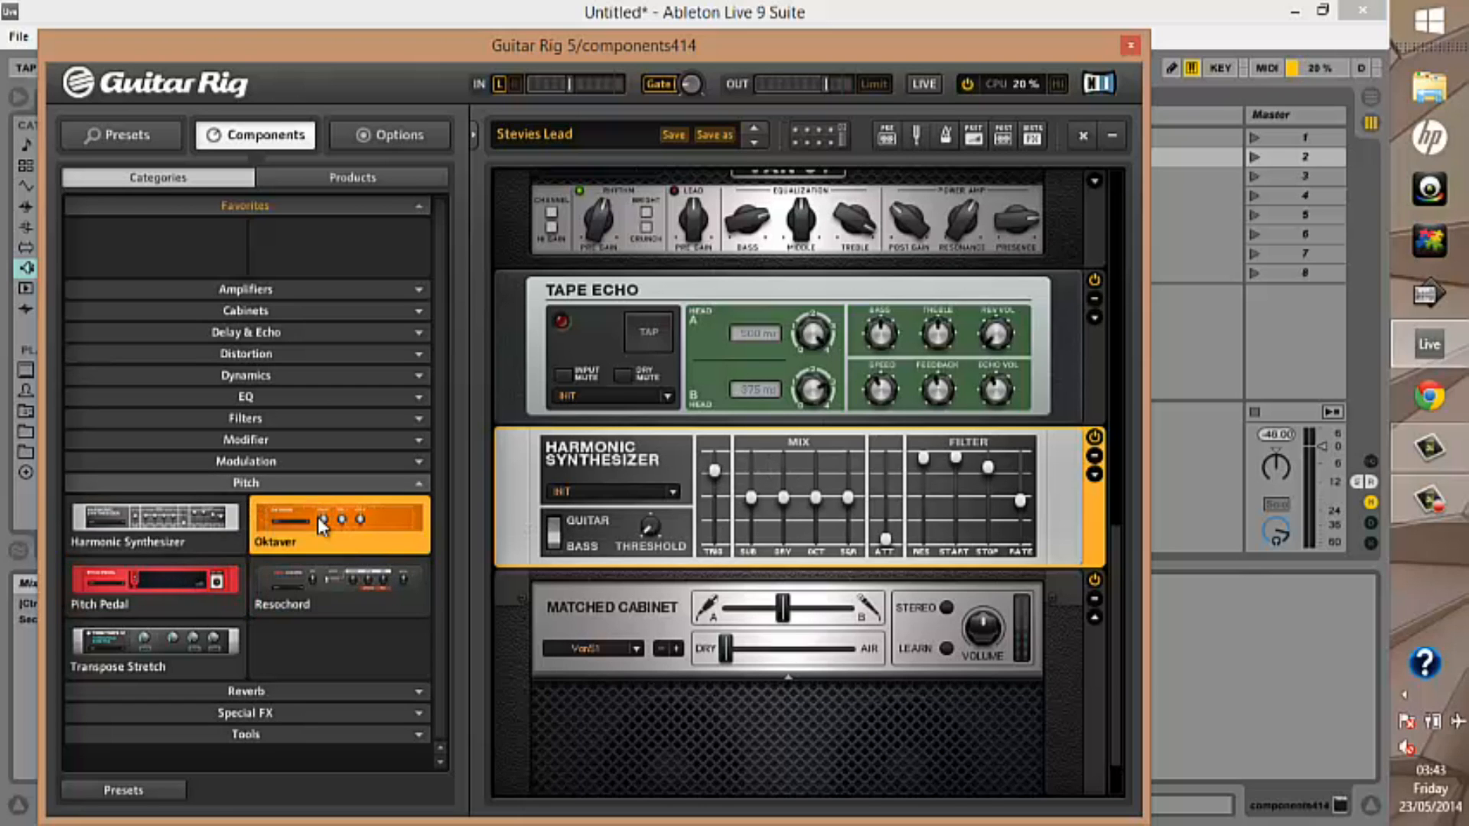
left_click(318, 517)
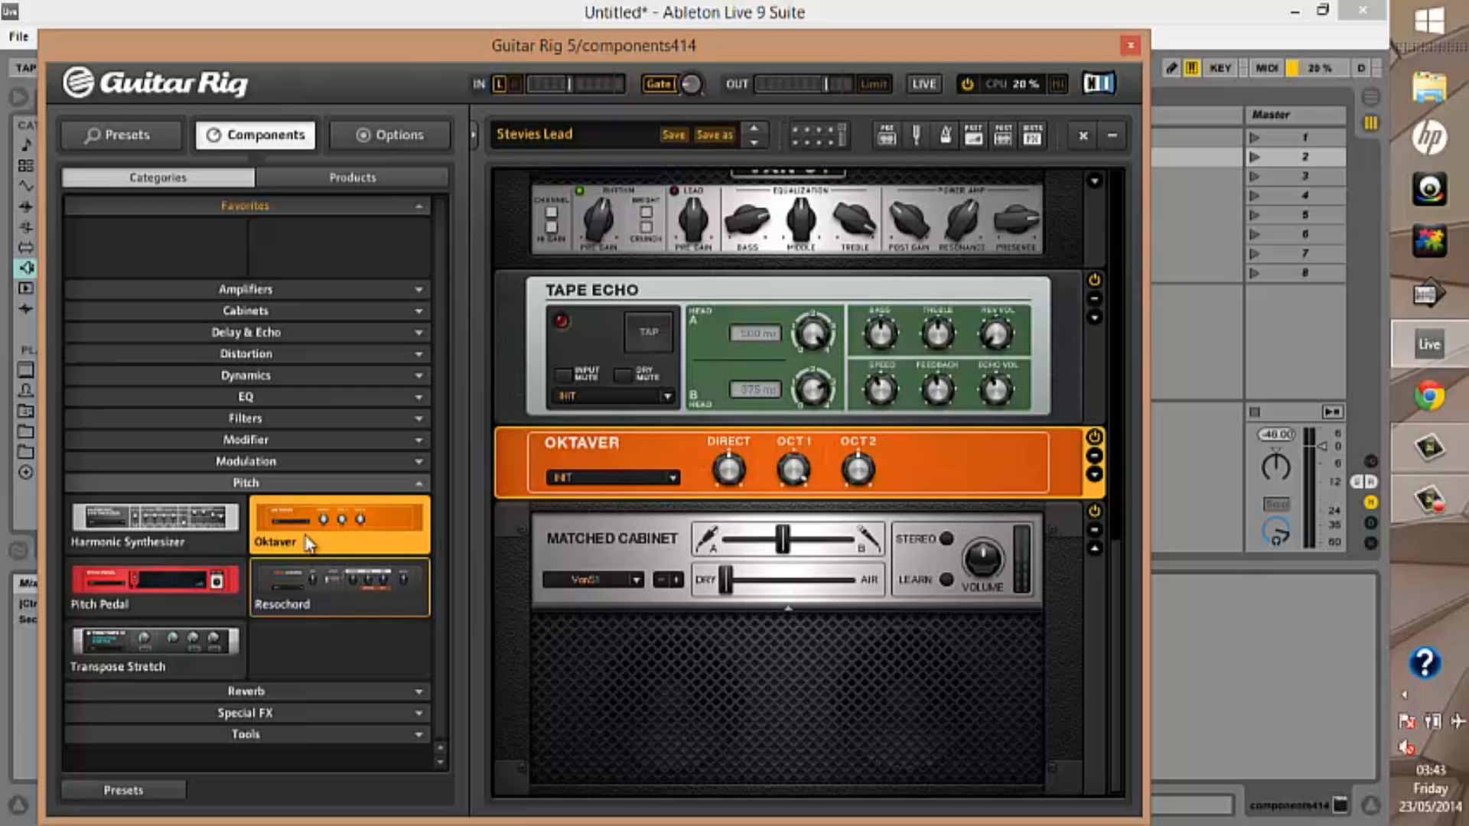
double_click(211, 595)
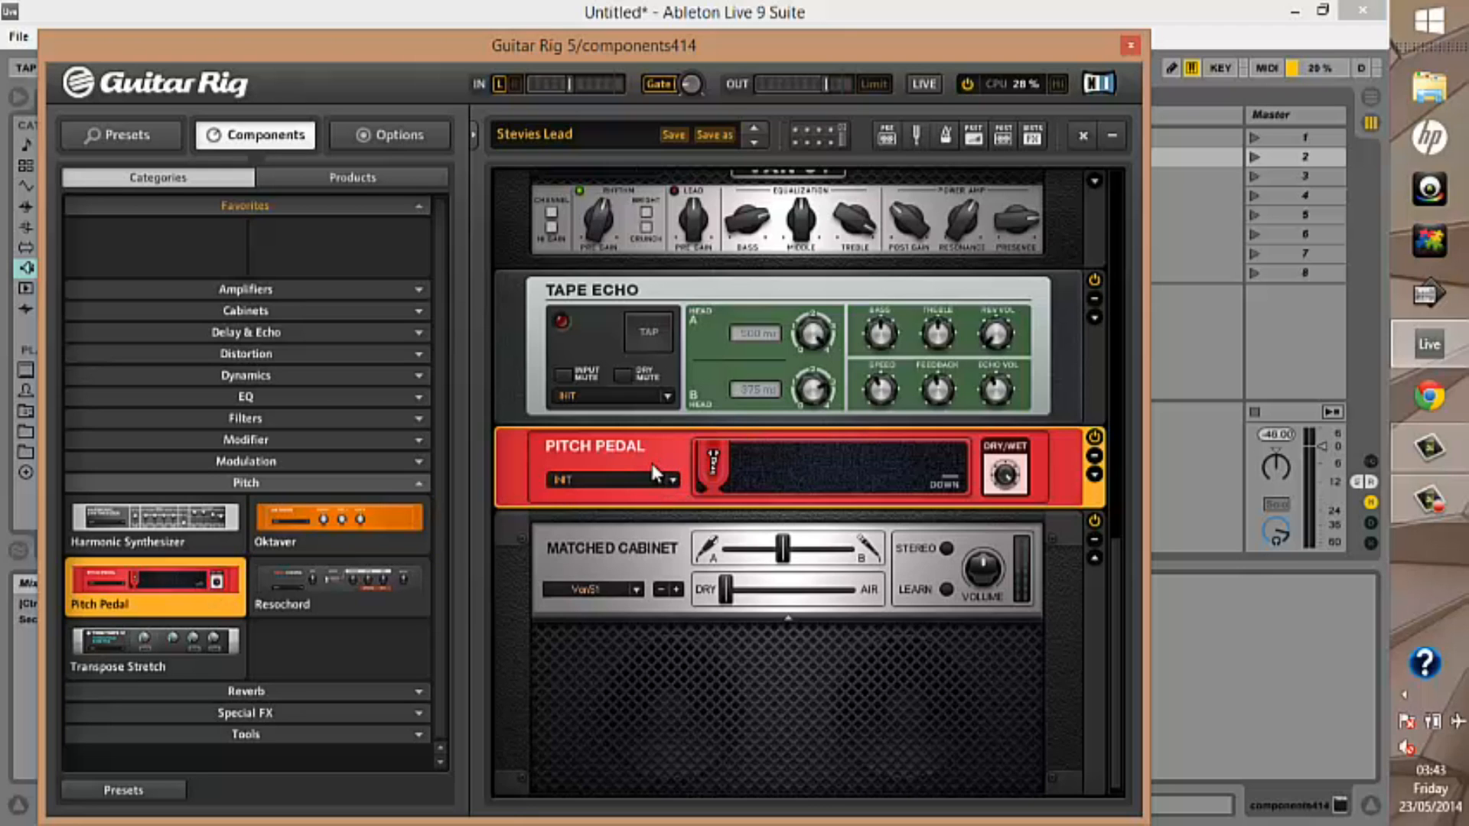
left_click(348, 573)
double_click(349, 575)
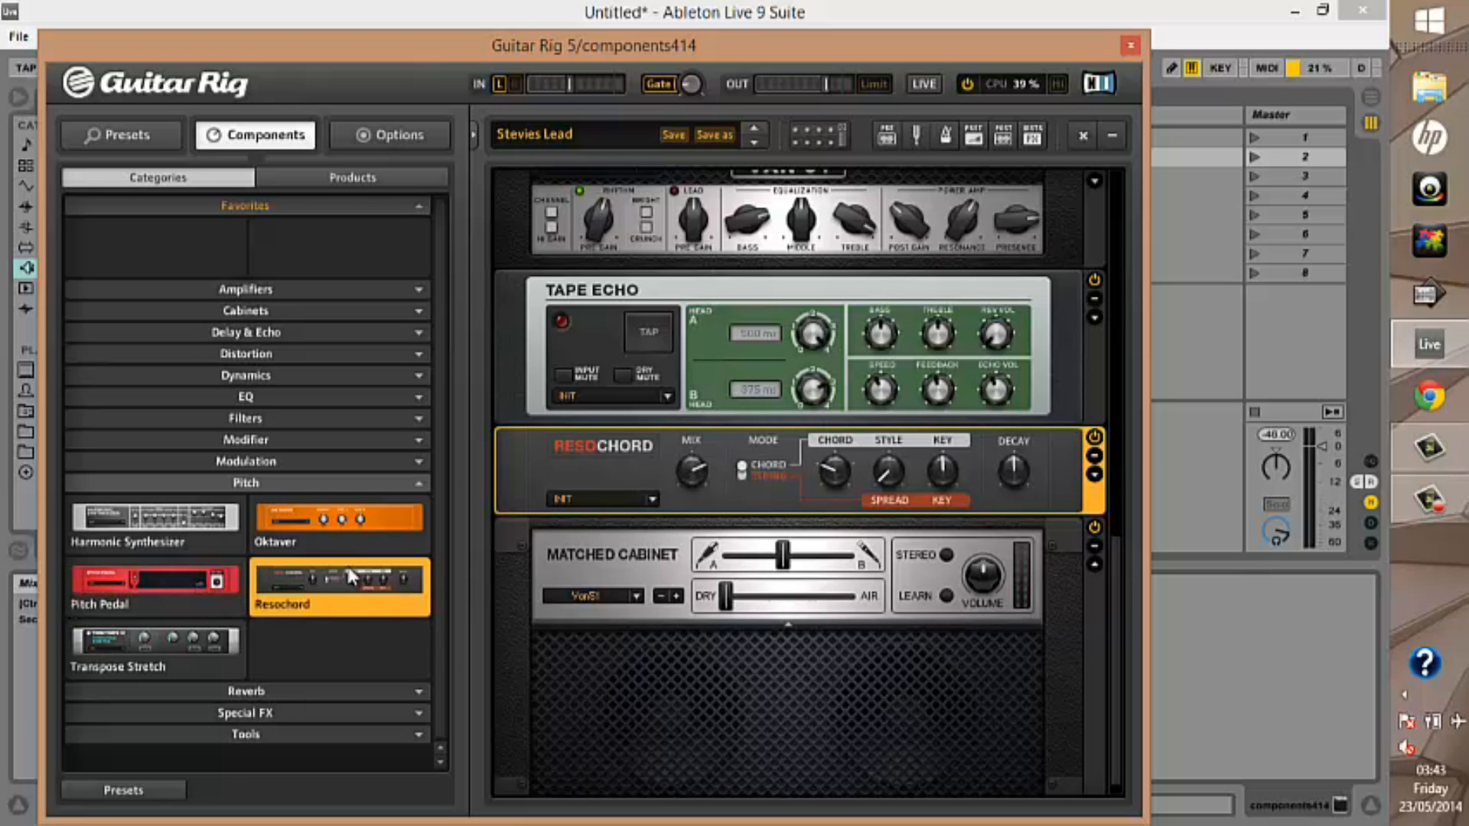
double_click(222, 639)
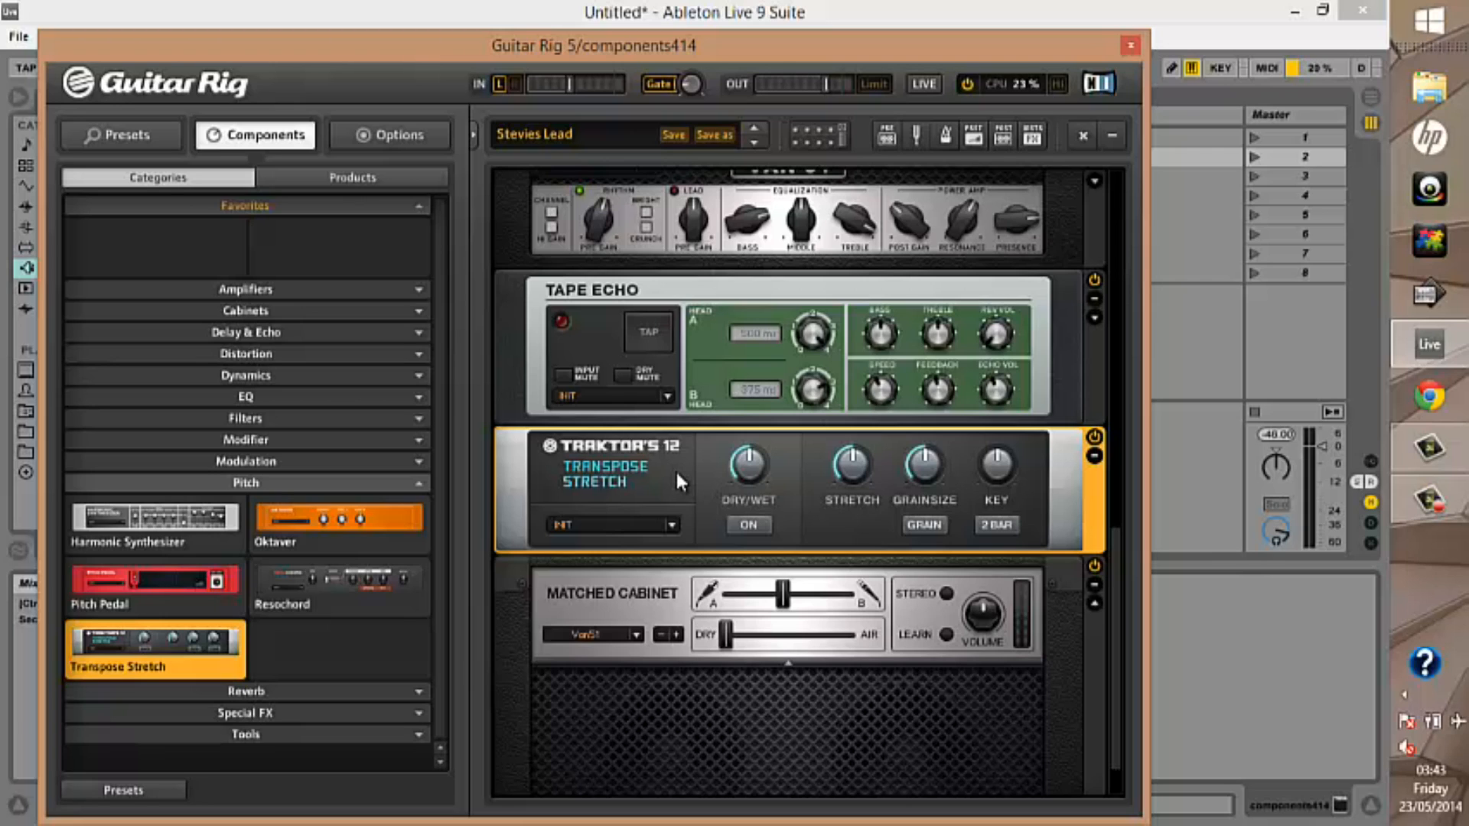
Open the Reverb category in place of Pitch and load IceVerb, Little Reflektor and Octaverb in turn
left_click(415, 483)
left_click(417, 502)
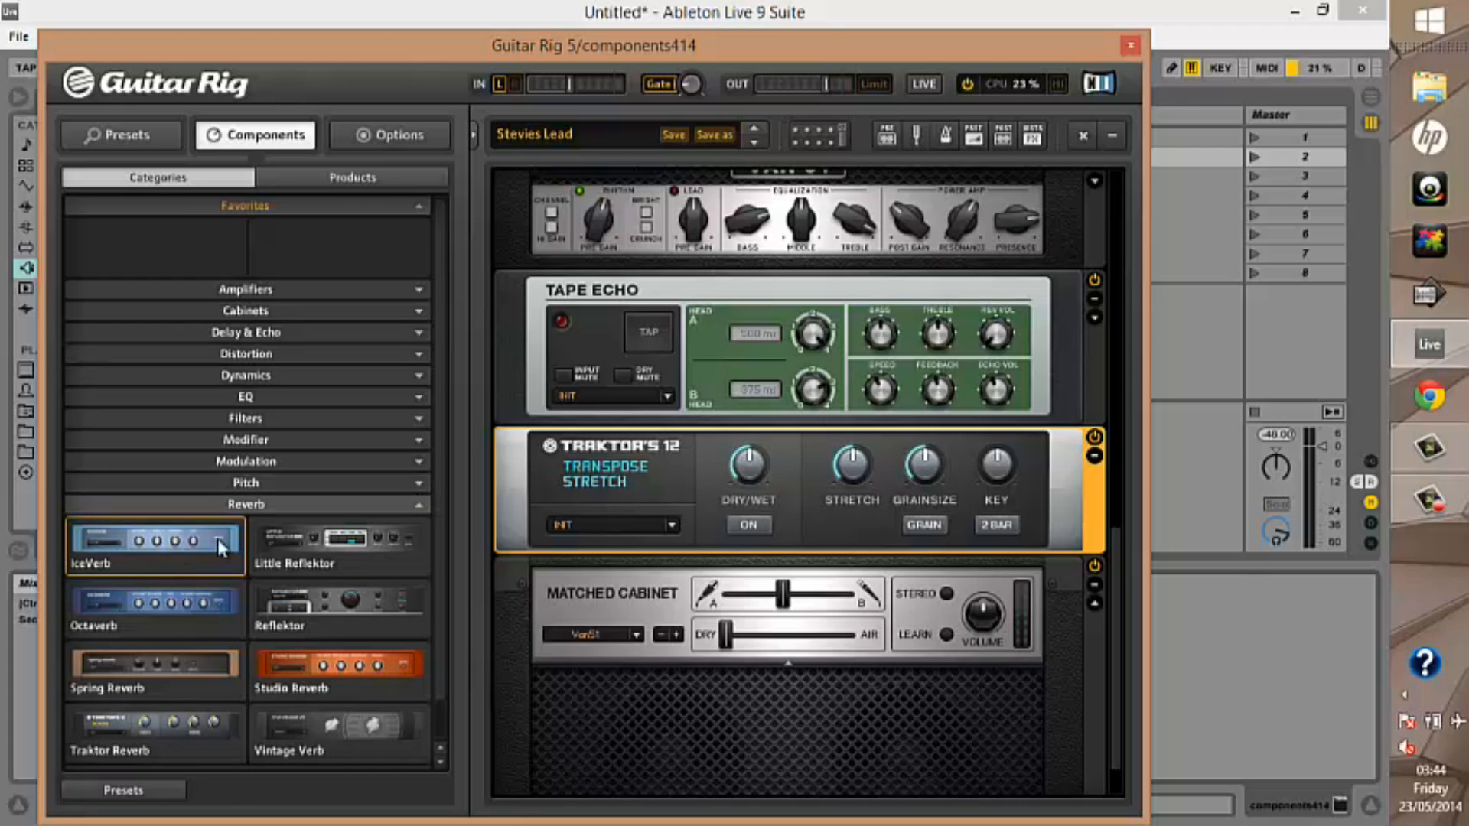
left_click(119, 548)
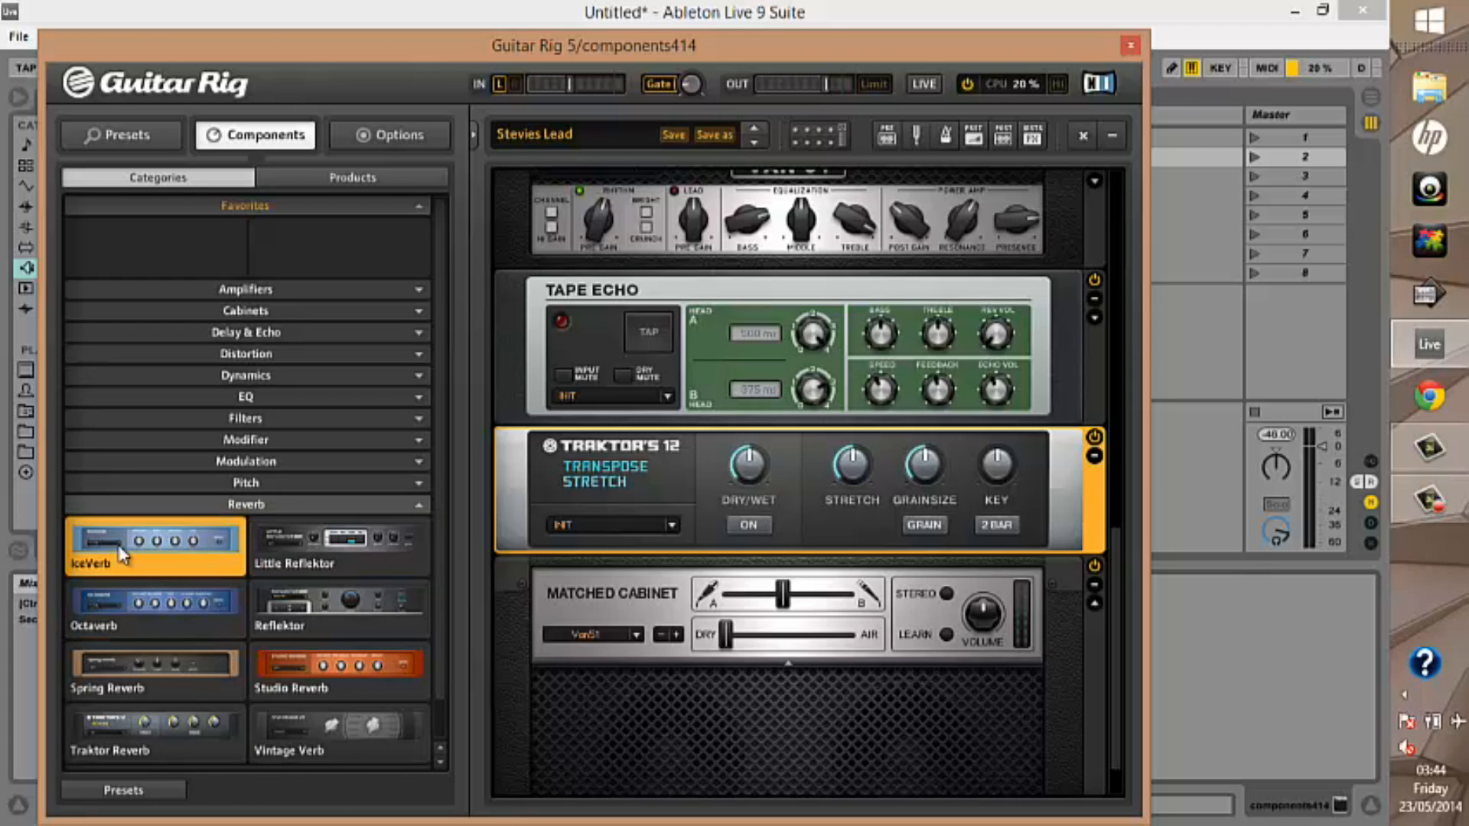
double_click(120, 550)
left_click(284, 546)
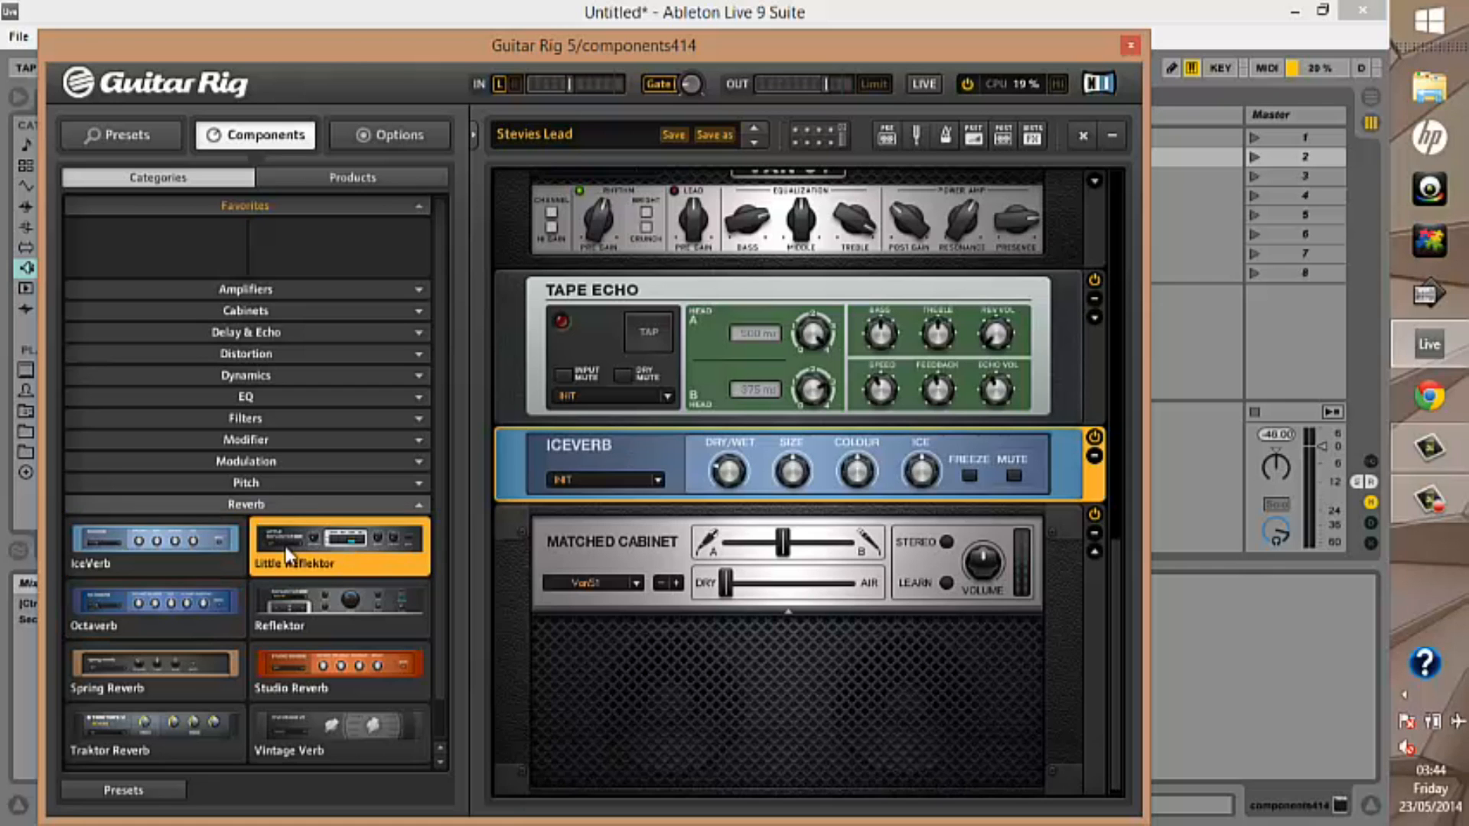
double_click(286, 551)
left_click(191, 604)
double_click(191, 604)
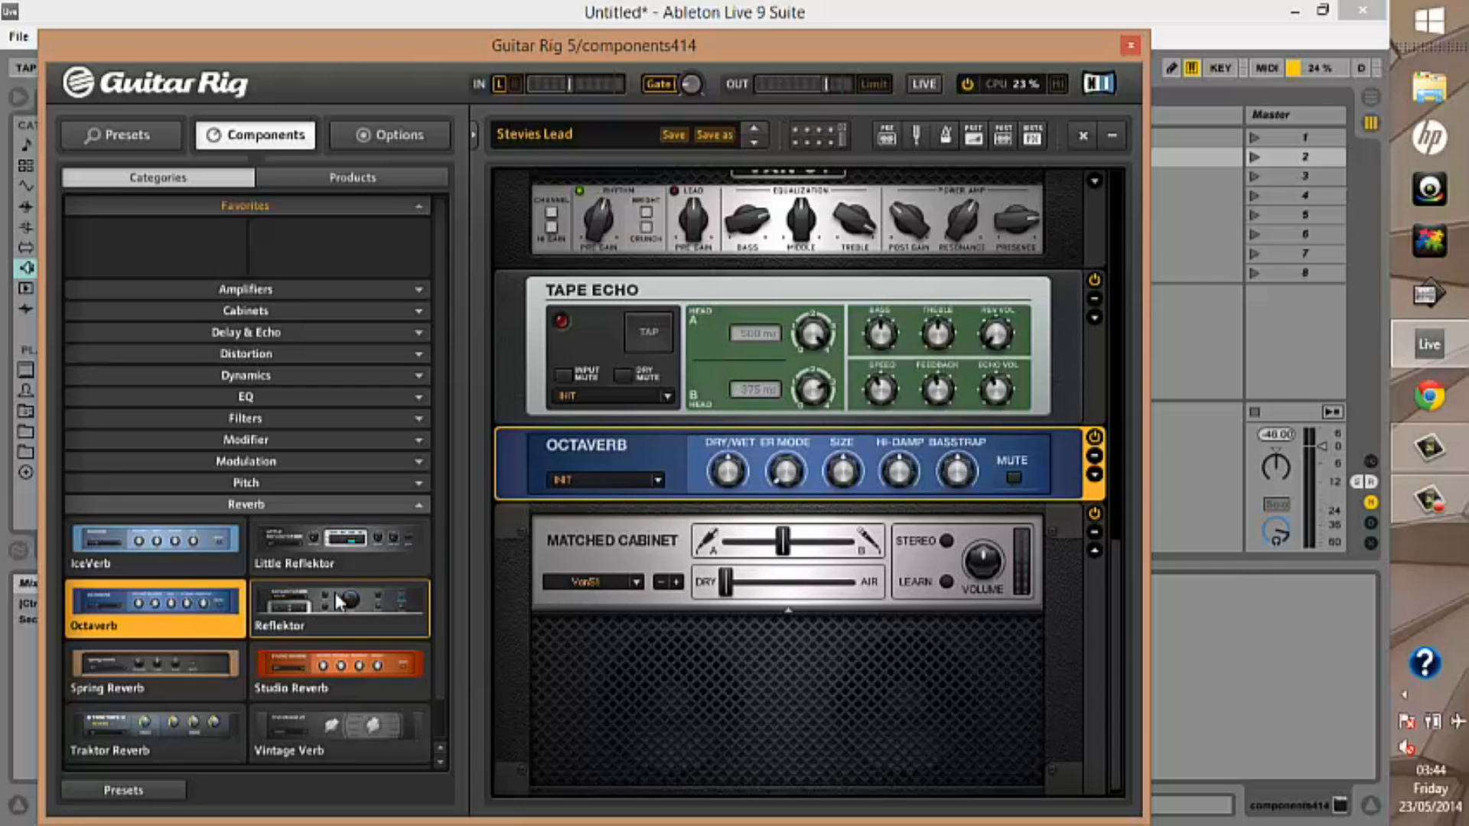
Replace Octaverb in turn with Reflektor, Spring Reverb, Studio Reverb, Traktor Reverb and Vintage Verb
left_click(344, 601)
double_click(348, 601)
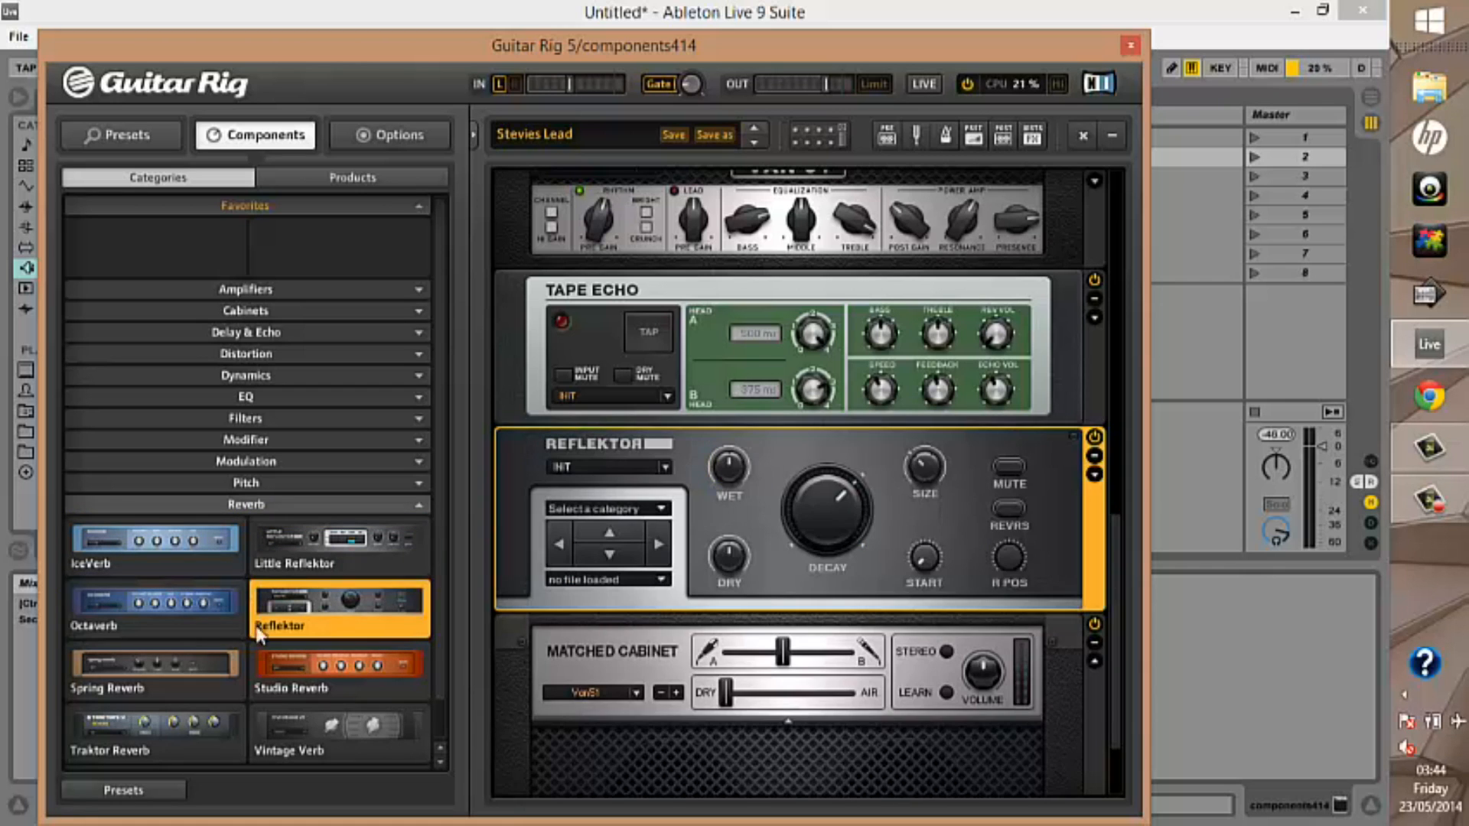
left_click(213, 658)
double_click(216, 666)
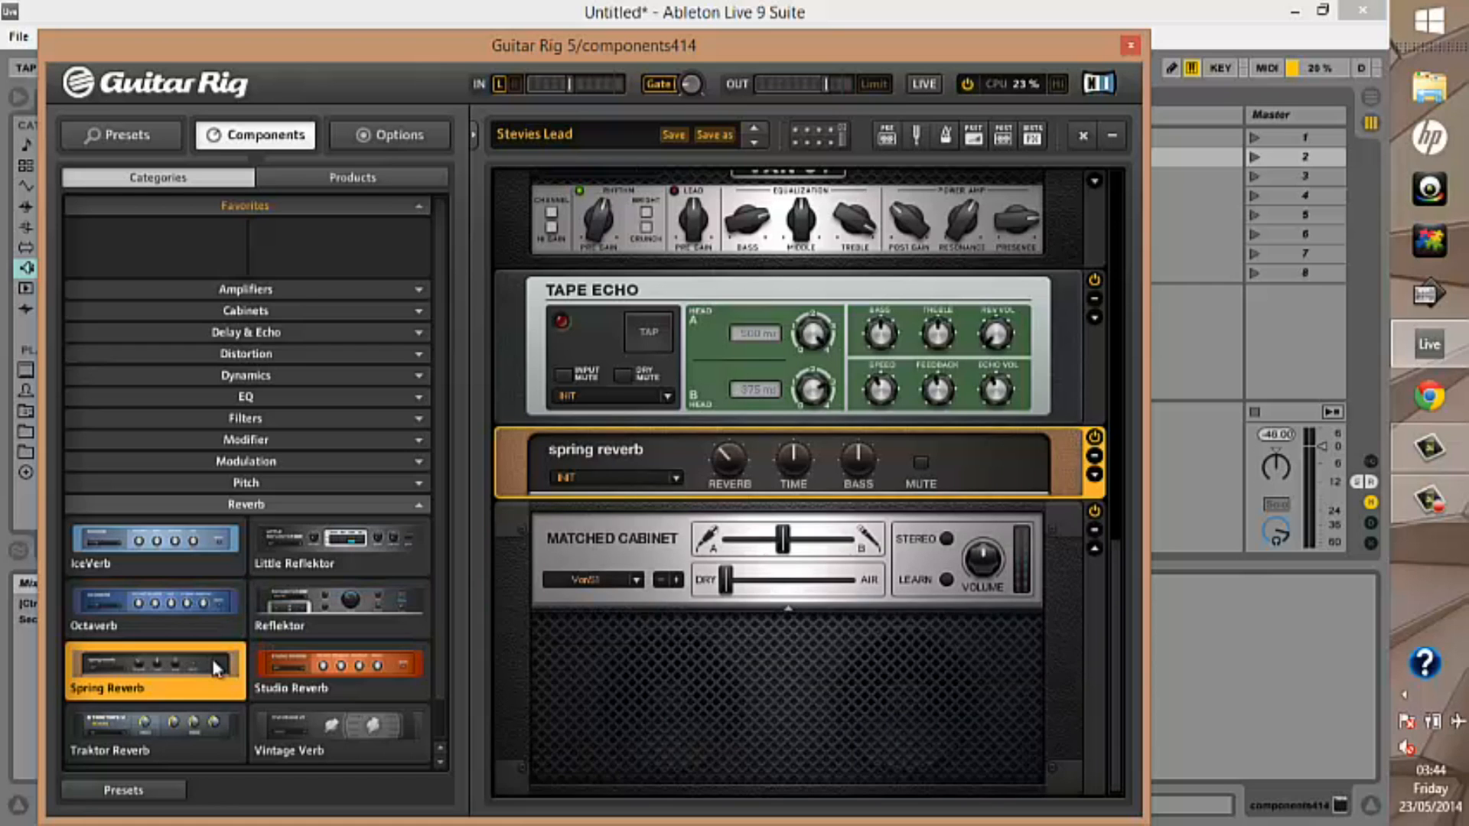
left_click(282, 664)
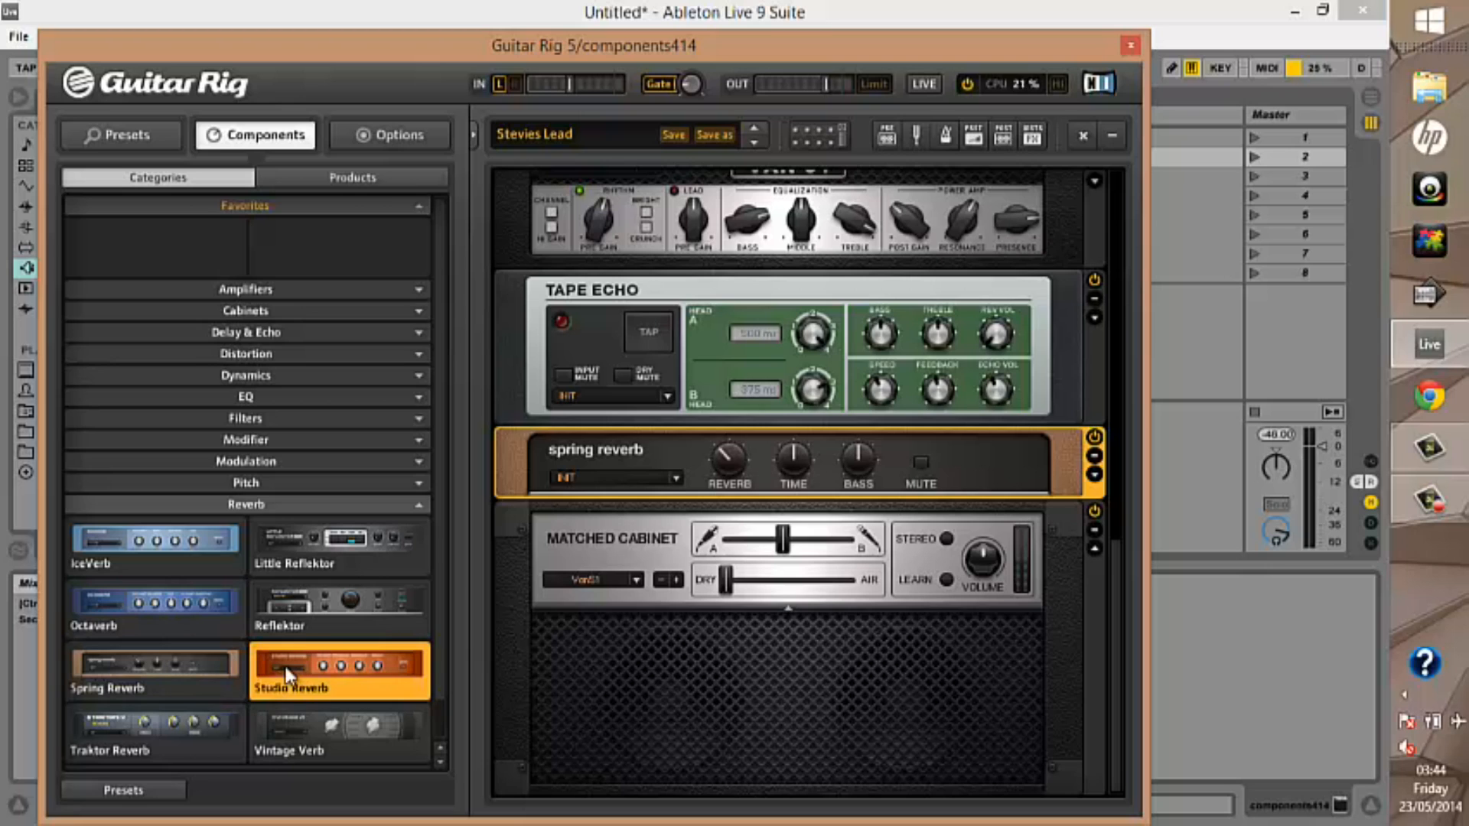
double_click(282, 663)
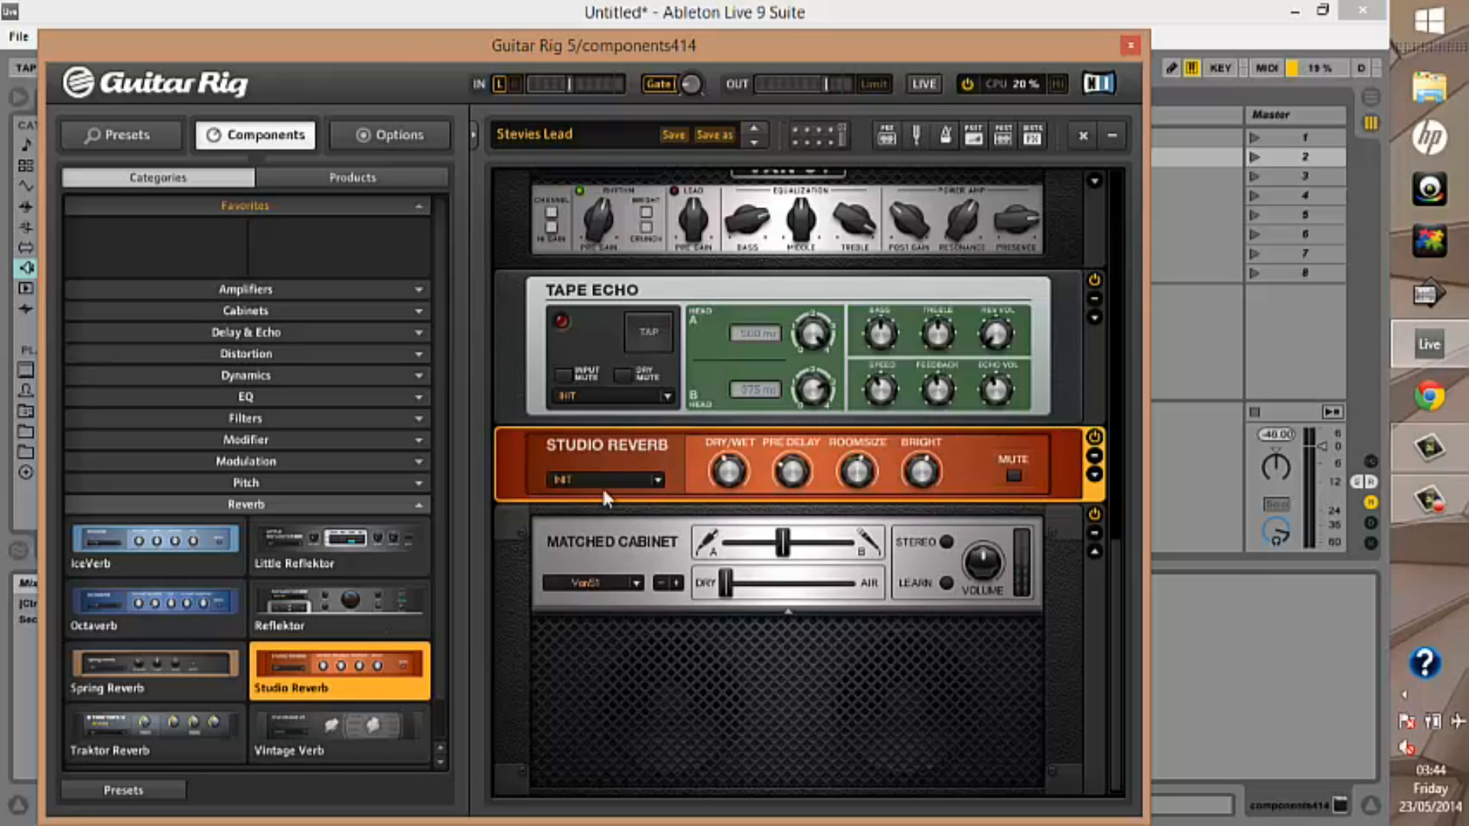
double_click(182, 721)
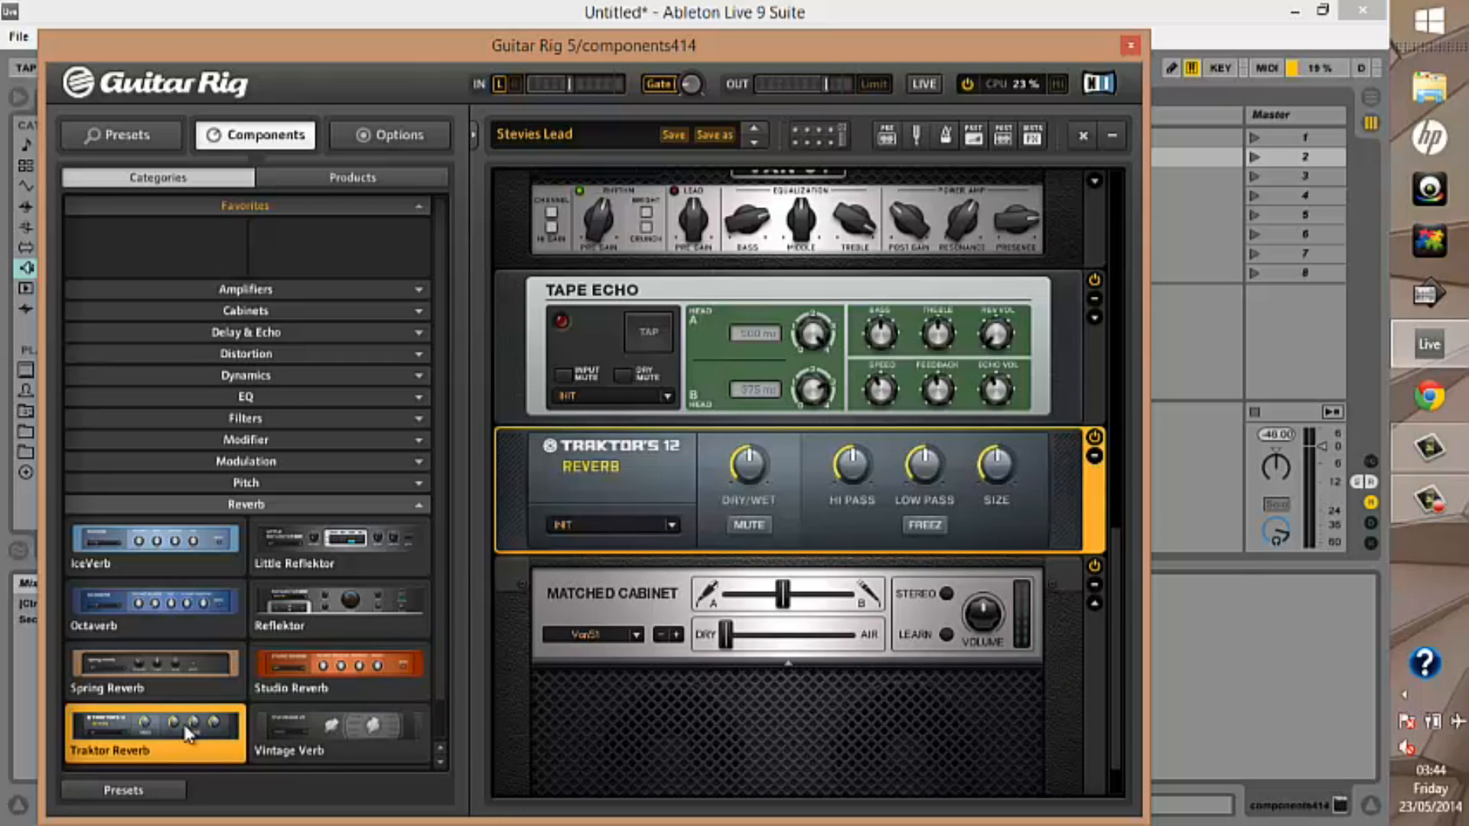
left_click(306, 727)
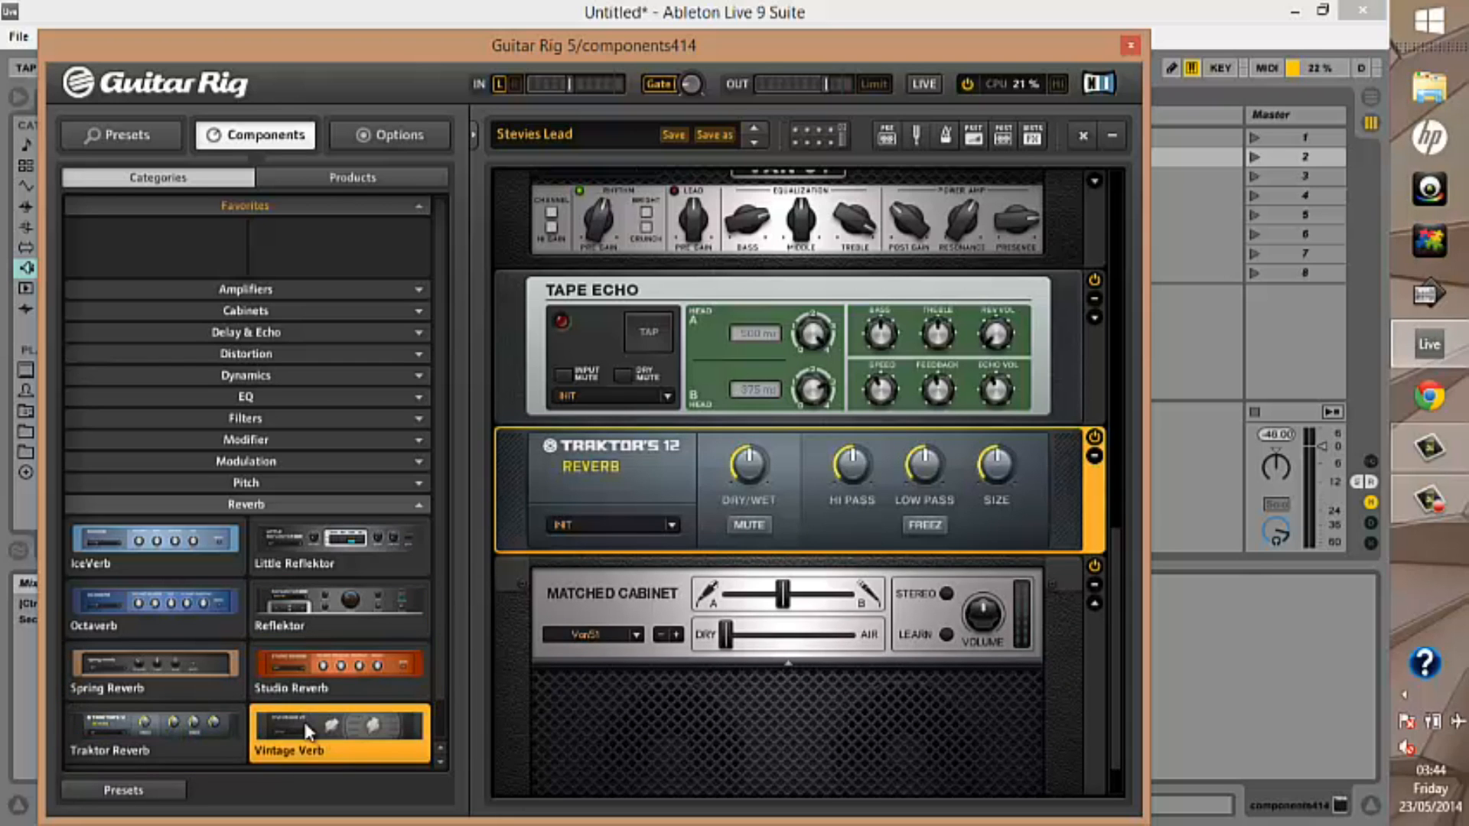
double_click(308, 731)
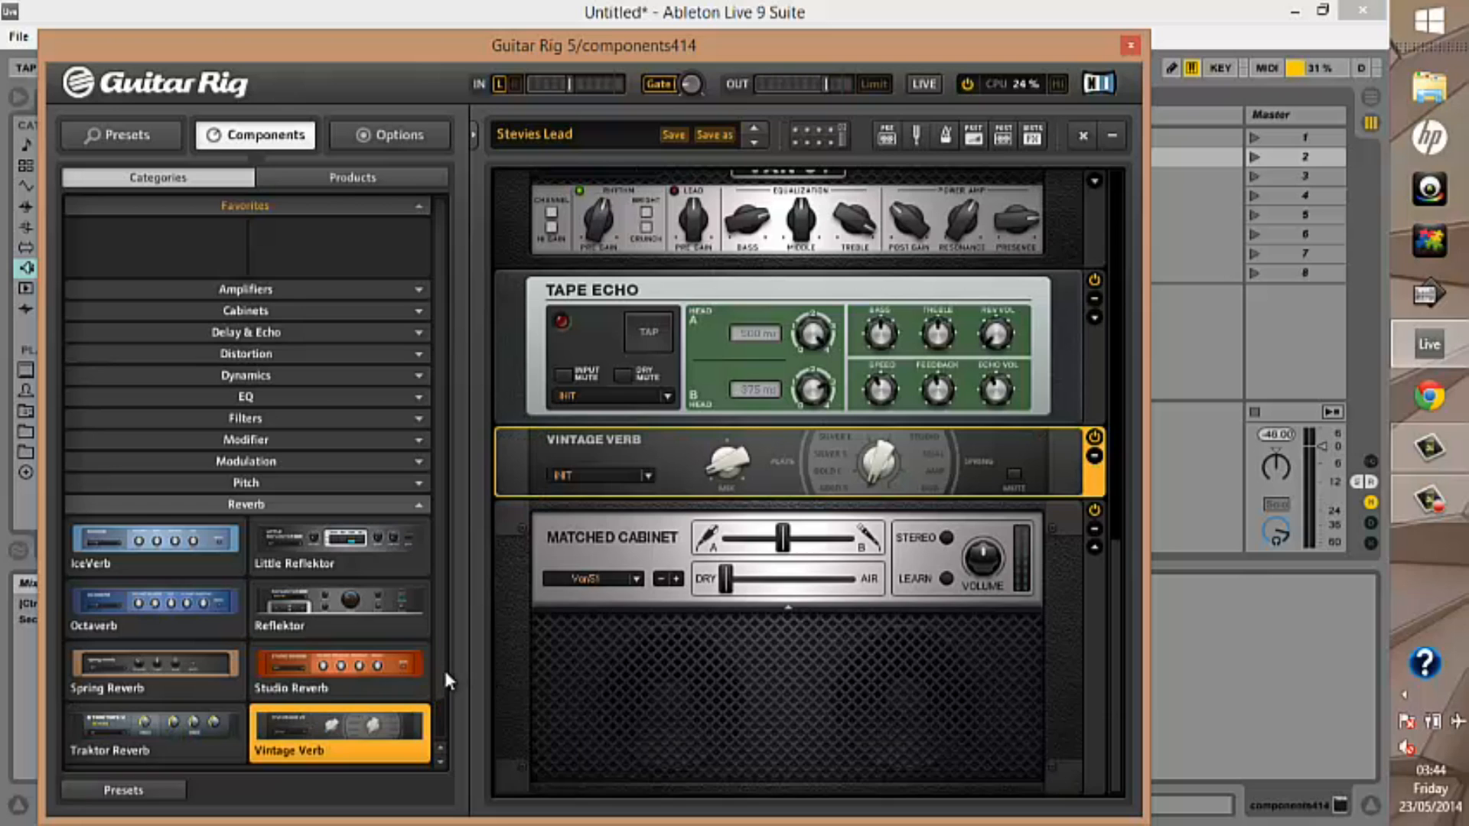
Try the Special FX units below Tape Echo: Beatmasher, Gater, Grain Delay, Reverse Grain, Ring Modulator and Traktor's 12 Ringmod
scroll(438, 751, "down", 1)
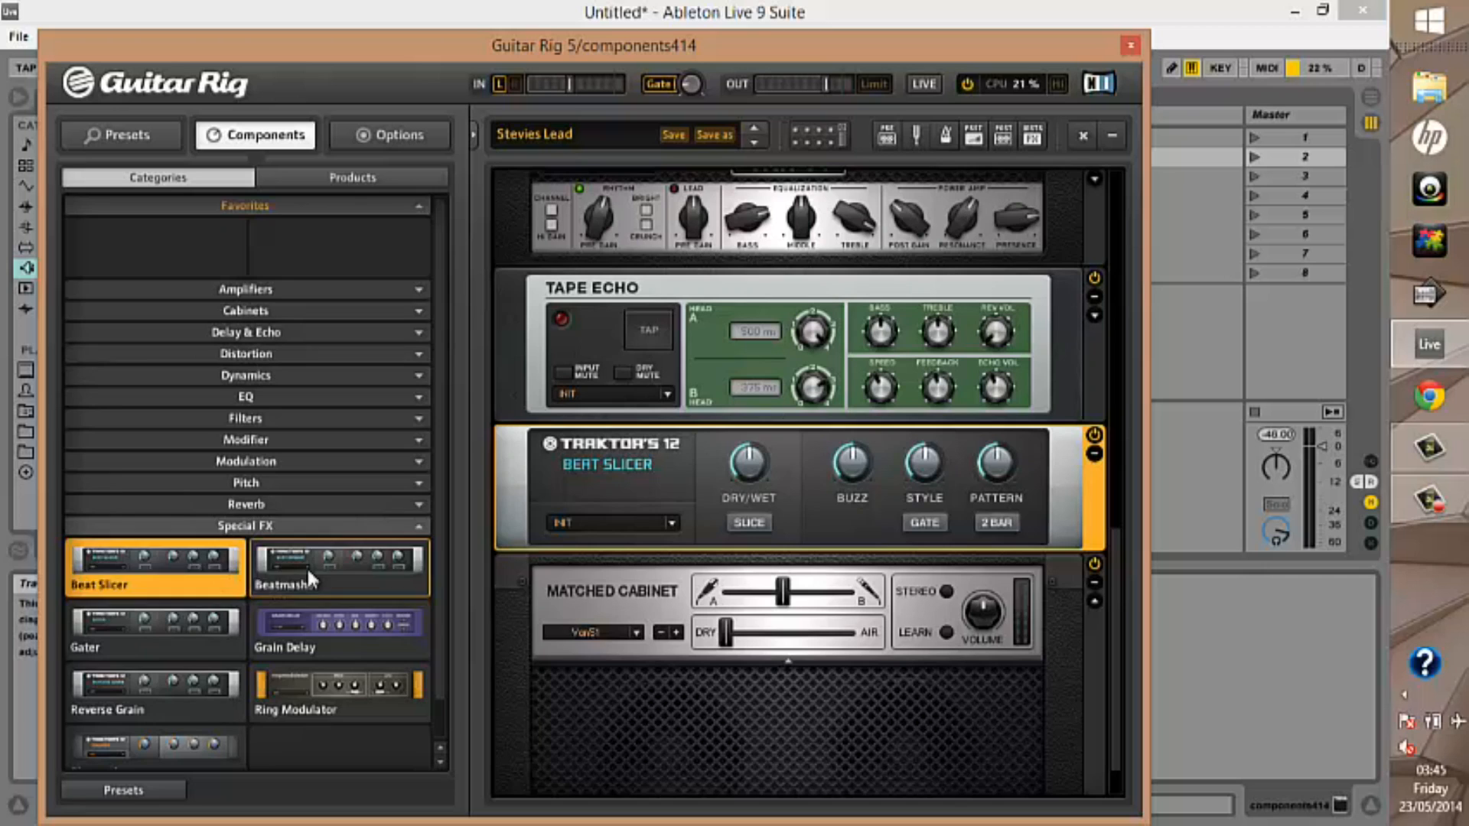
left_click(306, 567)
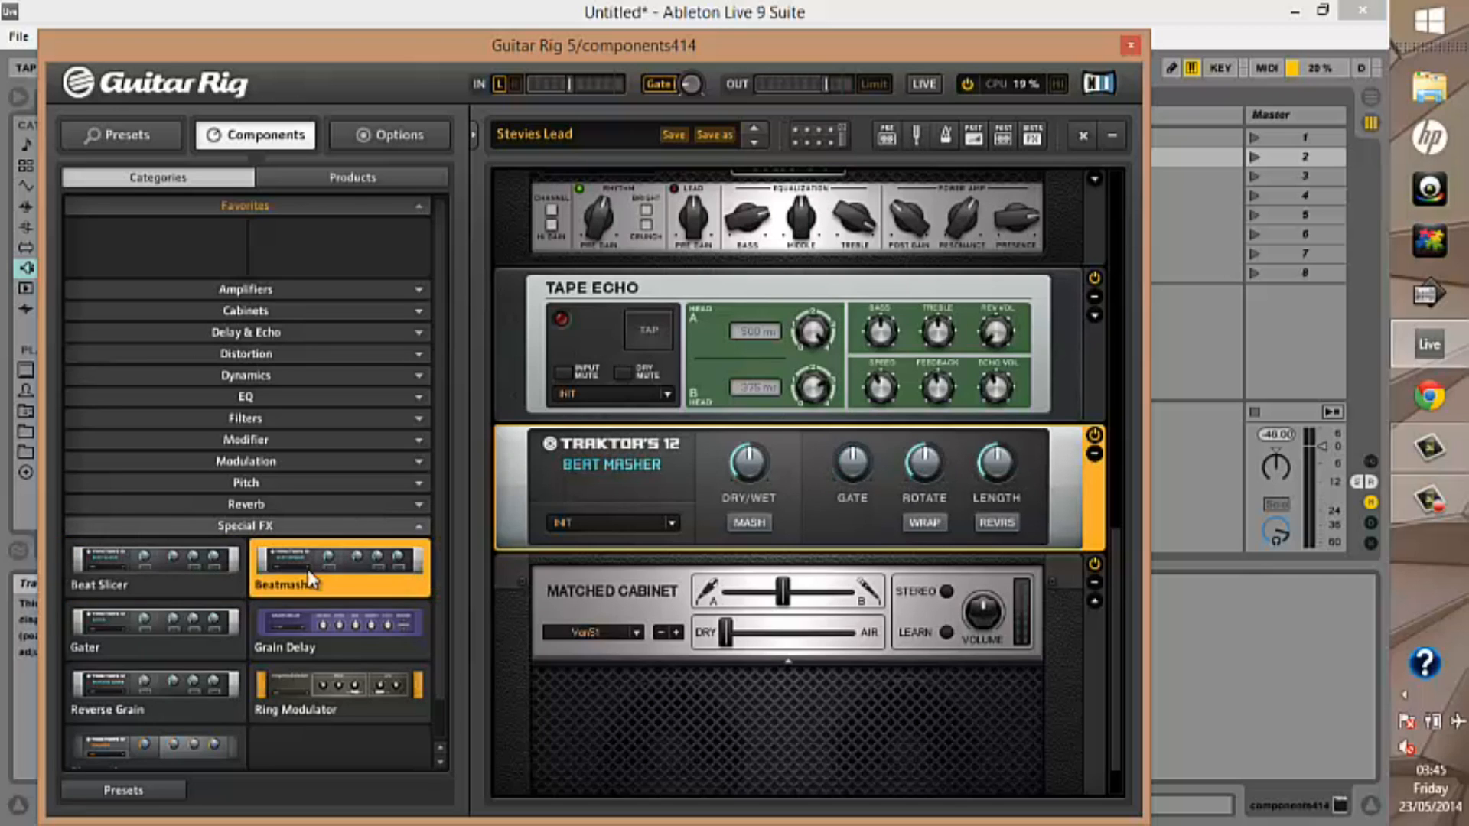
left_click(163, 622)
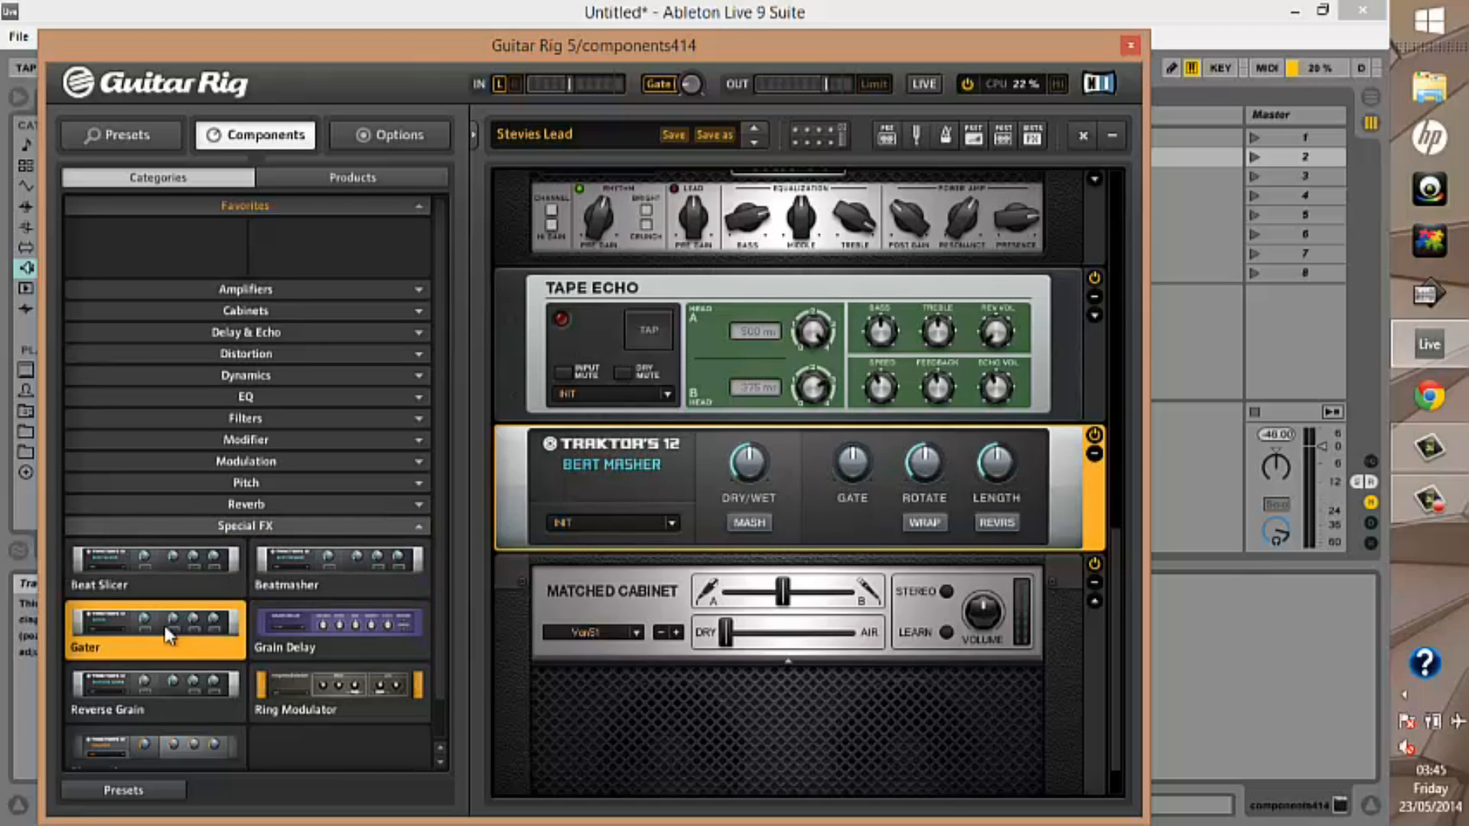
left_click(287, 632)
left_click(207, 671)
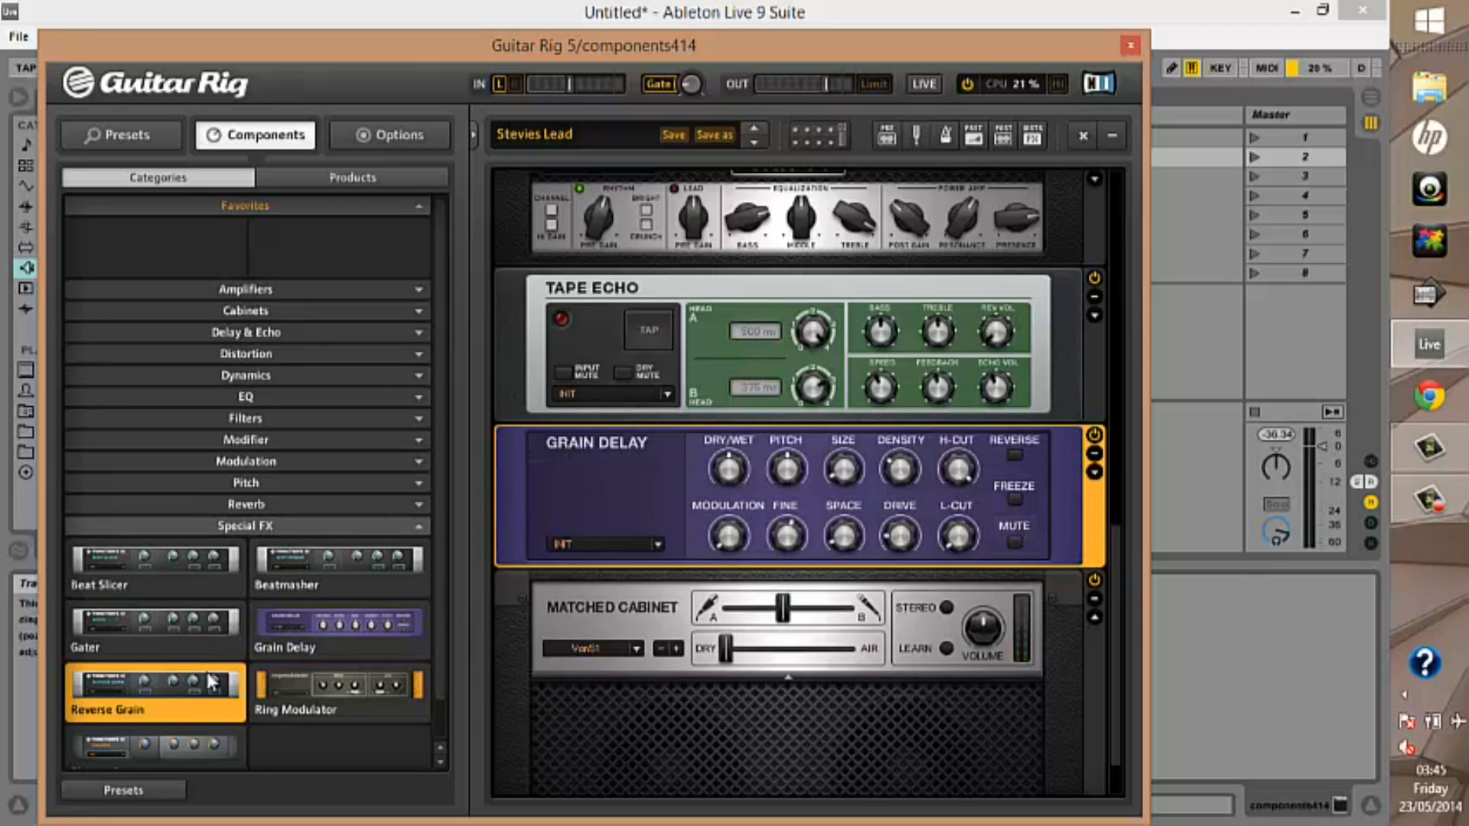
left_click(283, 676)
left_click(203, 744)
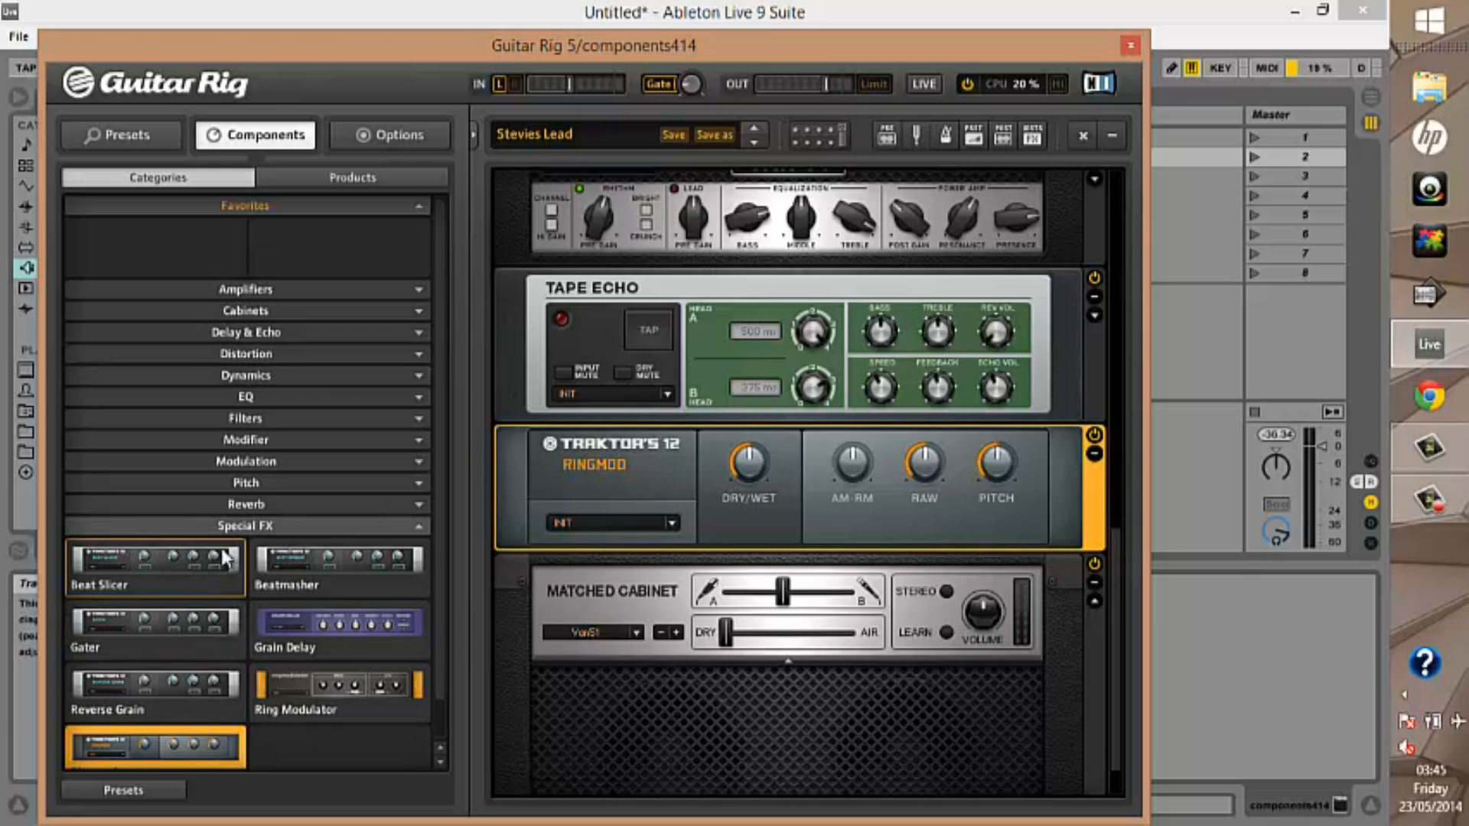
Open the Tools category in place of Special FX and examine the rack's Split A, Split B and Split Mix crossfader
left_click(417, 526)
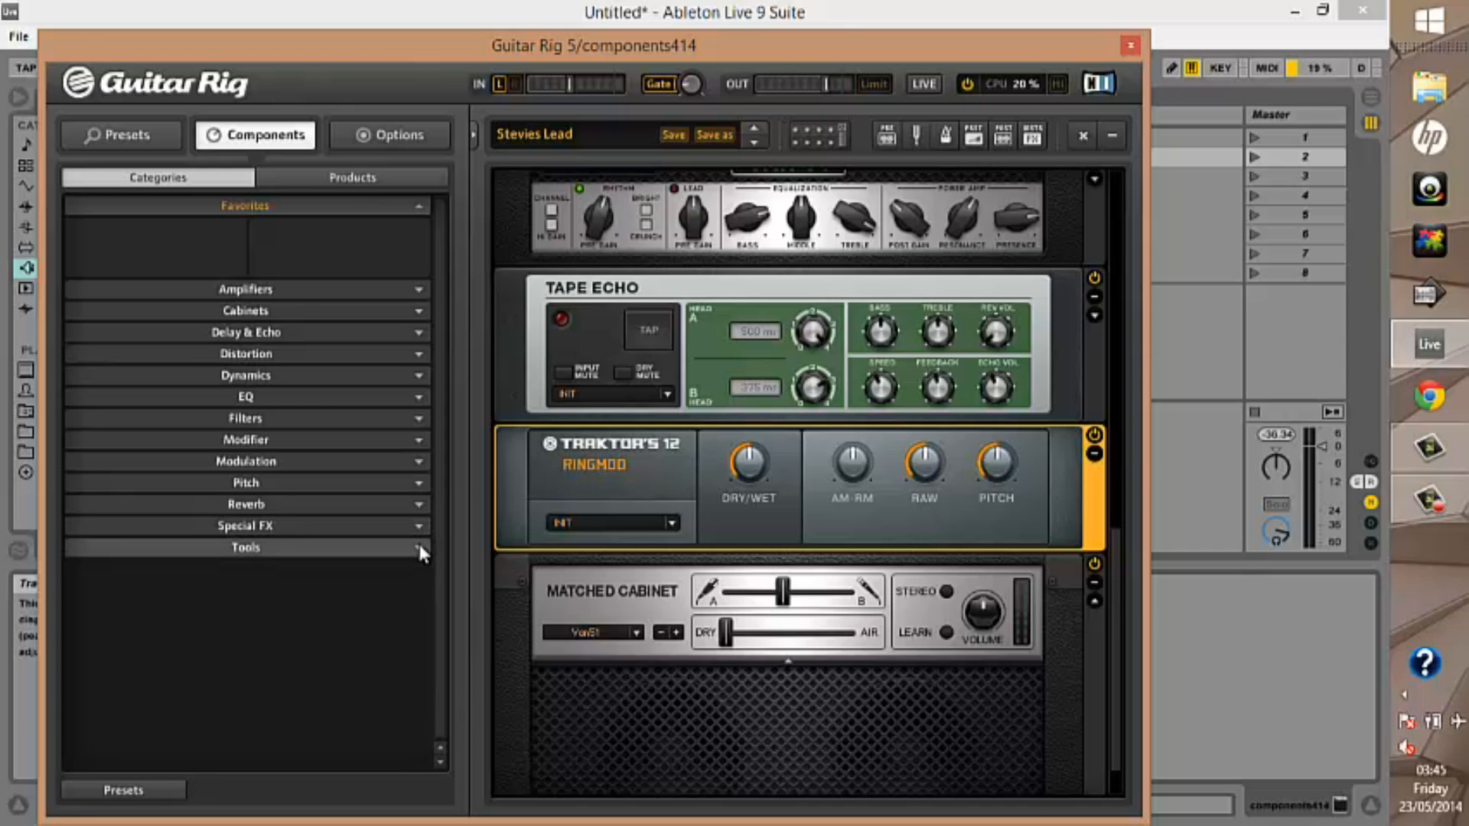
left_click(418, 546)
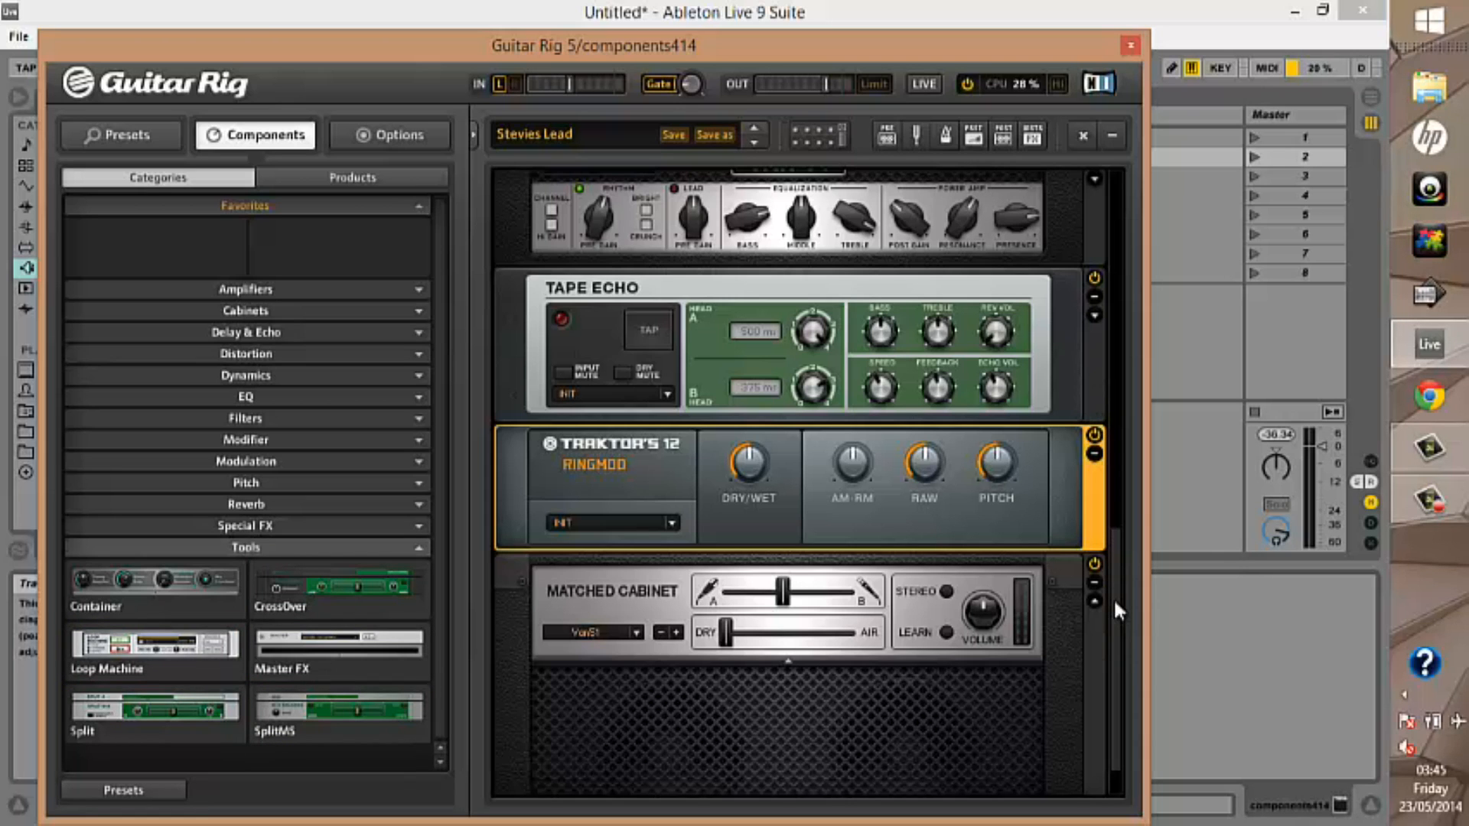
left_click_drag(1114, 561, 1112, 208)
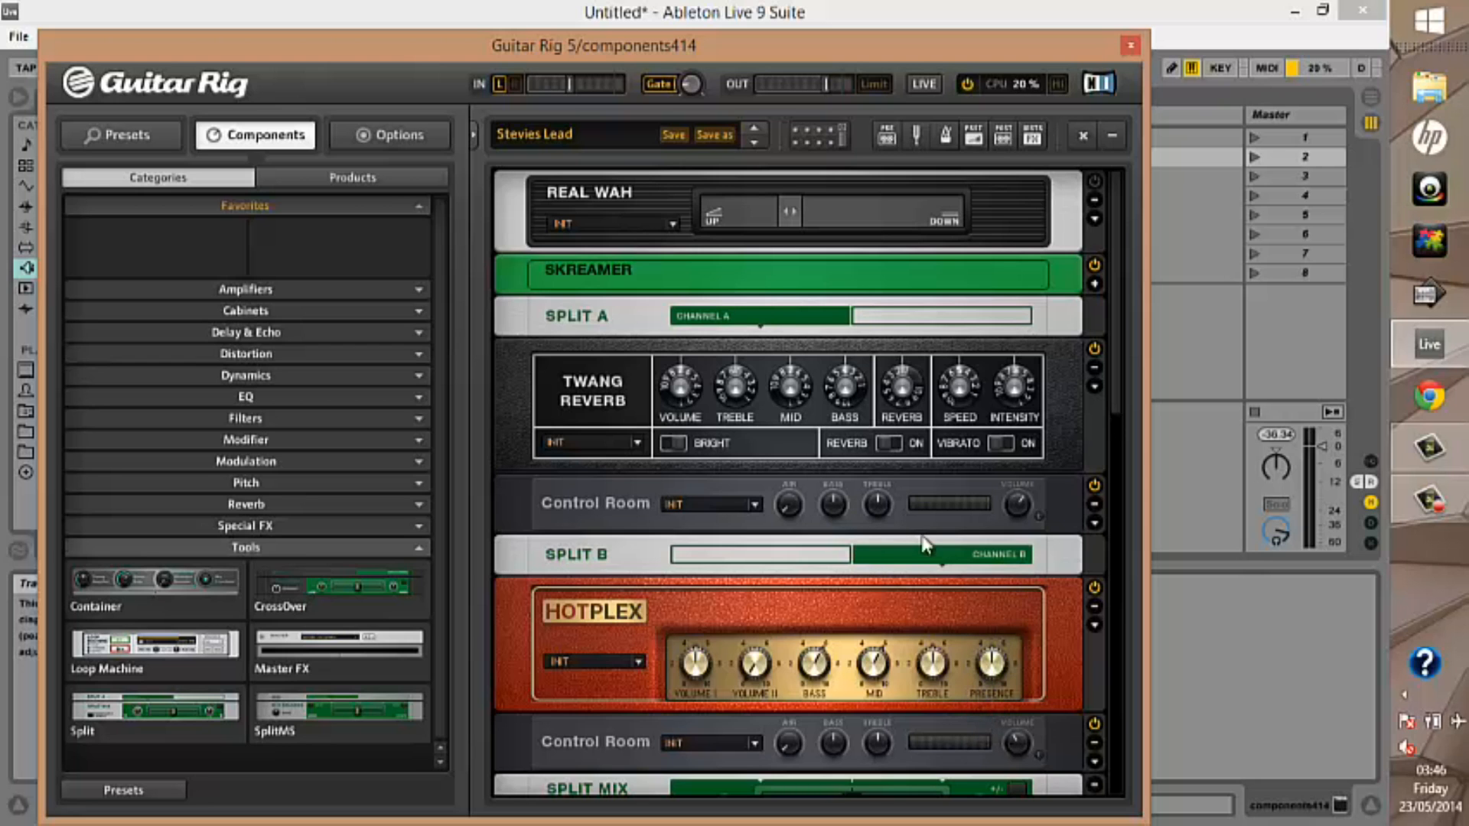
scroll(1117, 397, "down", 5)
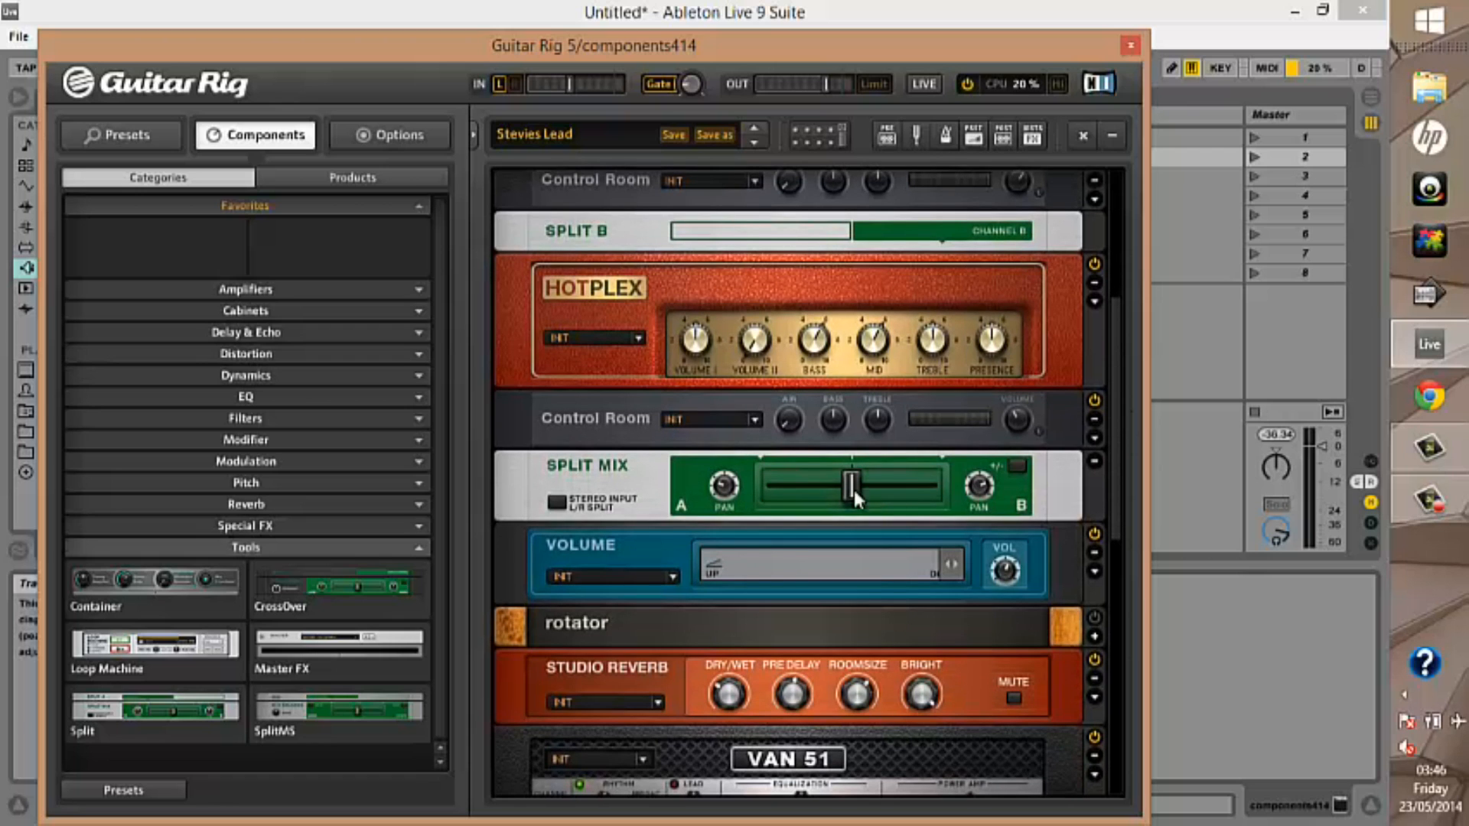
mouse_move(847, 482)
left_mouse_down()
mouse_move(782, 490)
mouse_move(914, 494)
mouse_move(779, 499)
mouse_move(943, 491)
mouse_move(848, 485)
left_mouse_up()
Review the rack modules between Split Mix and Ringmod and collapse the Tools category
left_click_drag(1114, 516, 1114, 687)
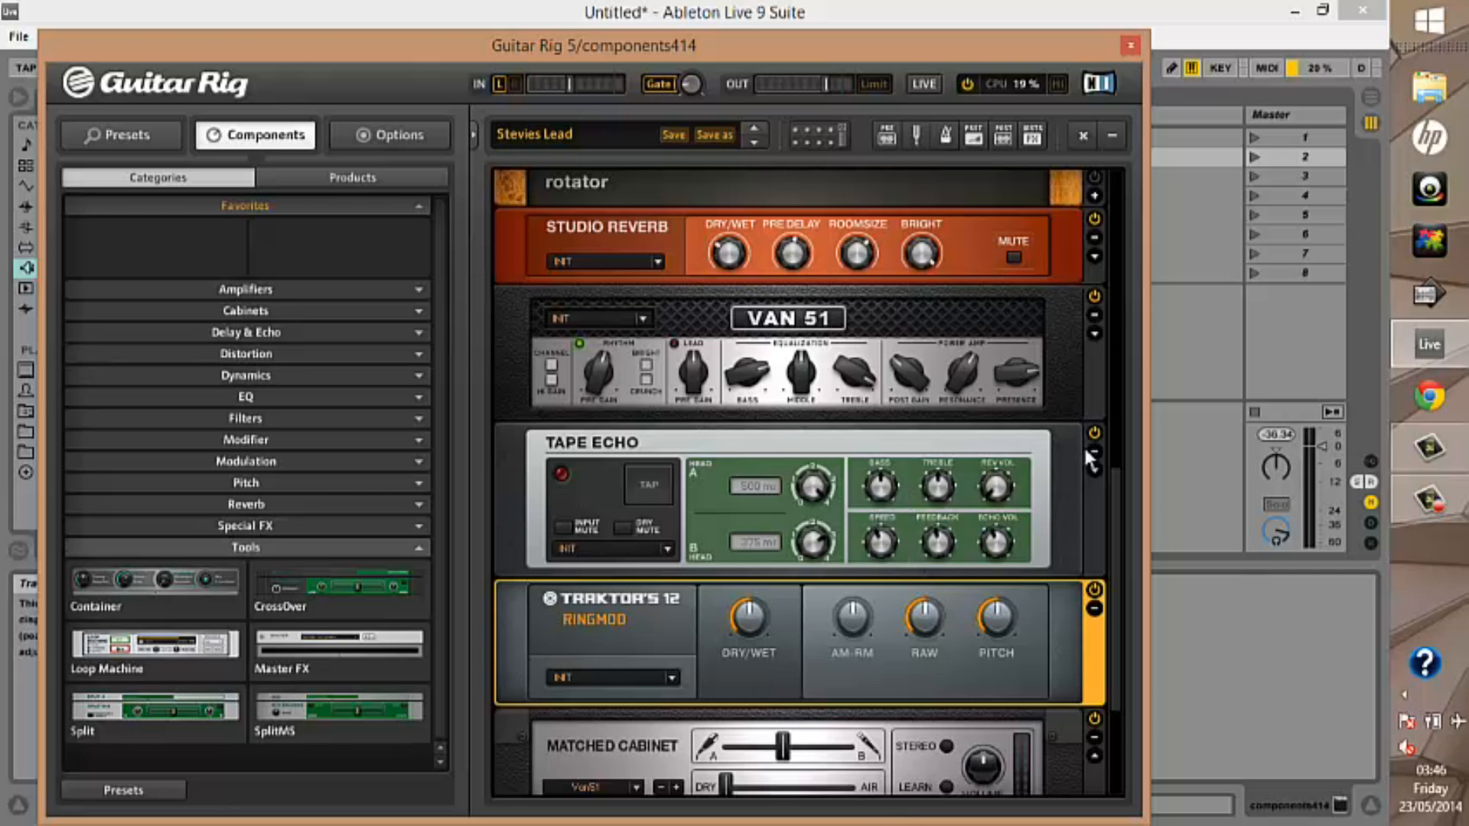
left_click_drag(1117, 524, 1092, 457)
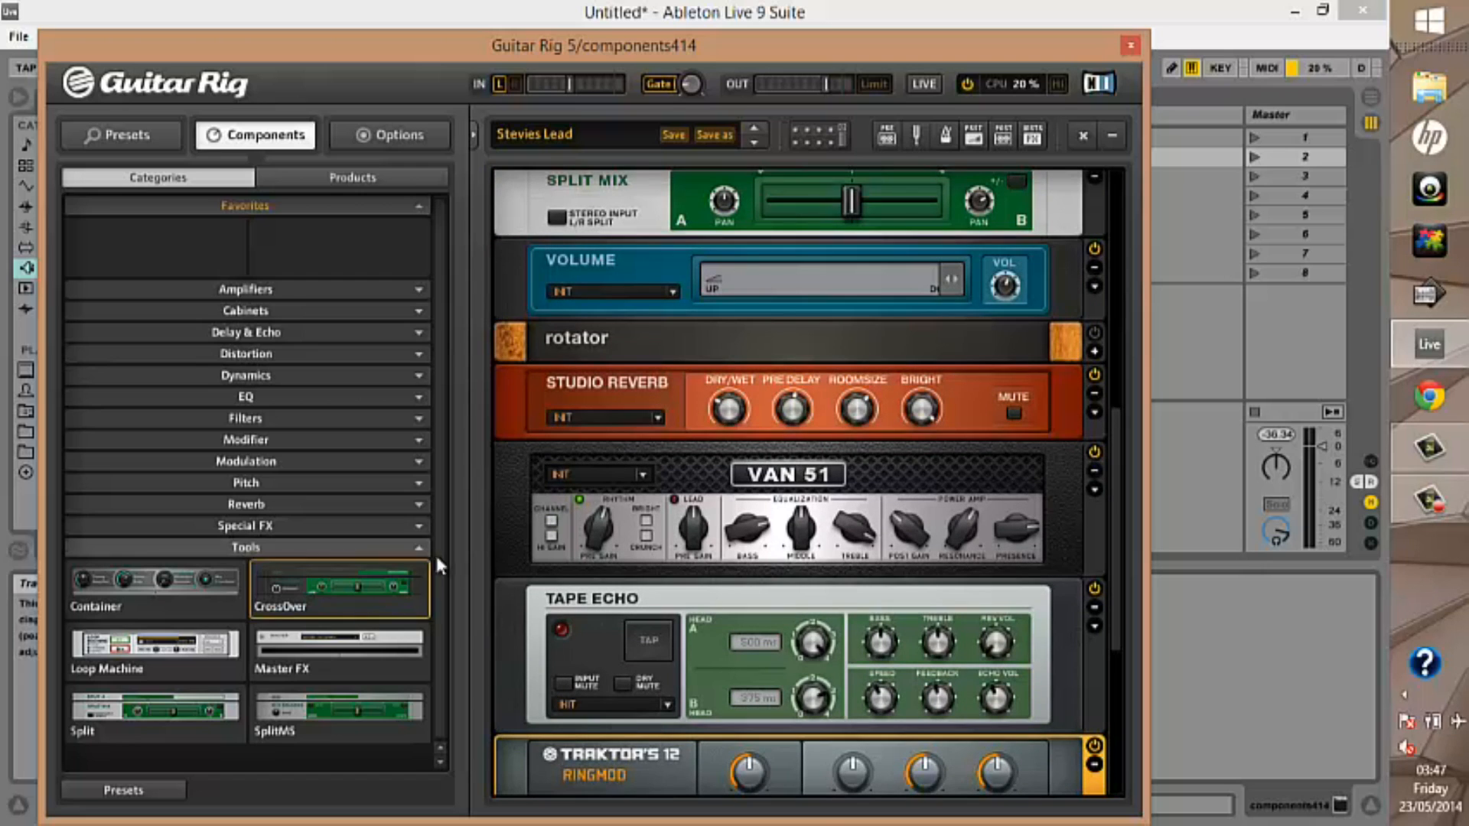
left_click(421, 545)
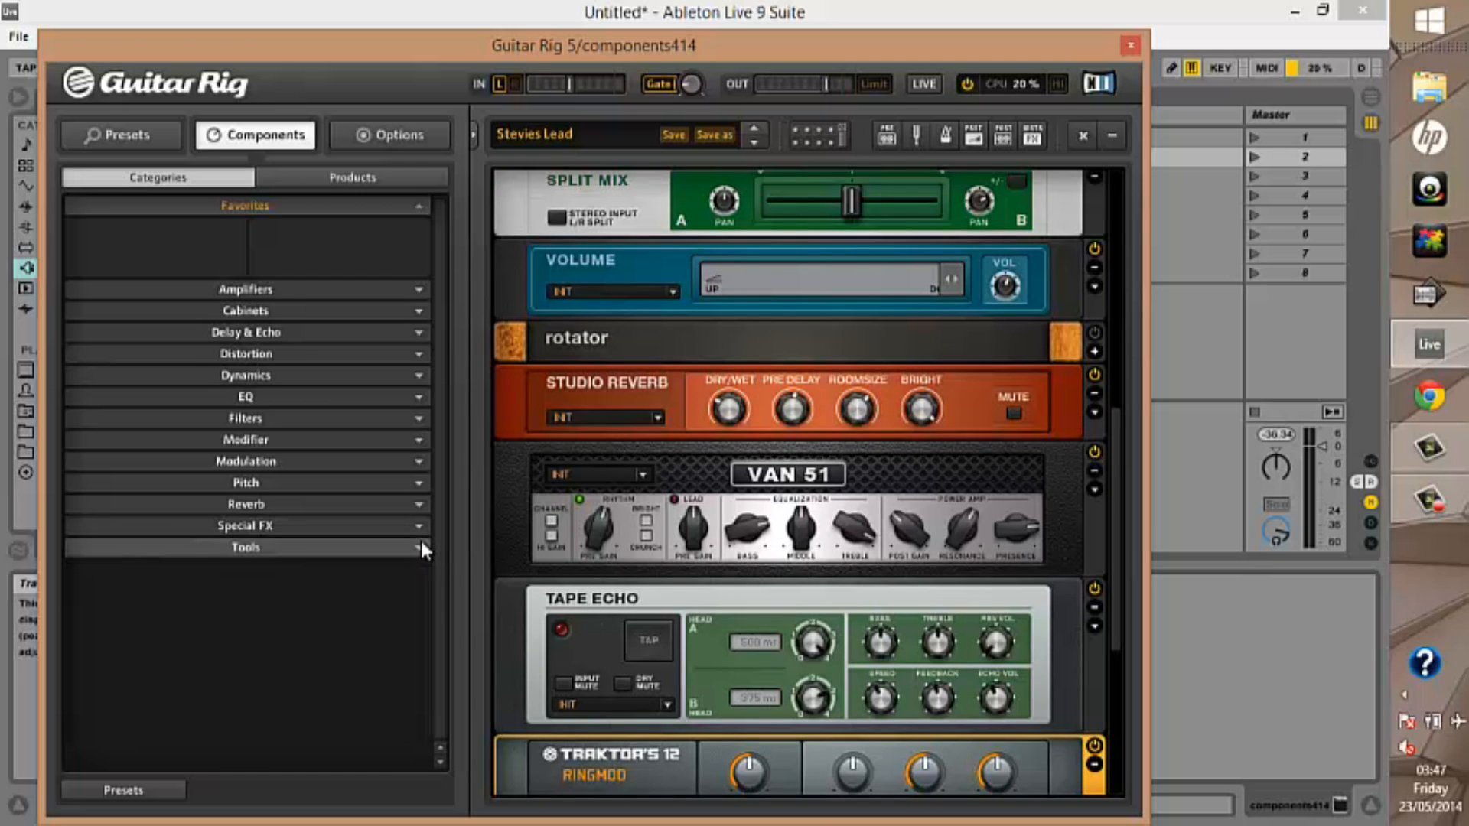